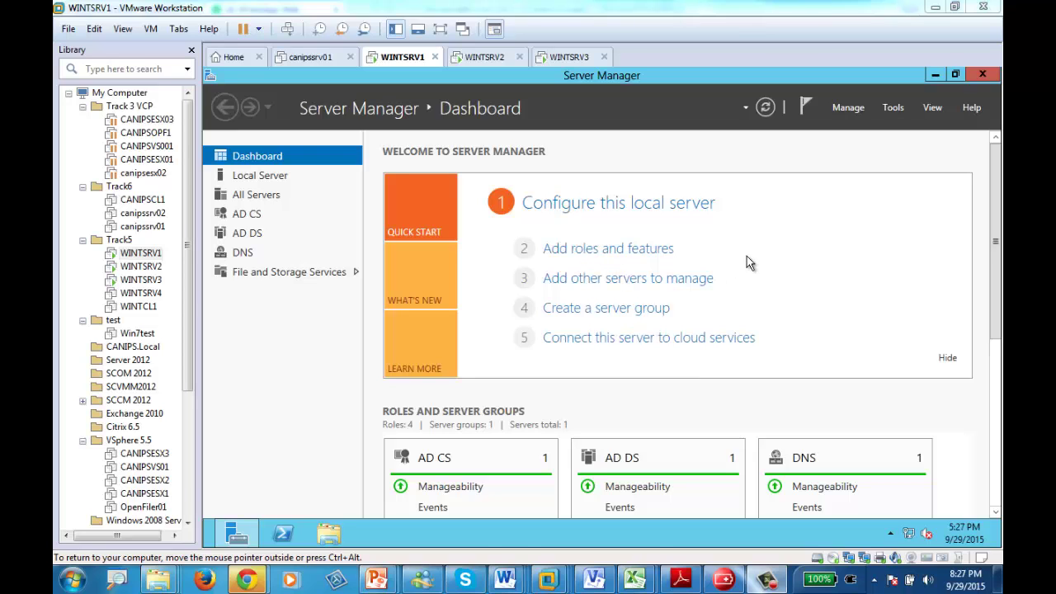
# - Start Add Roles and Features, advance to the Features page, and tick Windows Server Backup
pyautogui.click(584, 248)
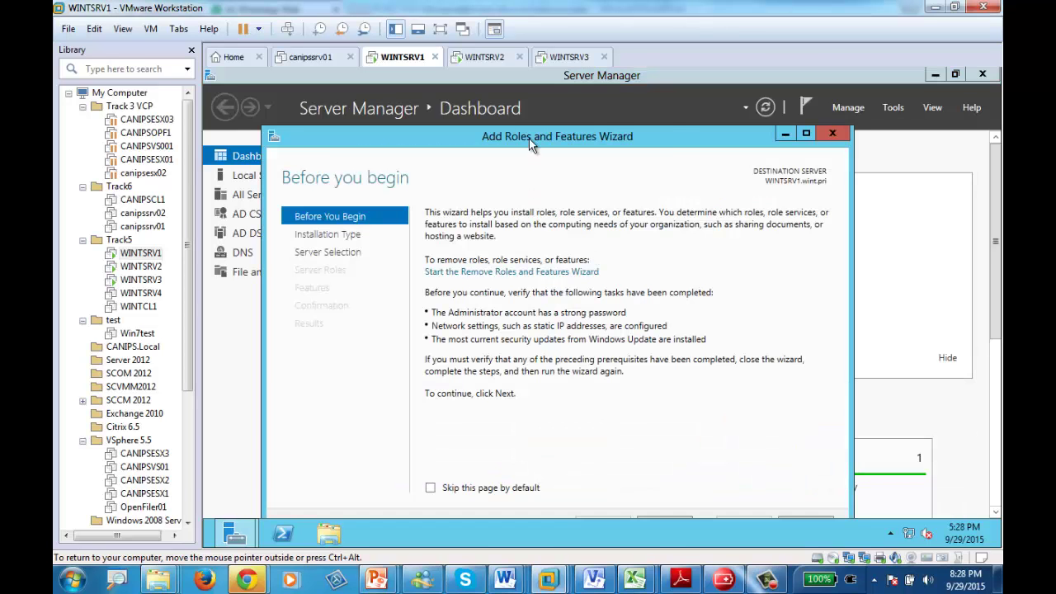
pyautogui.doubleClick(528, 137)
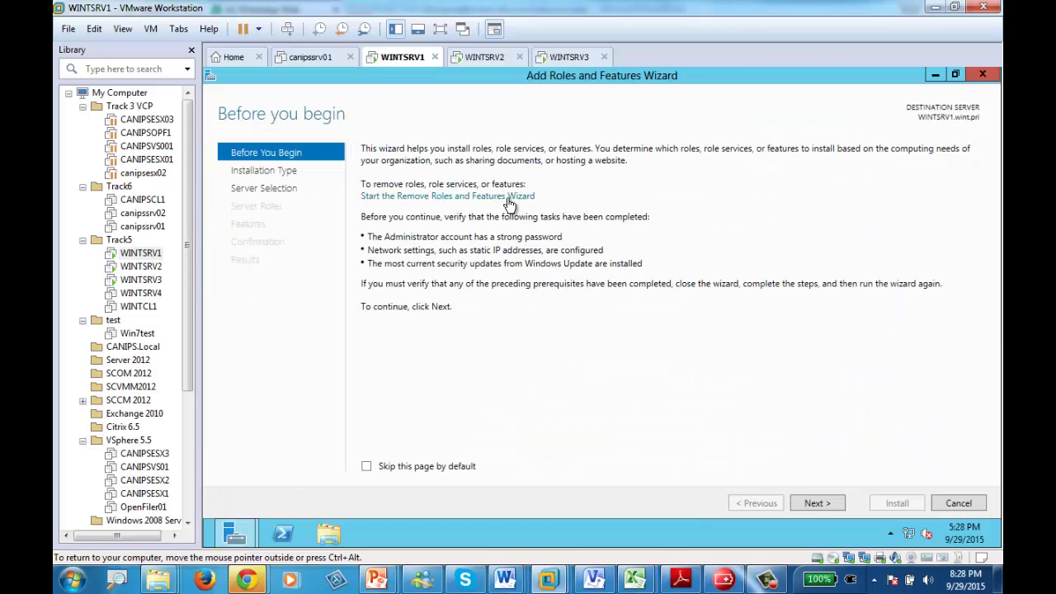
pyautogui.click(814, 504)
pyautogui.click(814, 504)
pyautogui.click(815, 505)
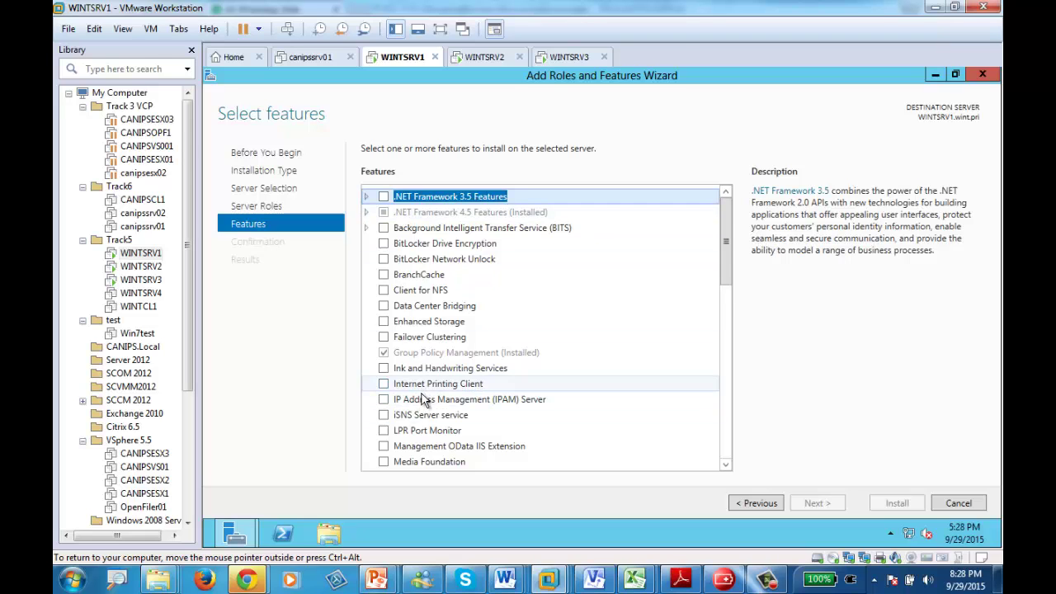
pyautogui.scroll(-2, 416, 398)
pyautogui.scroll(-5, 441, 442)
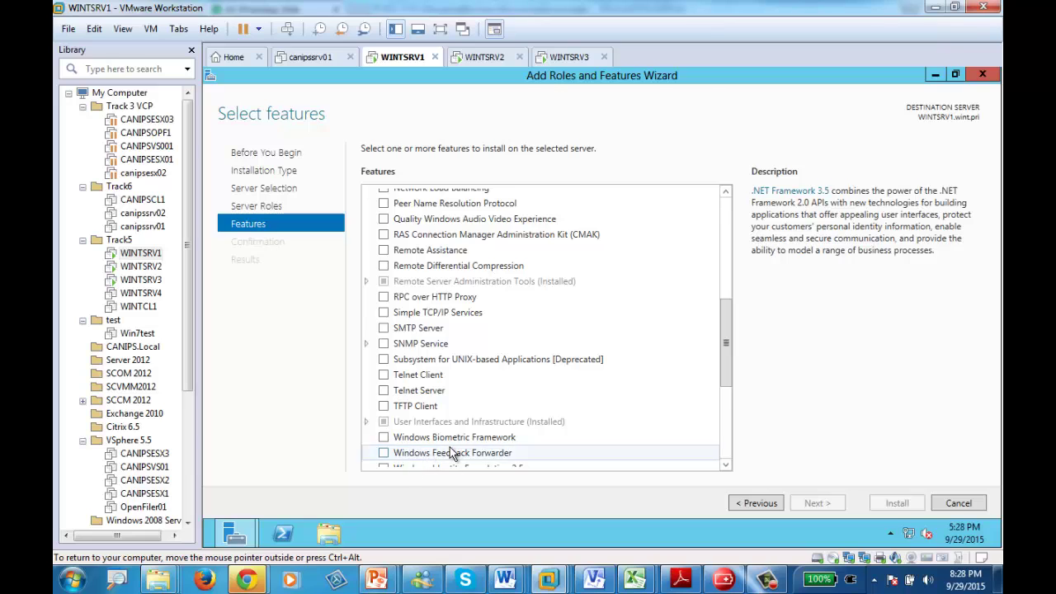
pyautogui.scroll(-2, 430, 461)
pyautogui.click(384, 443)
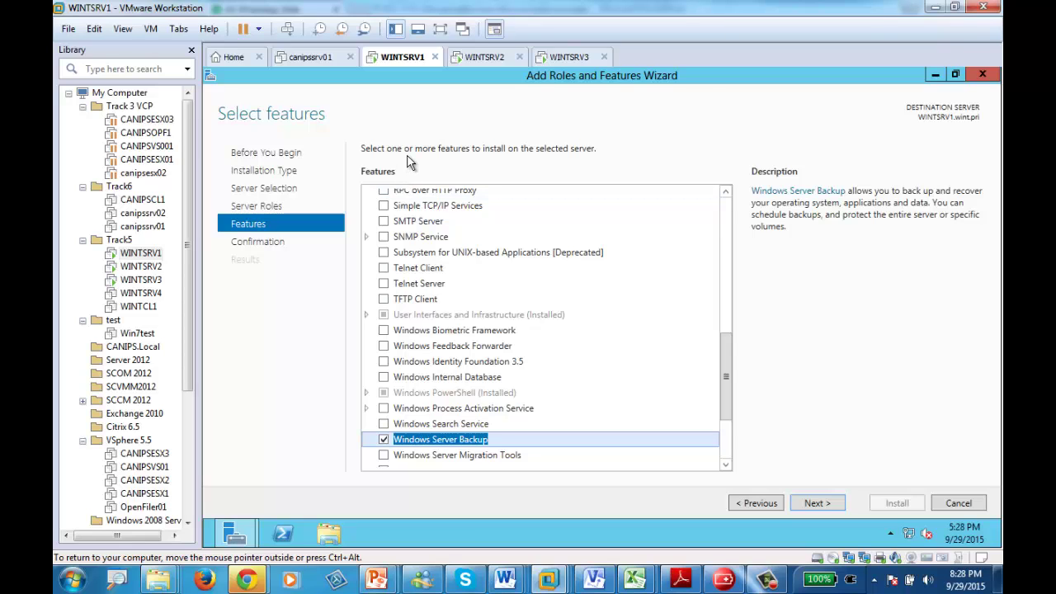
# - On the Confirmation page, enable restarting the destination server automatically if required
pyautogui.click(813, 504)
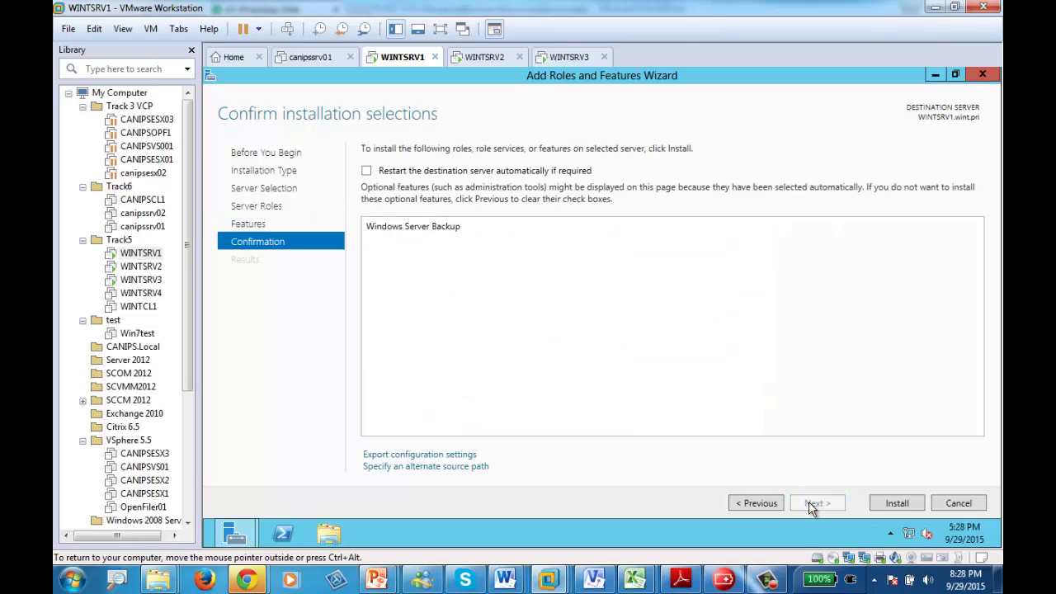
pyautogui.click(367, 170)
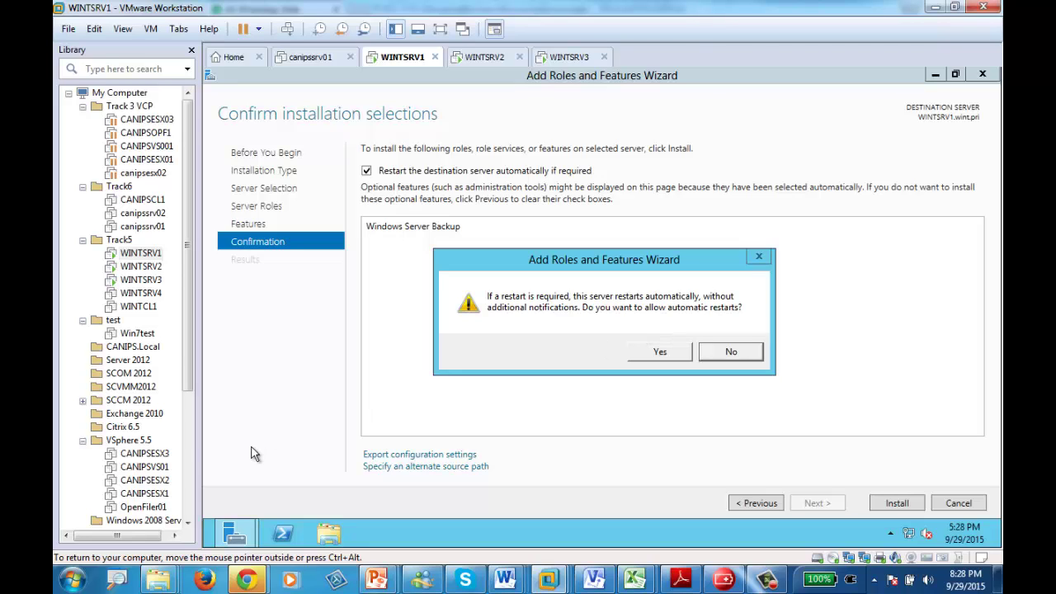
pyautogui.moveTo(216, 538)
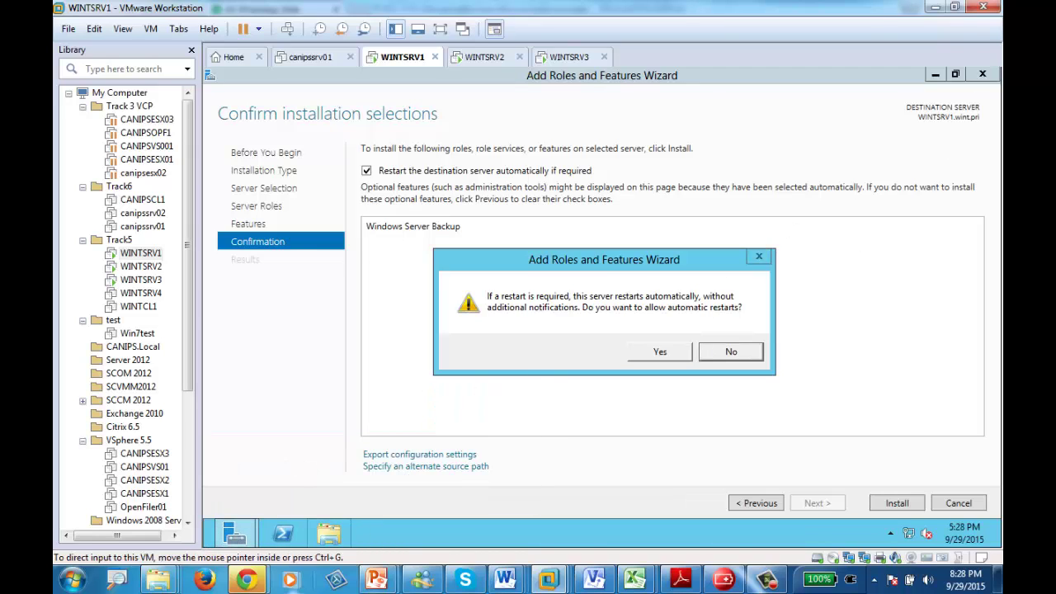
# - Launch the Windows Server Backup shortcut from Start's Administrative Tools folder
pyautogui.click(211, 544)
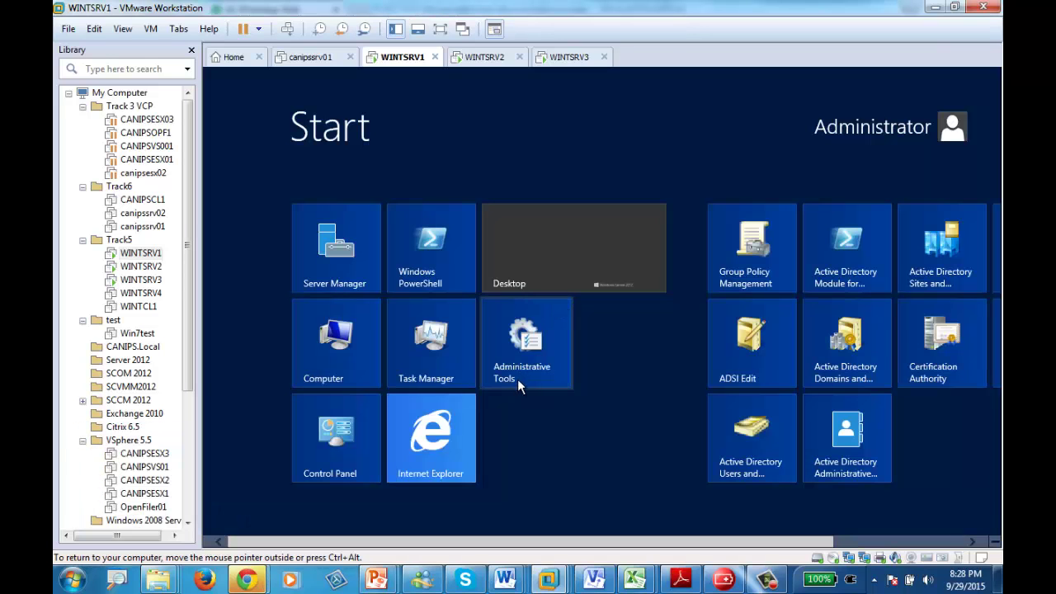
pyautogui.click(537, 342)
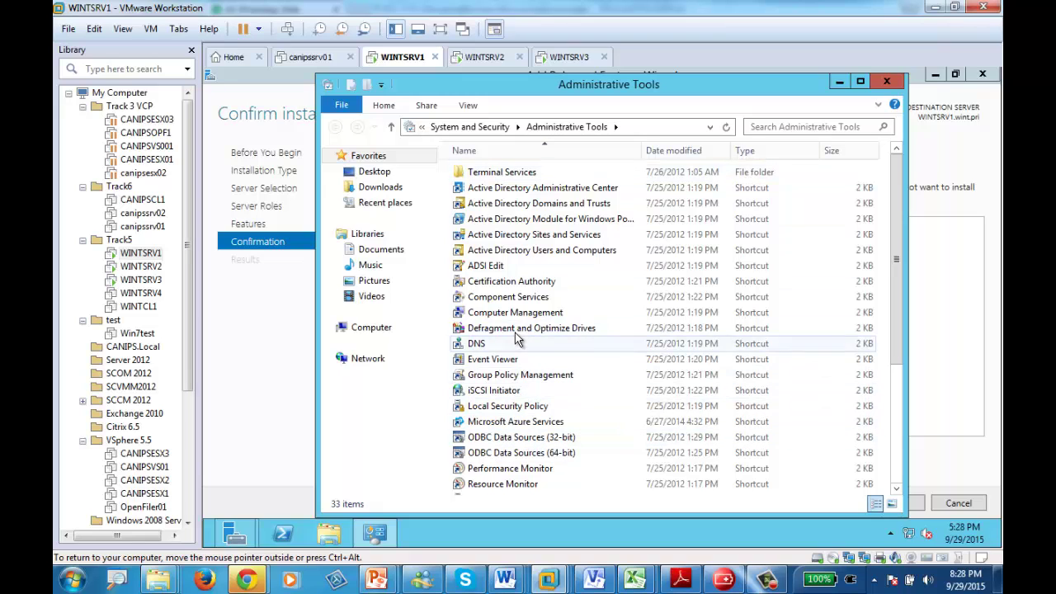
pyautogui.scroll(-4, 518, 396)
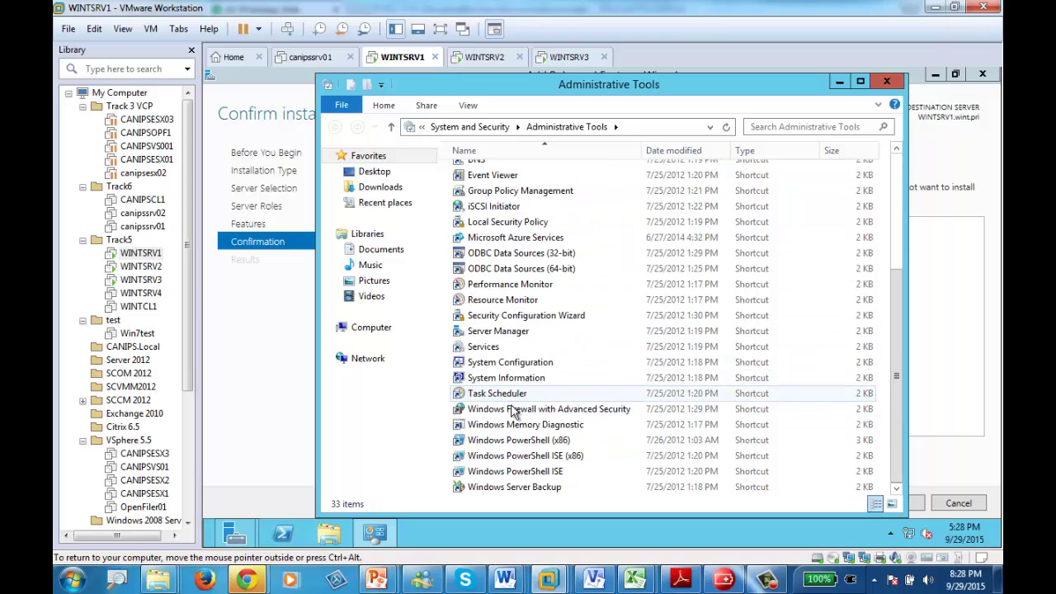
pyautogui.click(490, 488)
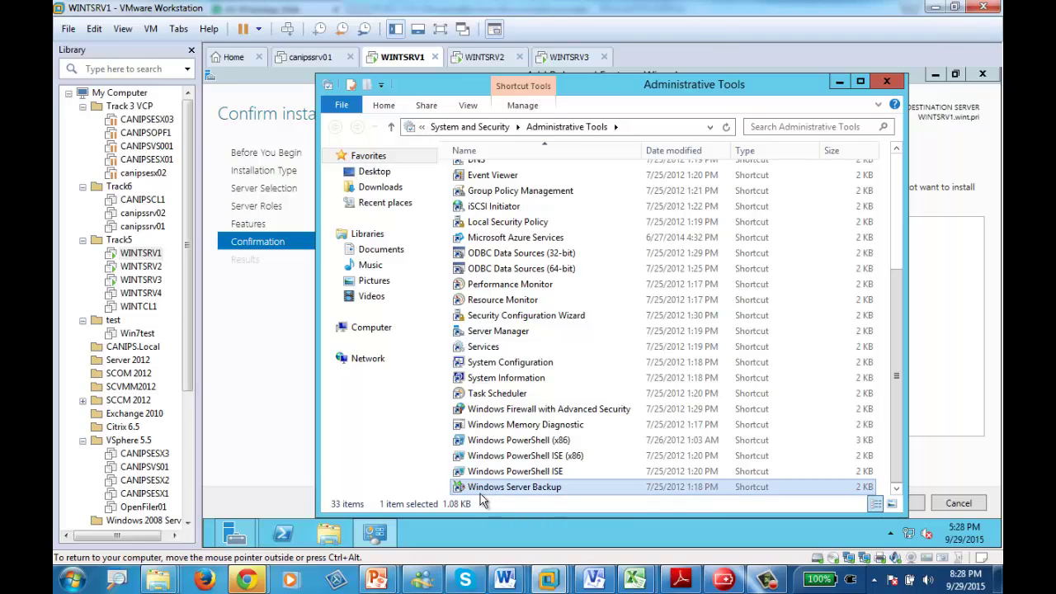
pyautogui.doubleClick(486, 486)
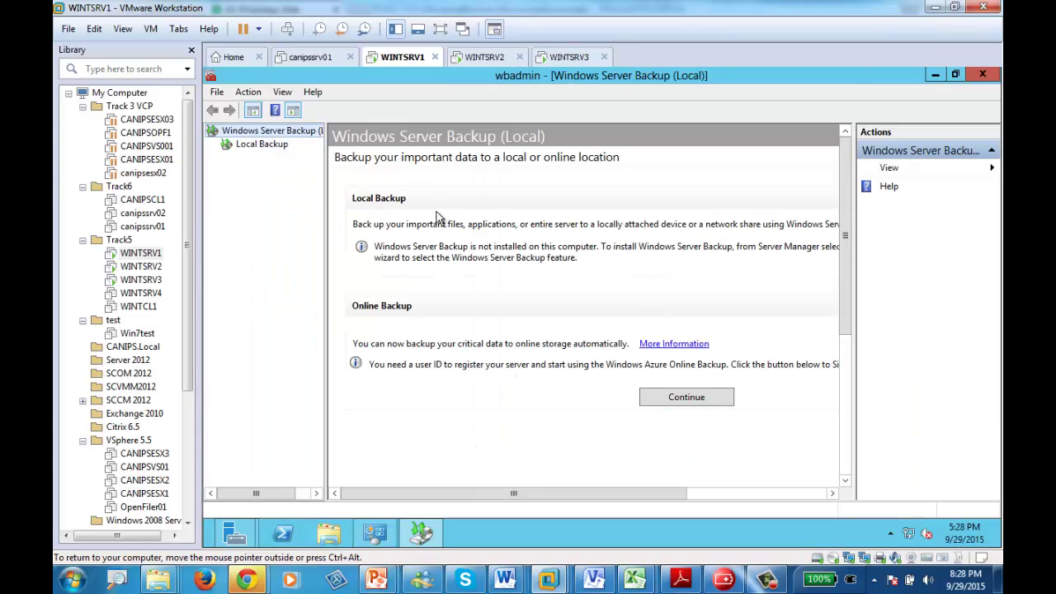
# - Check the Local Backup page, then switch back to the Add Roles and Features Wizard
pyautogui.click(251, 144)
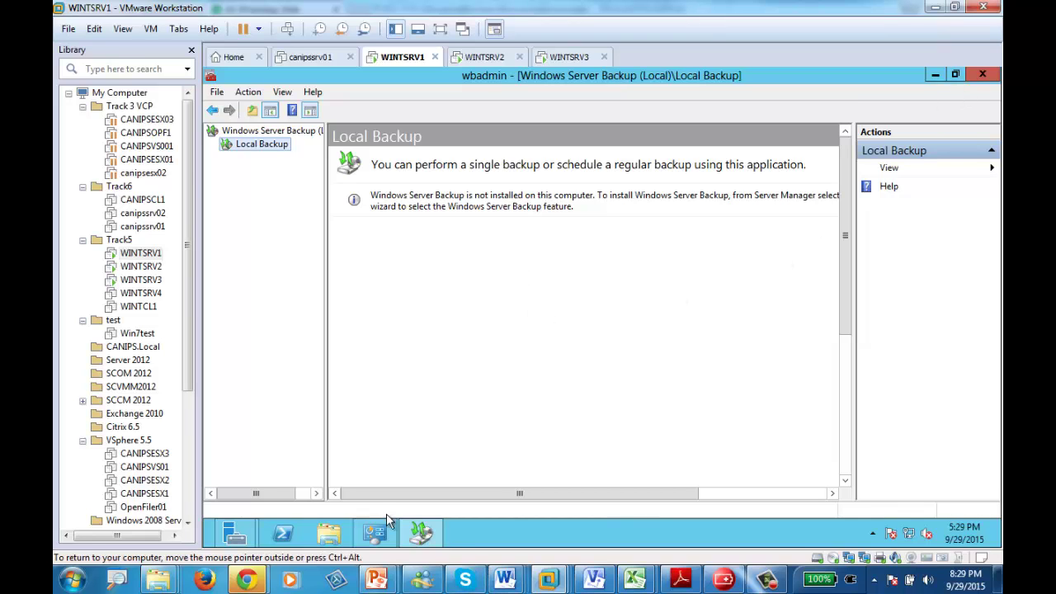
pyautogui.click(234, 533)
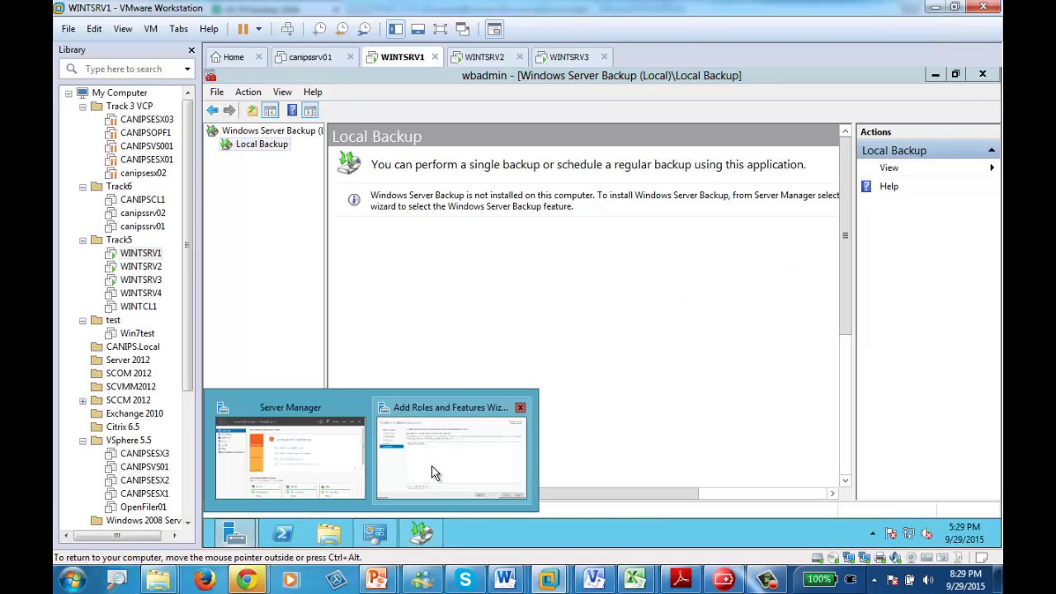
pyautogui.click(431, 471)
# - Accept automatic restarts, install Windows Server Backup, and close the wizard once it succeeds
pyautogui.click(657, 349)
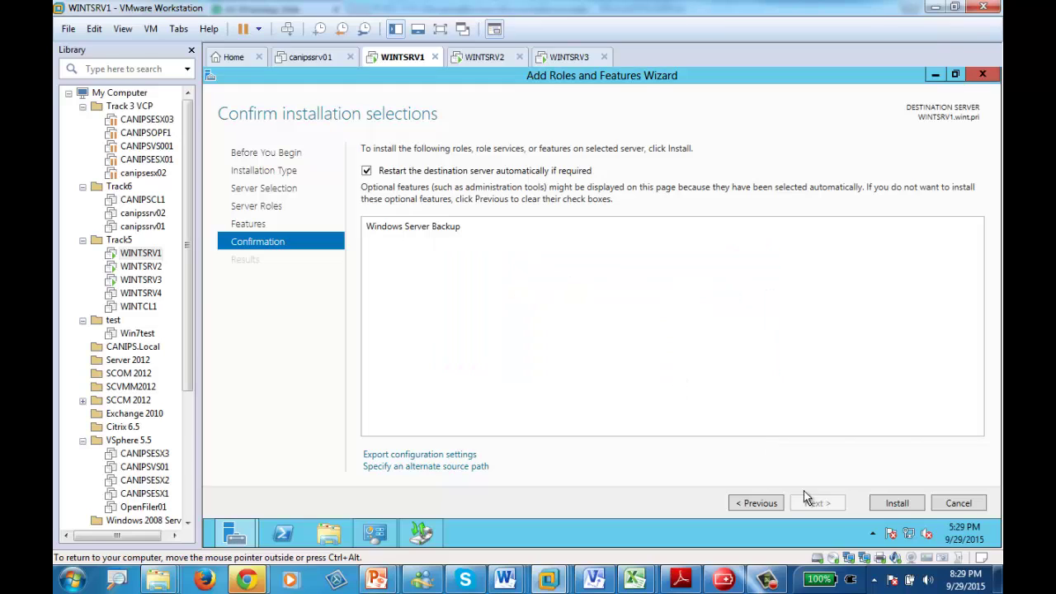
pyautogui.click(894, 503)
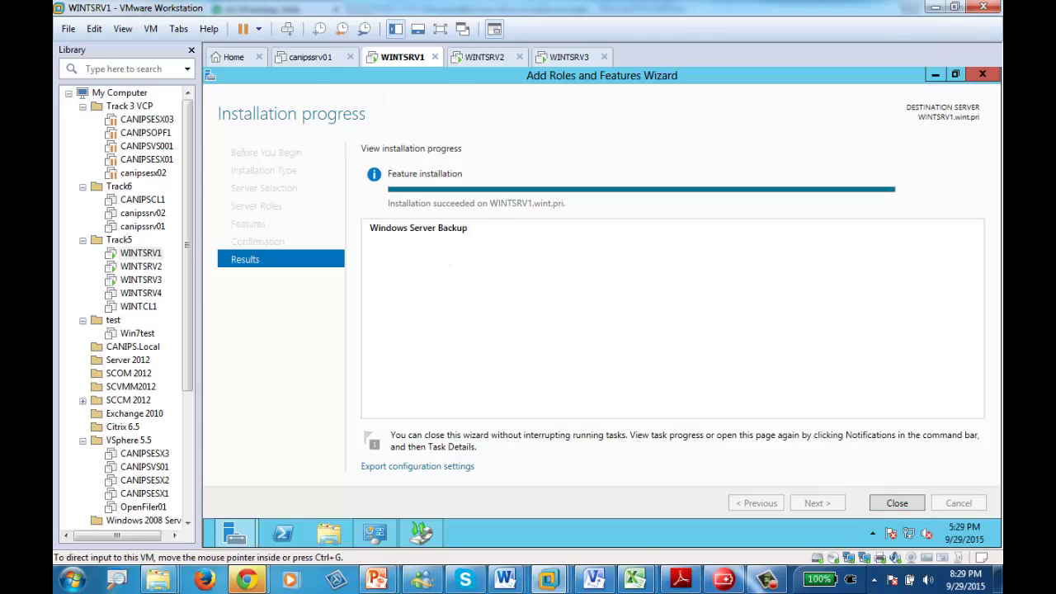
pyautogui.click(896, 503)
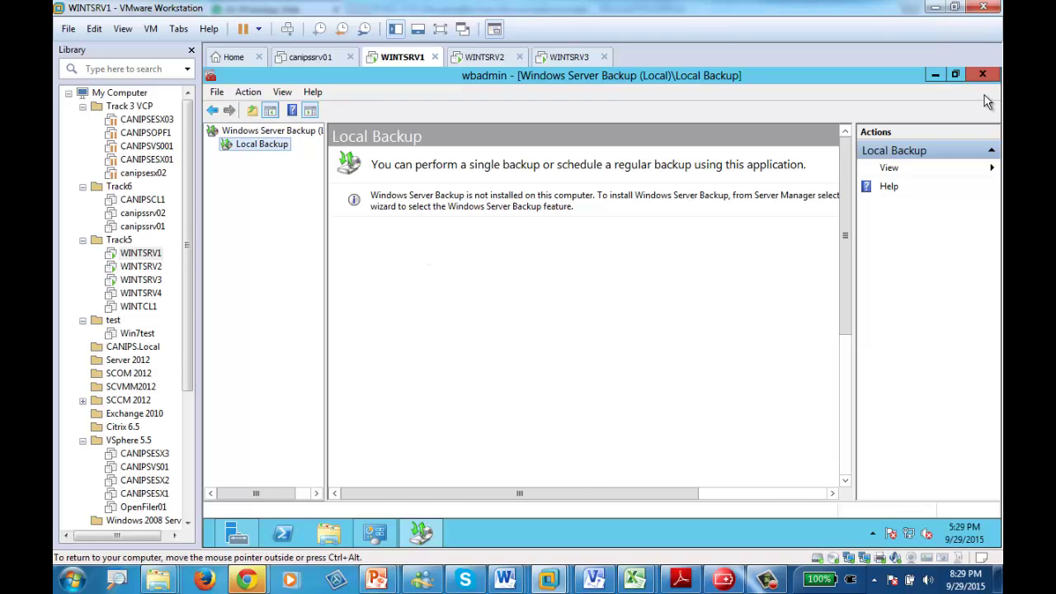
# - Close the outdated backup console and relaunch Windows Server Backup from Server Manager's Tools menu
pyautogui.click(982, 74)
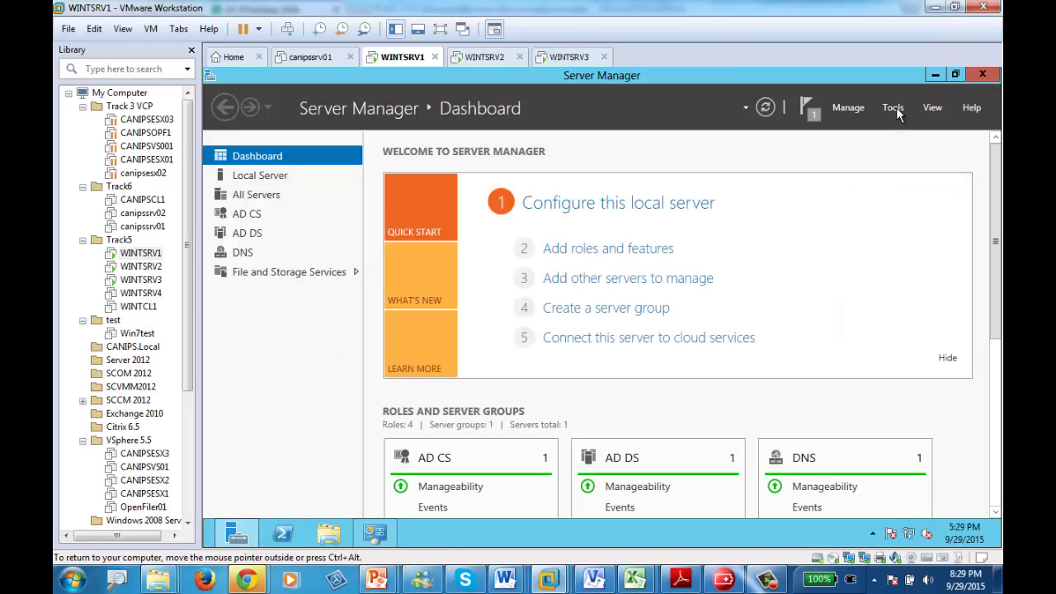
pyautogui.click(894, 108)
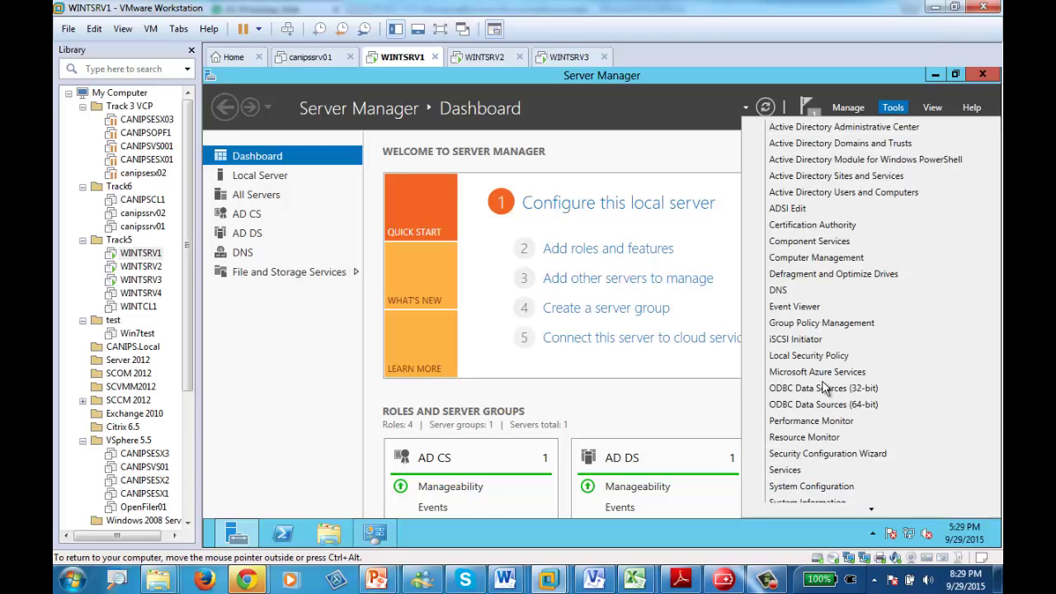
pyautogui.scroll(-3, 825, 388)
pyautogui.click(855, 507)
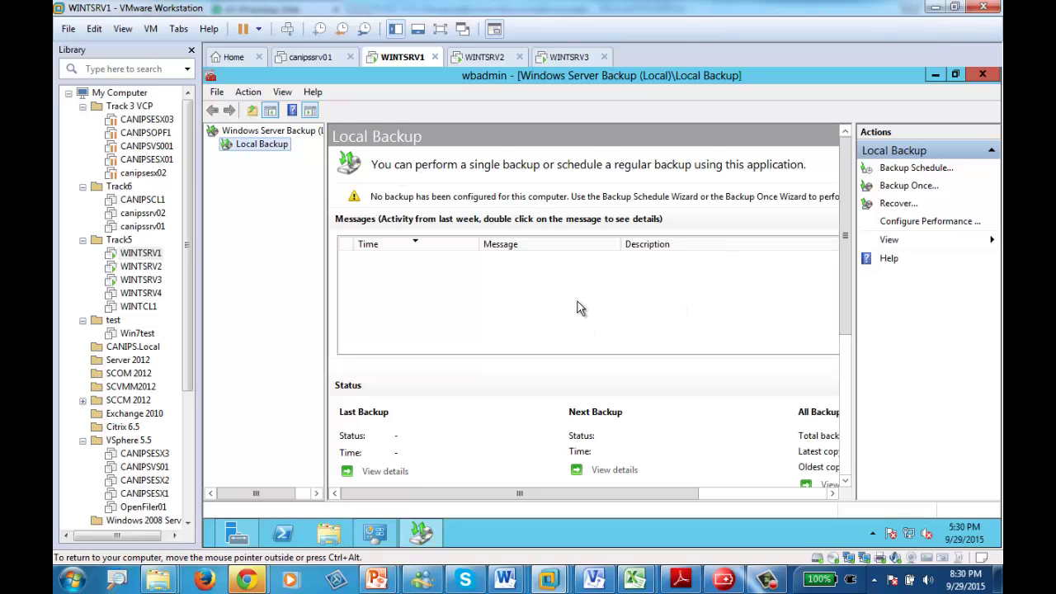
# - Open File Explorer's Computer view showing Local Disk (C:) with 37.2 GB free of 59.6 GB
pyautogui.click(326, 538)
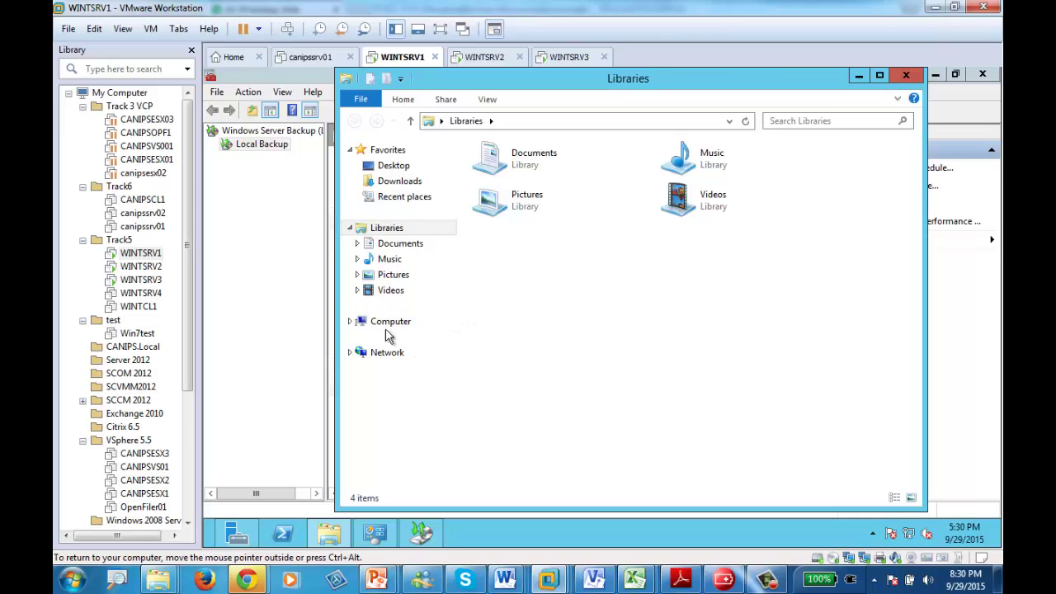
pyautogui.click(386, 325)
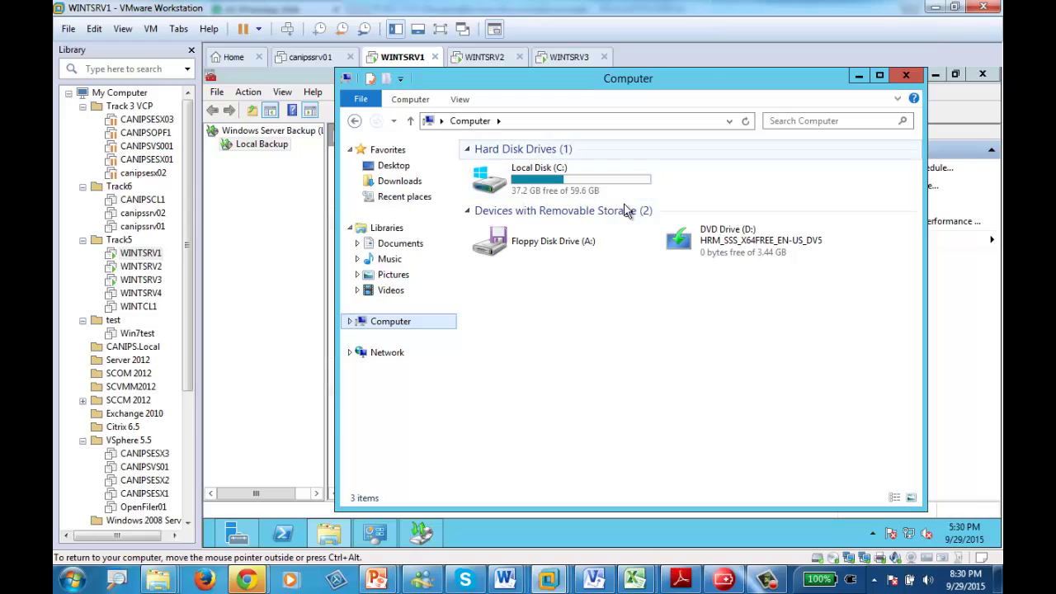
pyautogui.moveTo(756, 583)
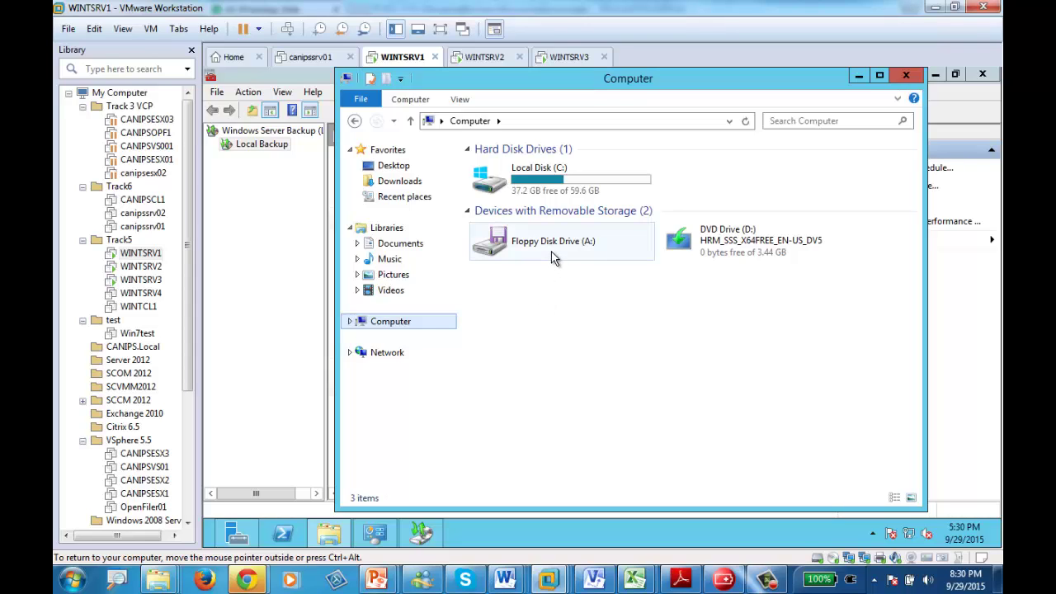
pyautogui.rightClick(398, 61)
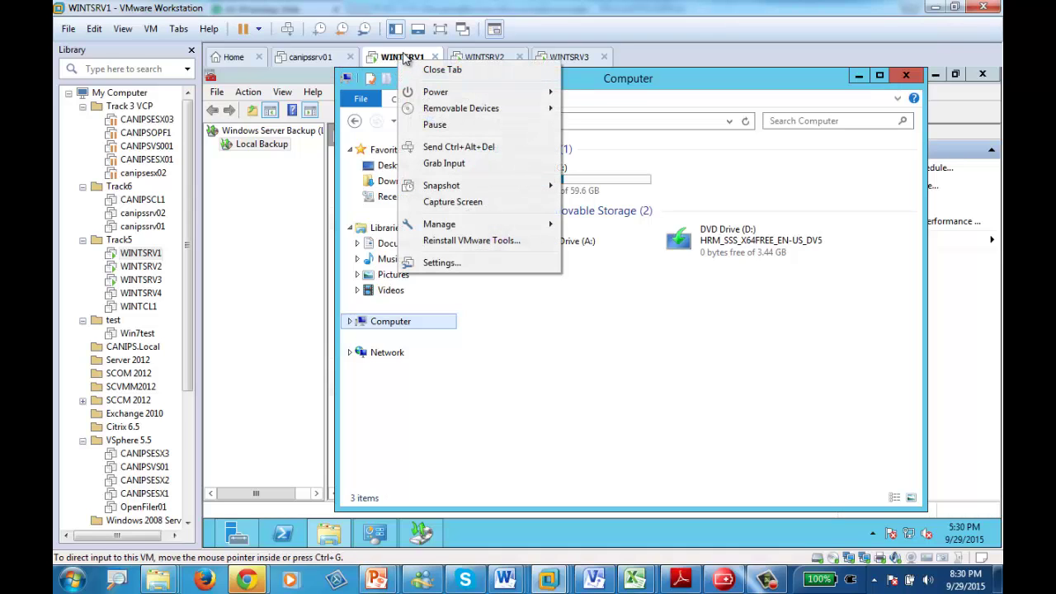
pyautogui.click(450, 262)
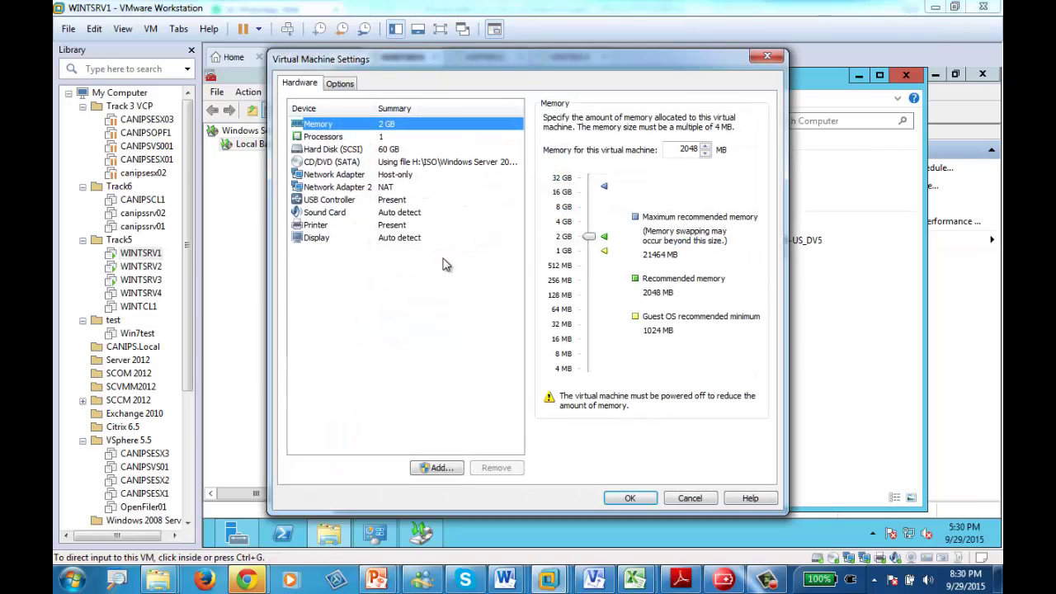
pyautogui.click(330, 150)
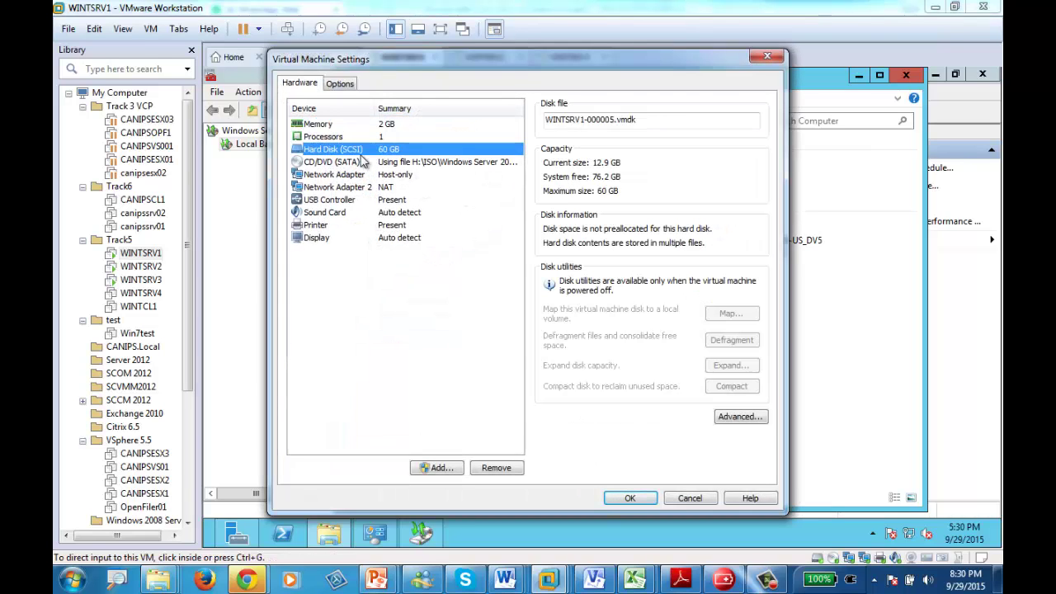
pyautogui.click(442, 467)
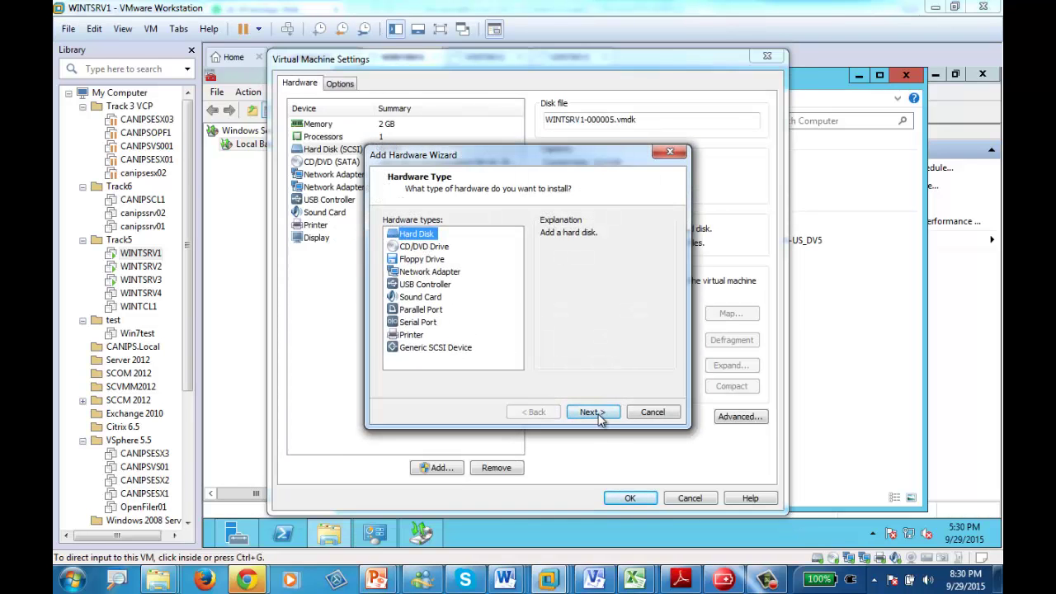
pyautogui.click(594, 413)
pyautogui.click(594, 413)
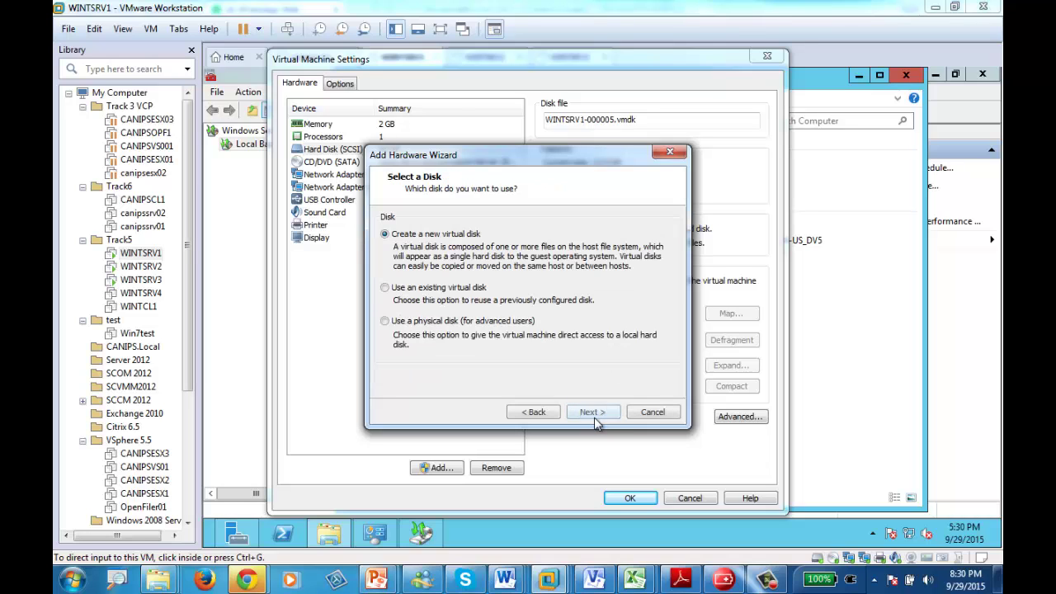
pyautogui.click(597, 417)
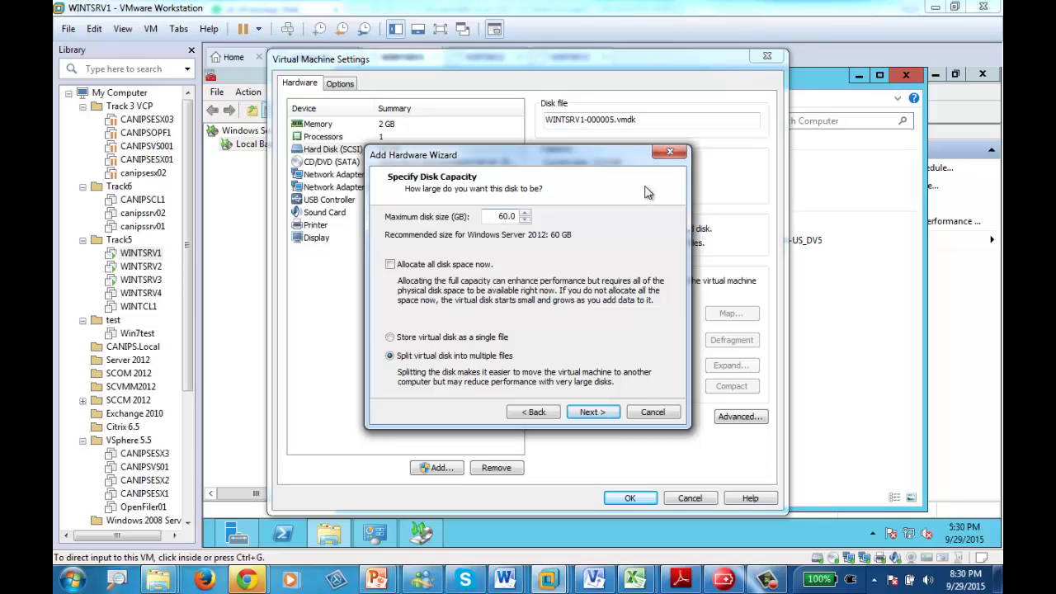
pyautogui.click(586, 414)
pyautogui.click(586, 413)
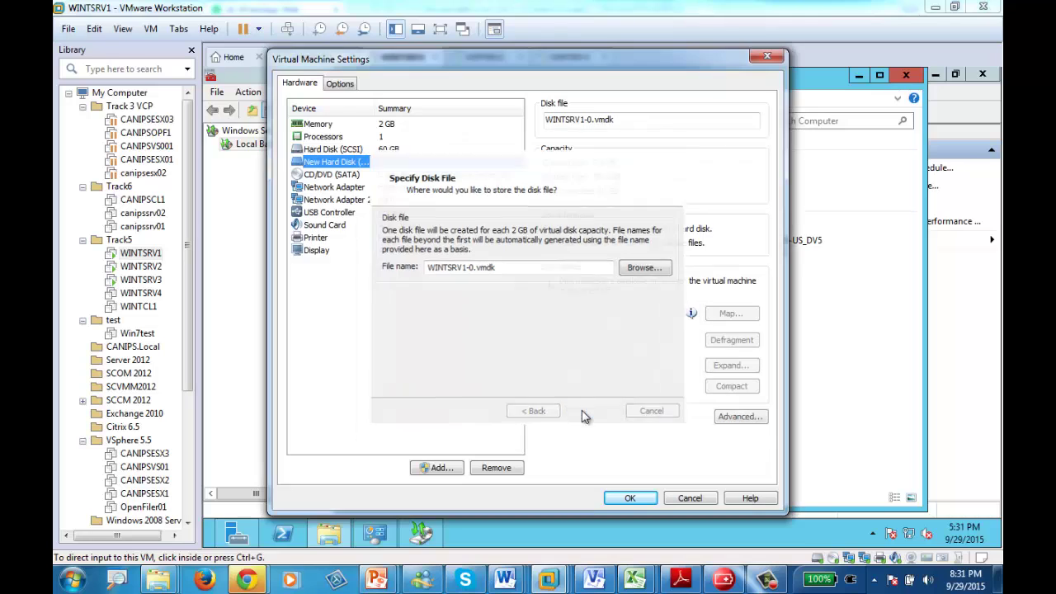
pyautogui.click(630, 498)
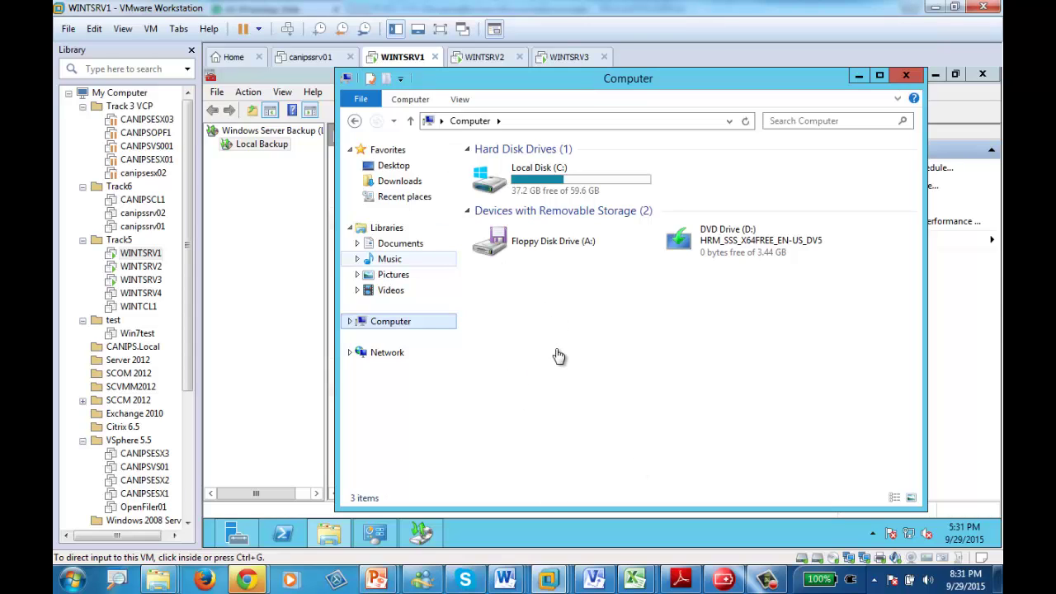
# - Bring Server Manager forward and select offline disk 1 under File and Storage Services > Disks
pyautogui.click(627, 393)
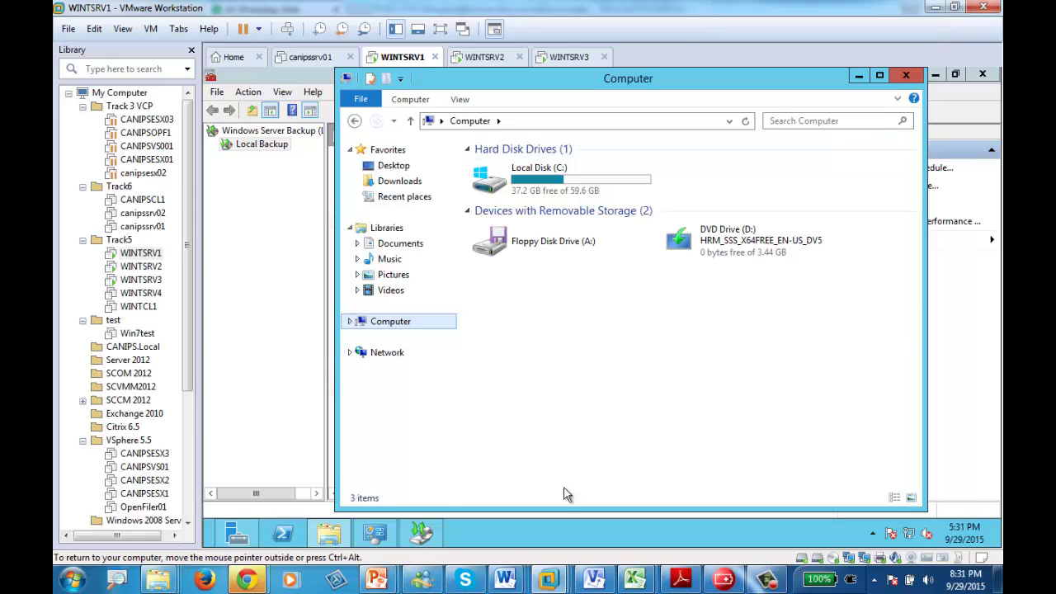
pyautogui.moveTo(240, 537)
pyautogui.click(262, 453)
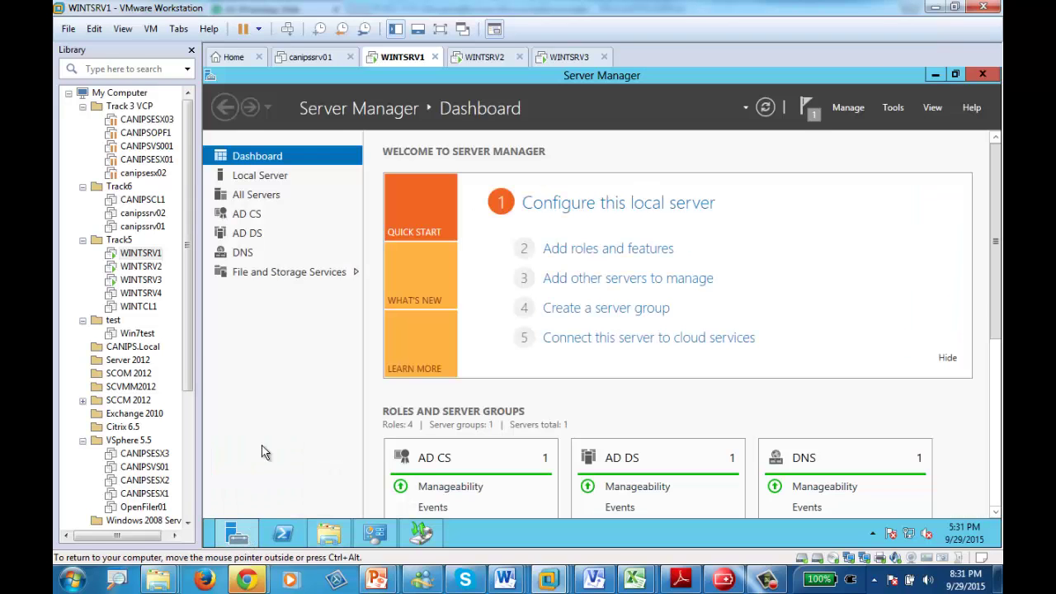
pyautogui.click(257, 274)
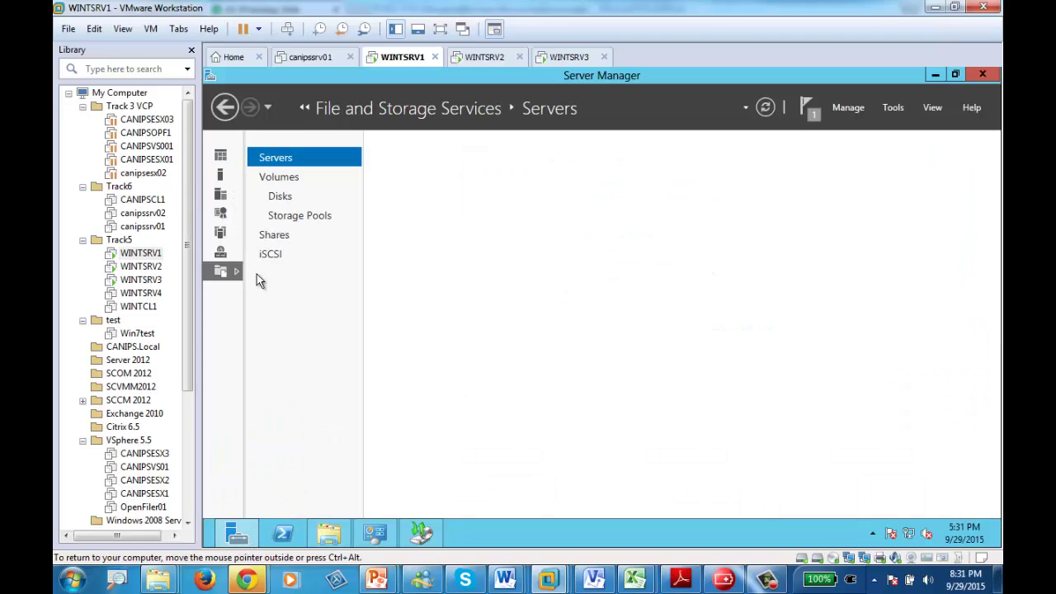
pyautogui.click(282, 198)
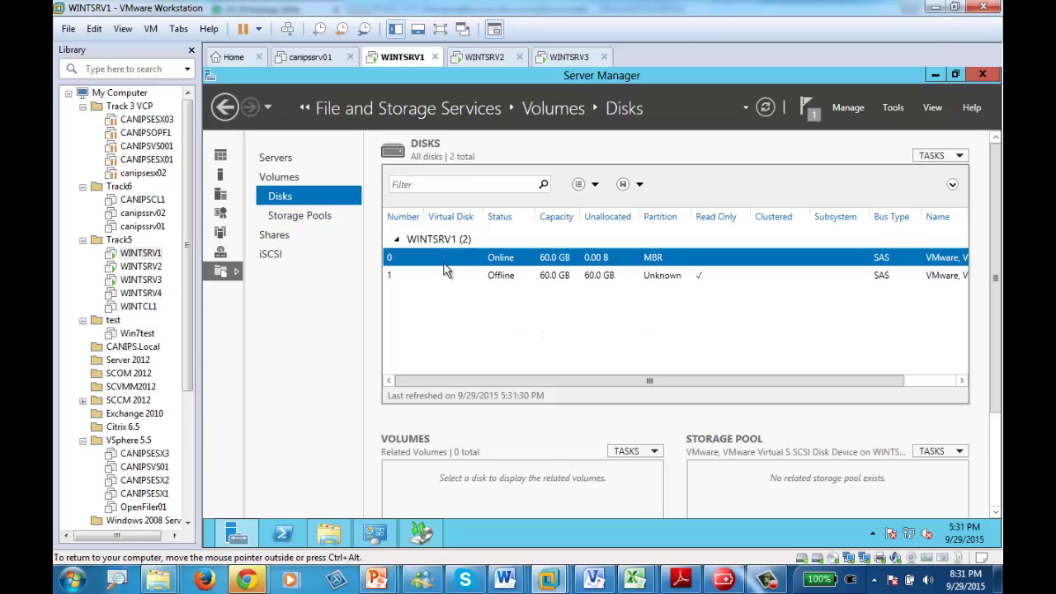
pyautogui.click(498, 281)
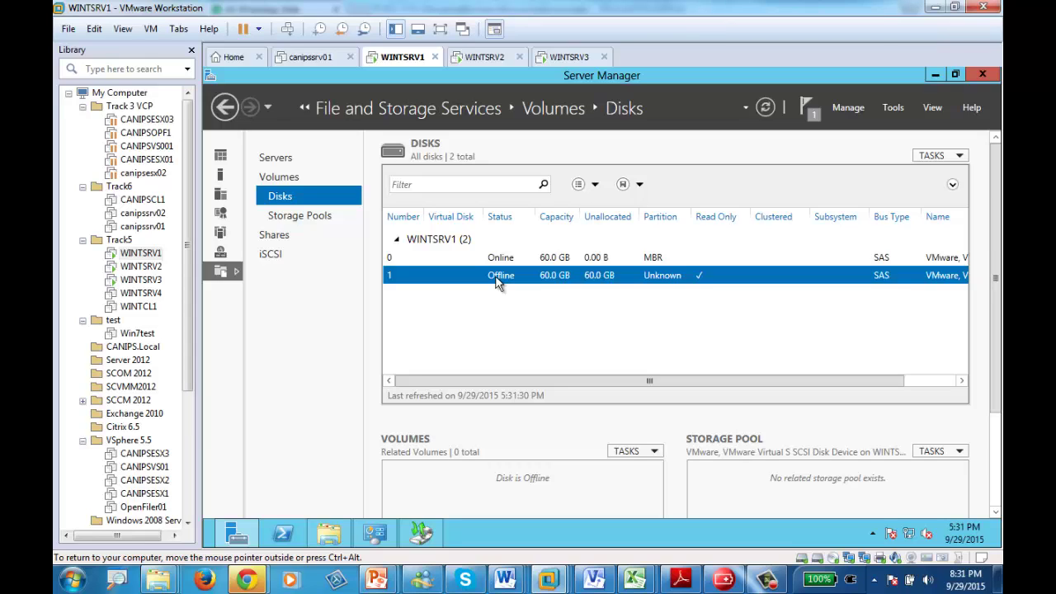
# - Bring the 60 GB disk 1 online, confirming the warning prompt
pyautogui.rightClick(498, 281)
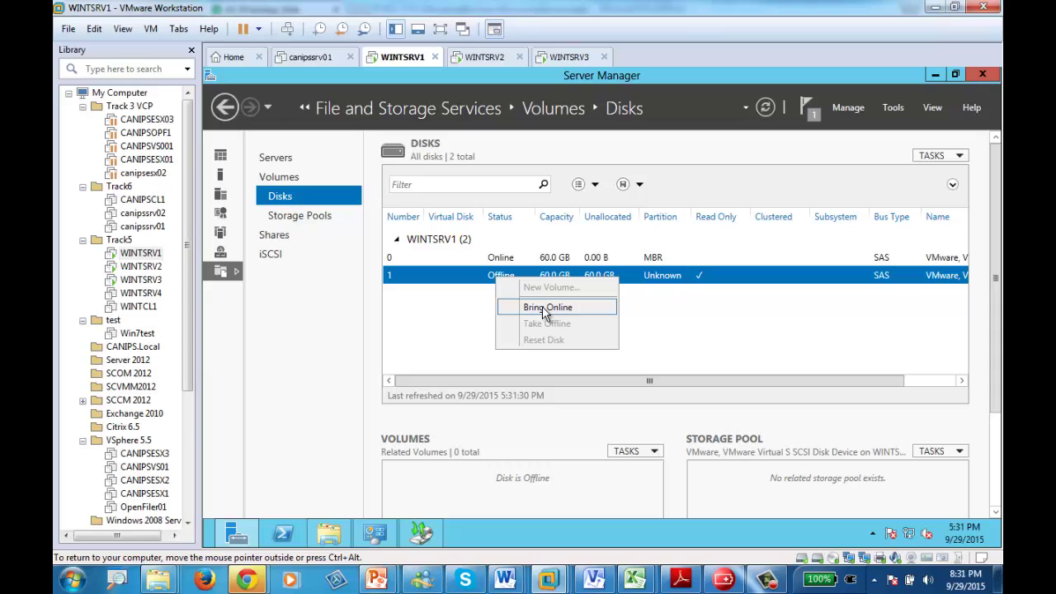
pyautogui.click(545, 308)
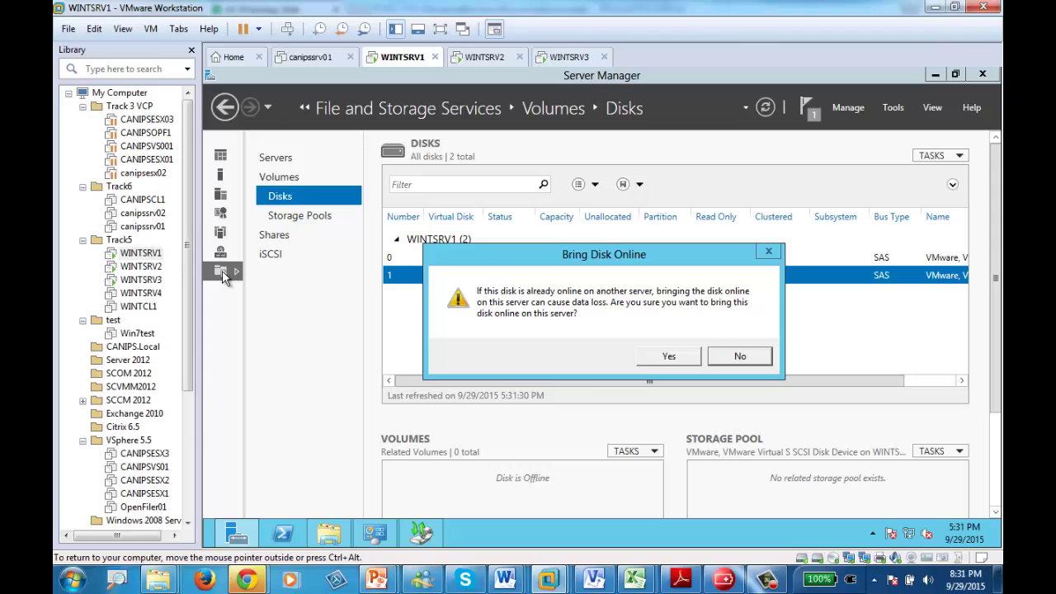
pyautogui.click(665, 355)
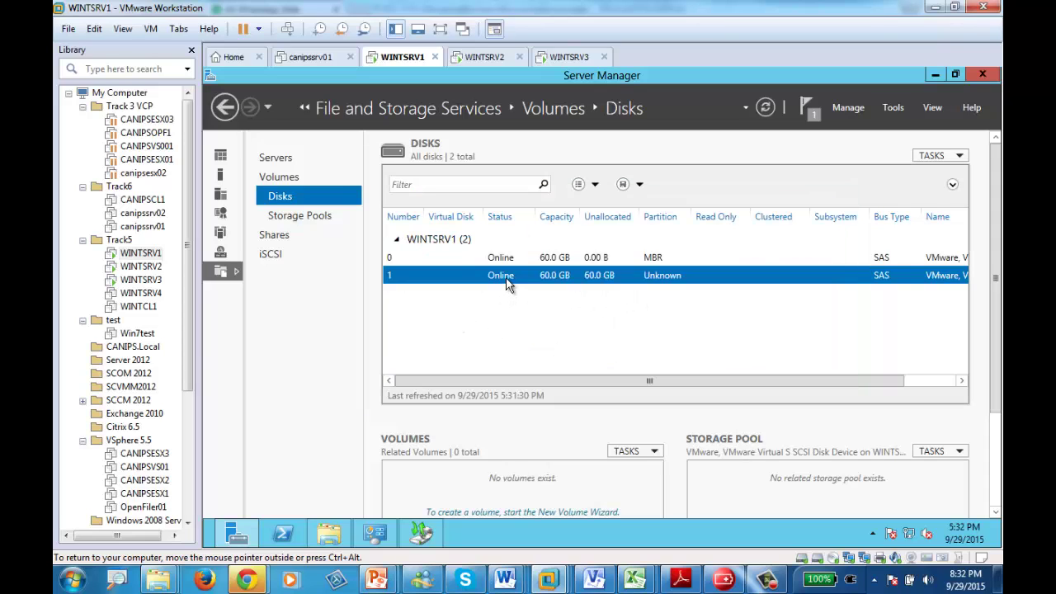
pyautogui.rightClick(508, 285)
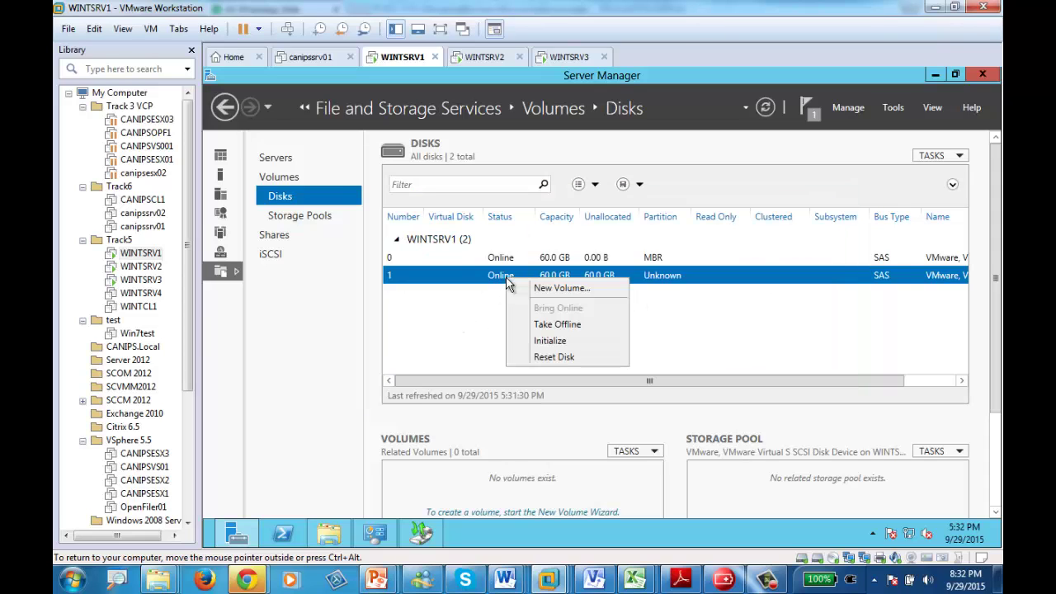
# - Create a new volume on disk 1, initialising it as GPT with default size, drive letter and NTFS
pyautogui.click(564, 291)
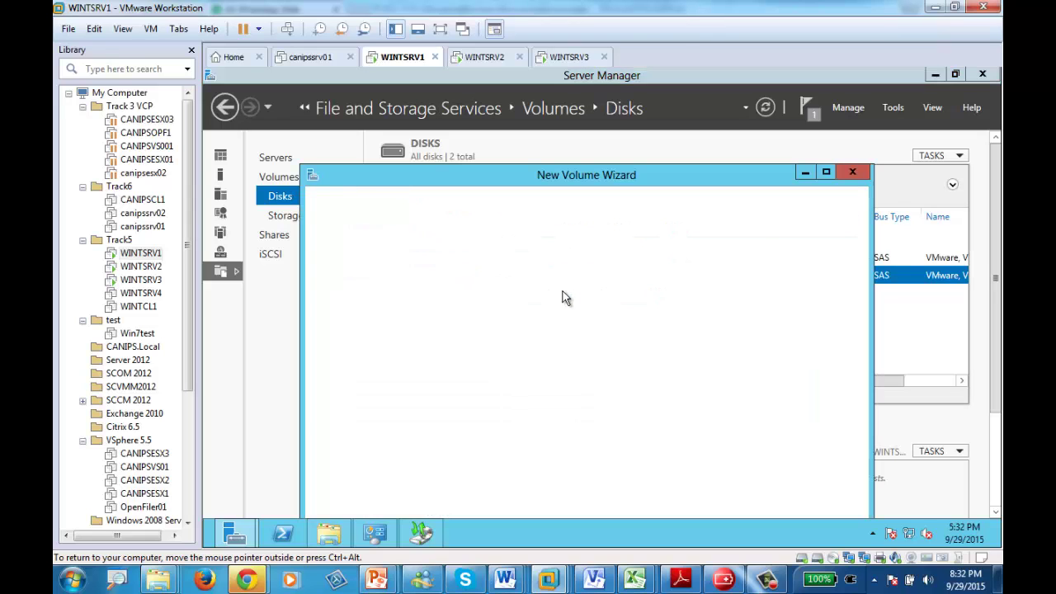
pyautogui.doubleClick(603, 169)
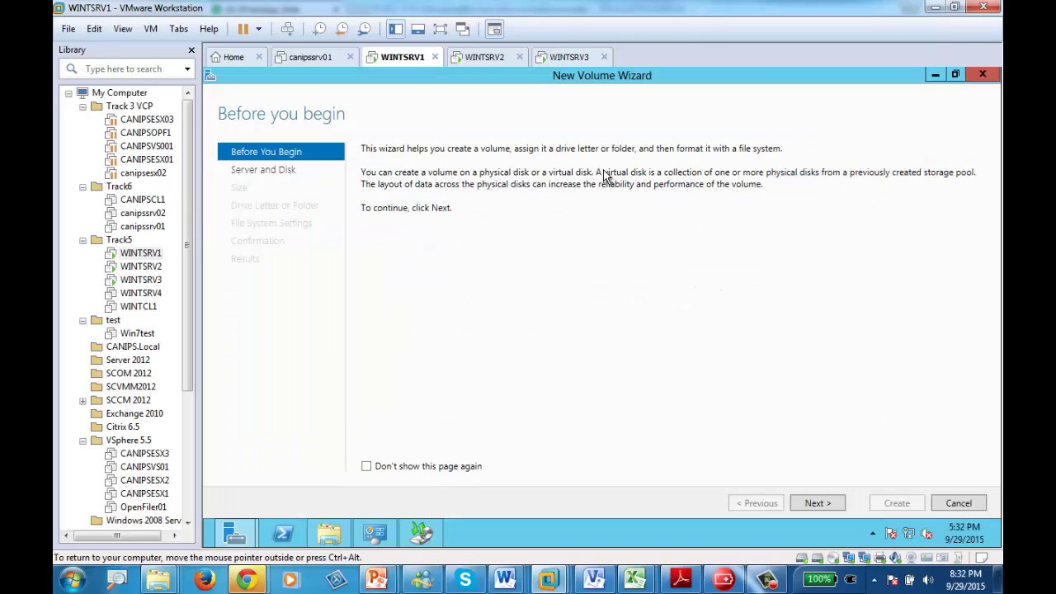
pyautogui.click(817, 504)
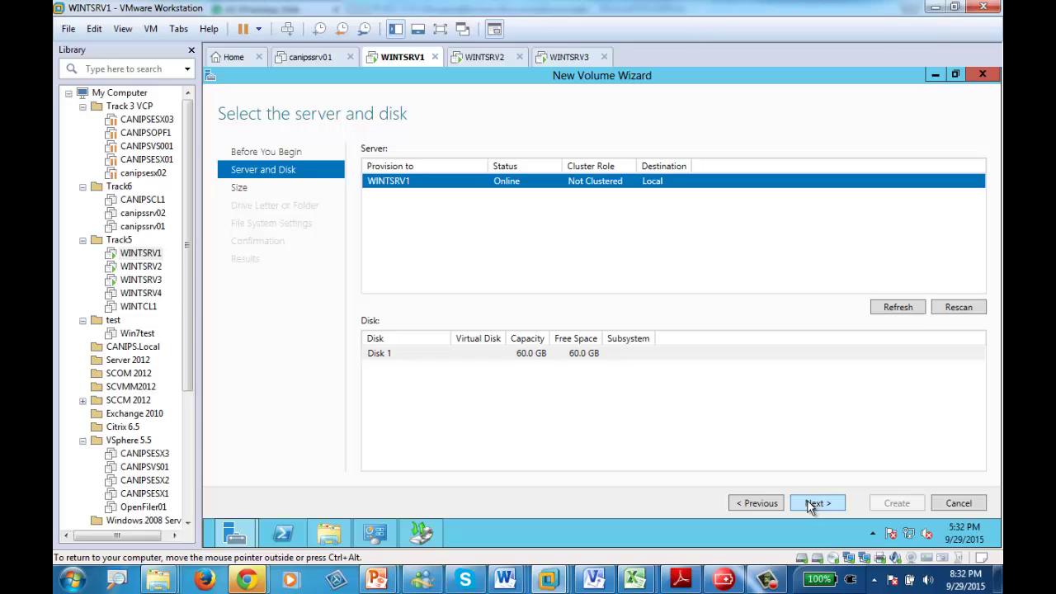
pyautogui.click(812, 503)
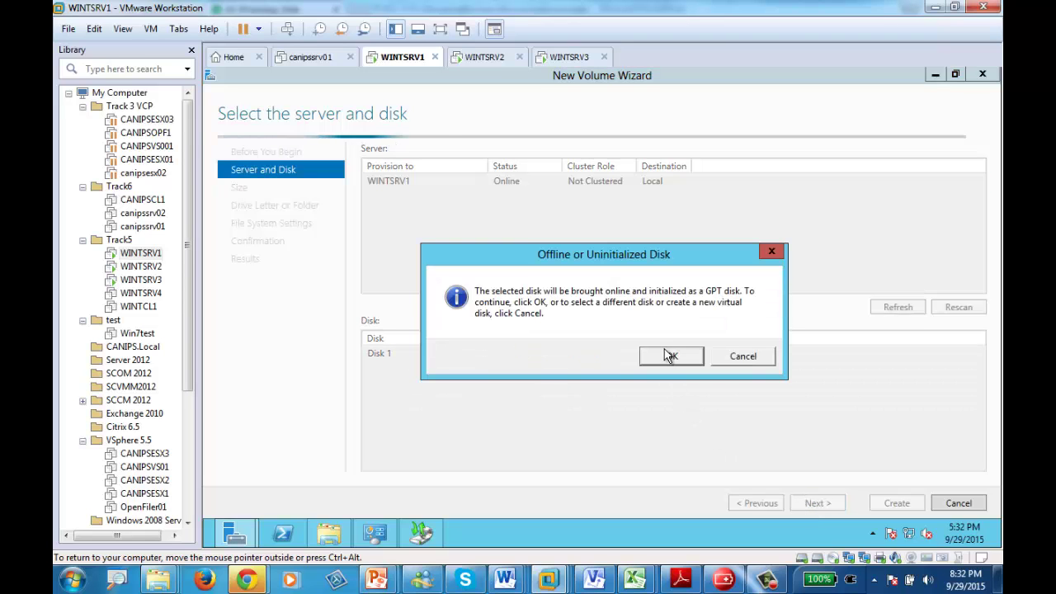
pyautogui.click(669, 356)
pyautogui.click(815, 505)
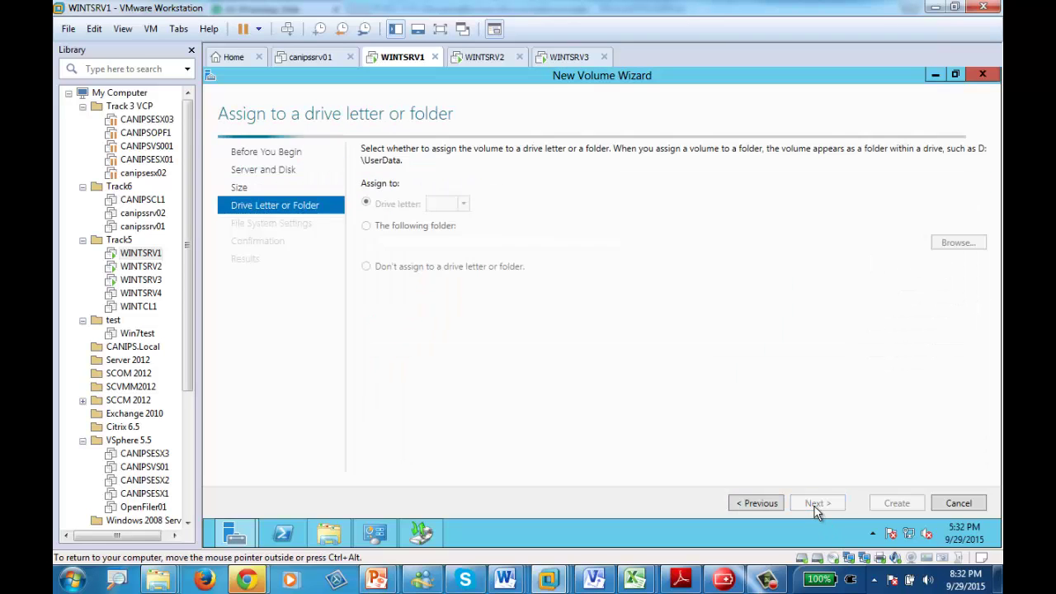
pyautogui.click(816, 505)
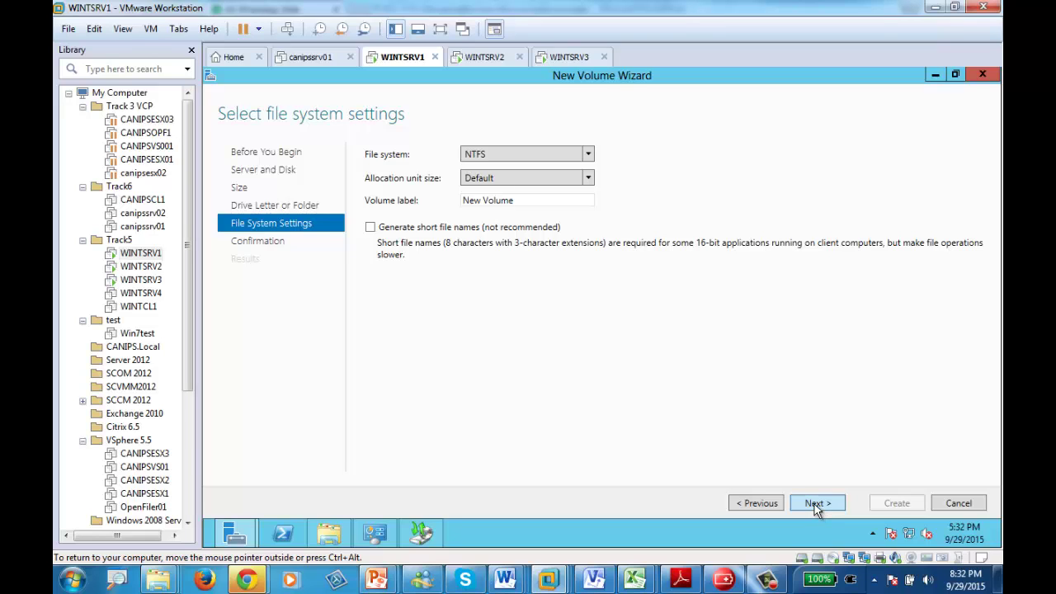
pyautogui.click(816, 505)
pyautogui.click(895, 504)
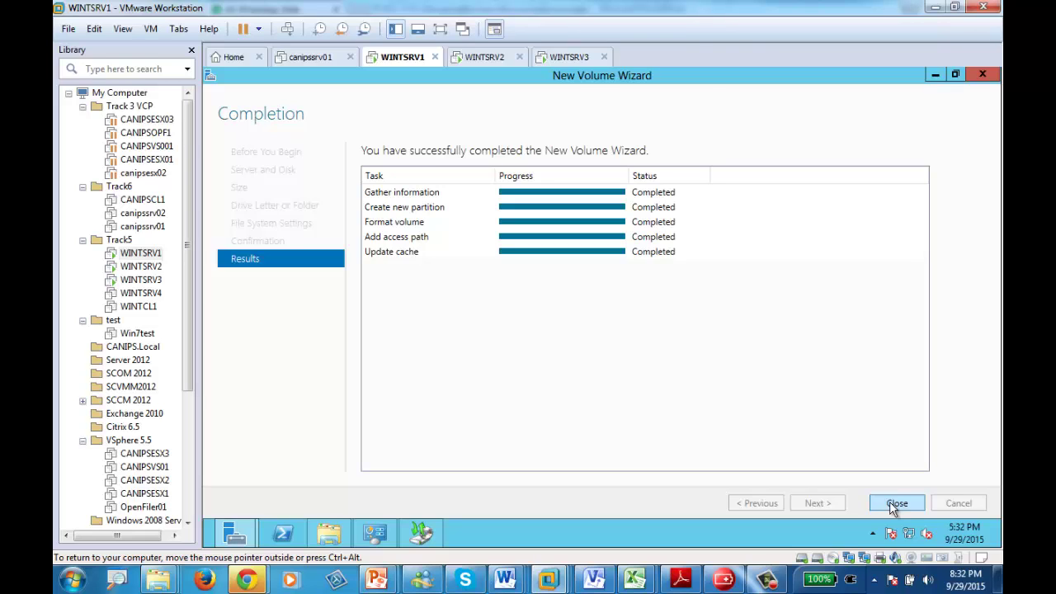
pyautogui.click(897, 504)
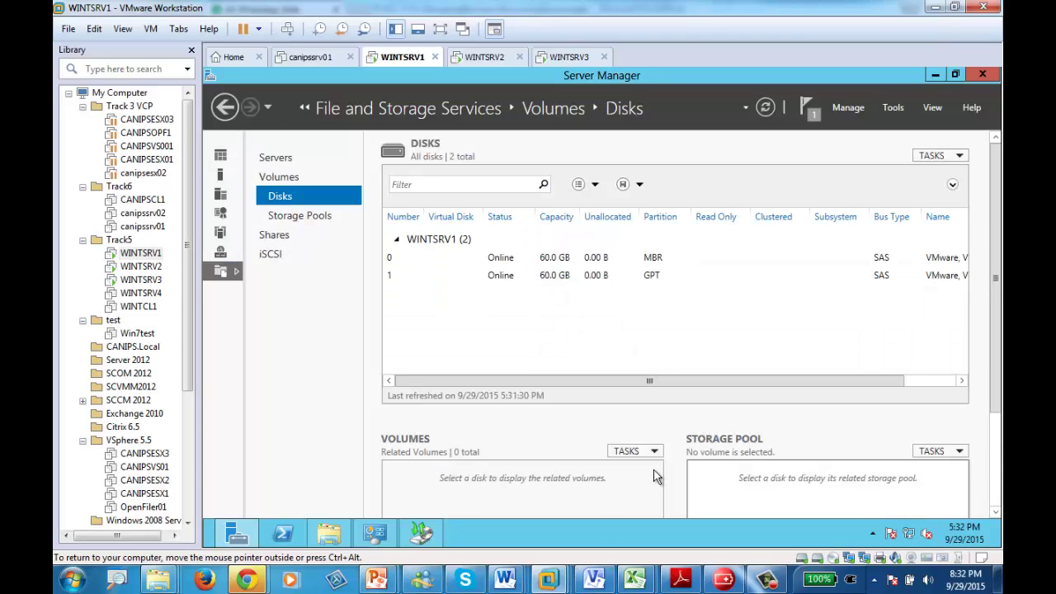
# - Check that New Volume (E:), 59.7 GB free of 59.8 GB, is listed beside Local Disk (C:)
pyautogui.click(334, 540)
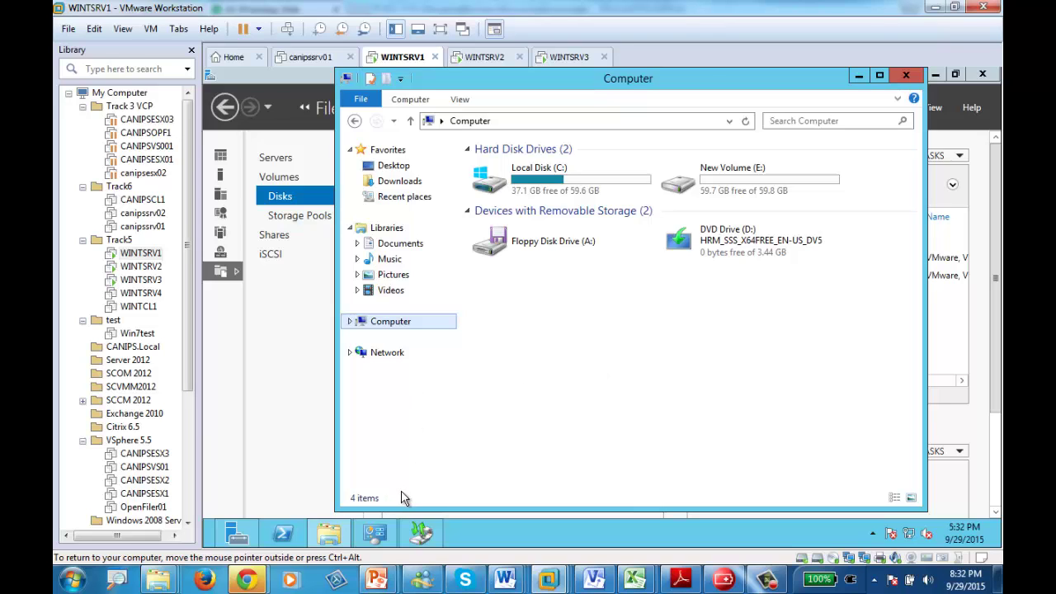
pyautogui.click(329, 534)
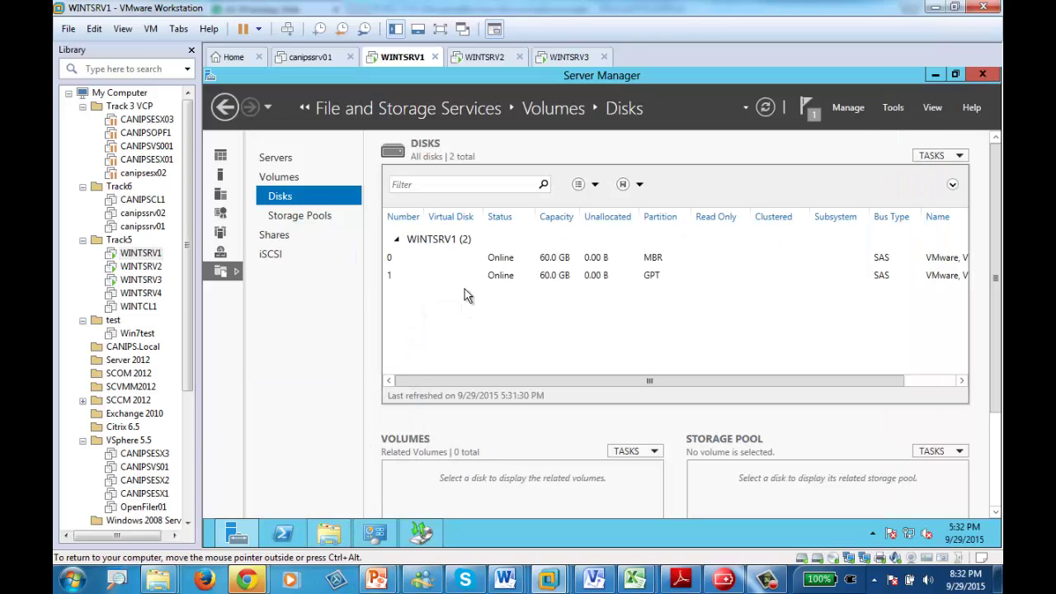
pyautogui.click(329, 535)
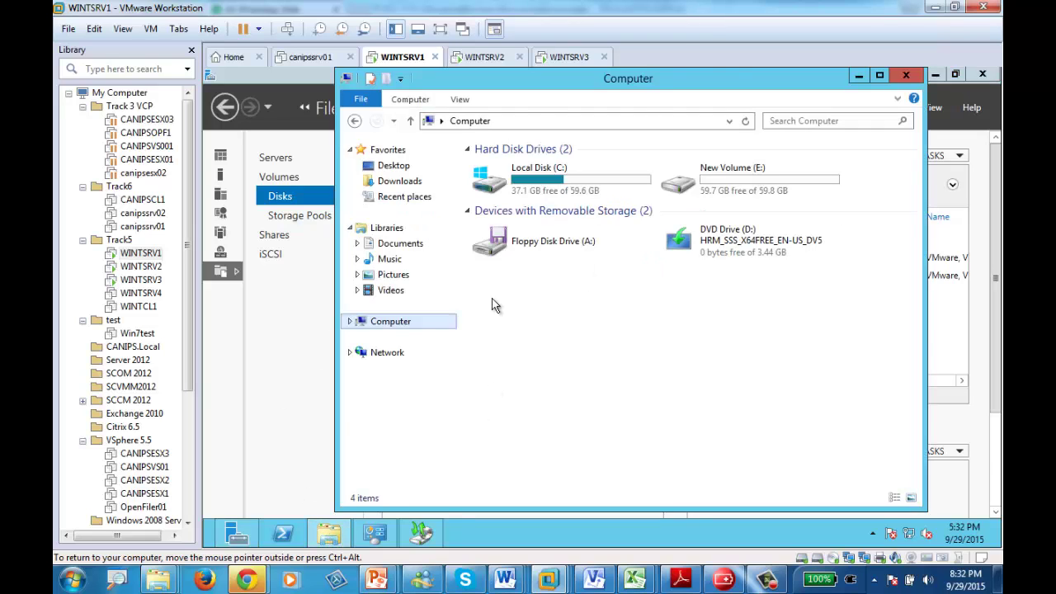
# - Create a folder named Reports at the root of Local Disk (C:)
pyautogui.doubleClick(495, 178)
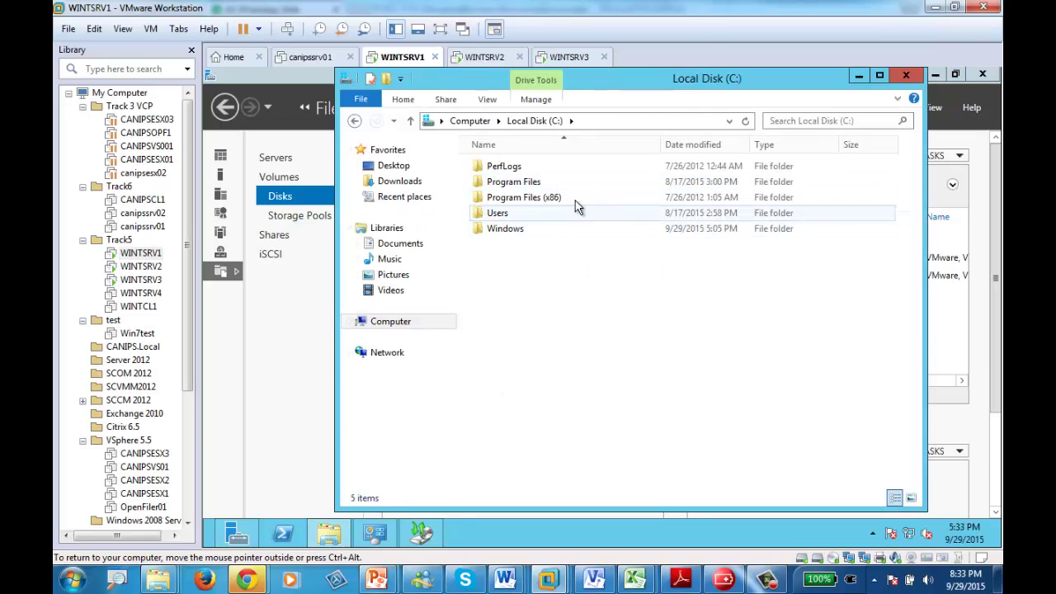
pyautogui.rightClick(520, 275)
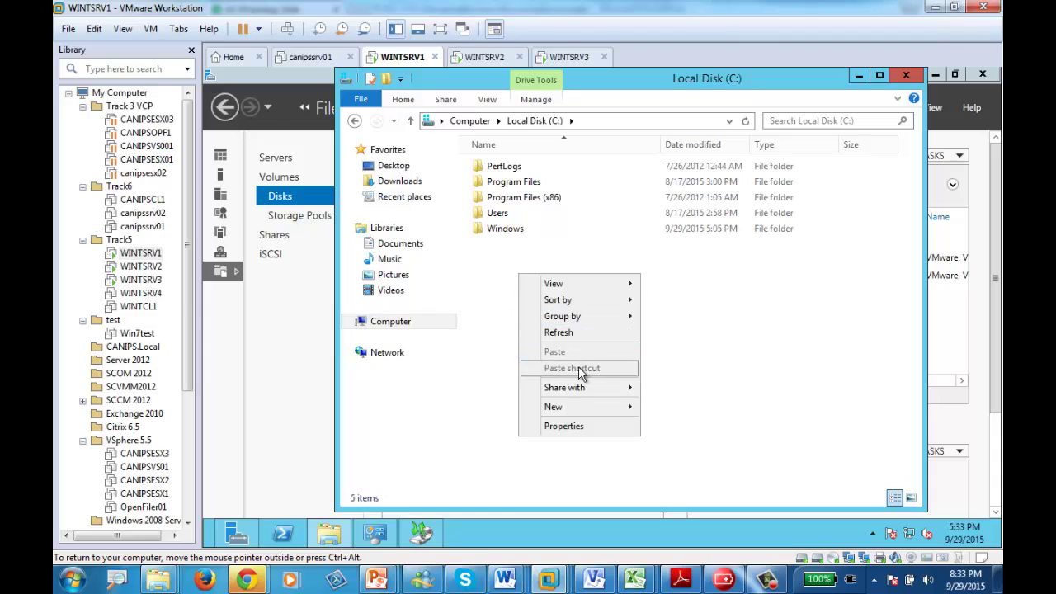
pyautogui.moveTo(591, 410)
pyautogui.click(680, 416)
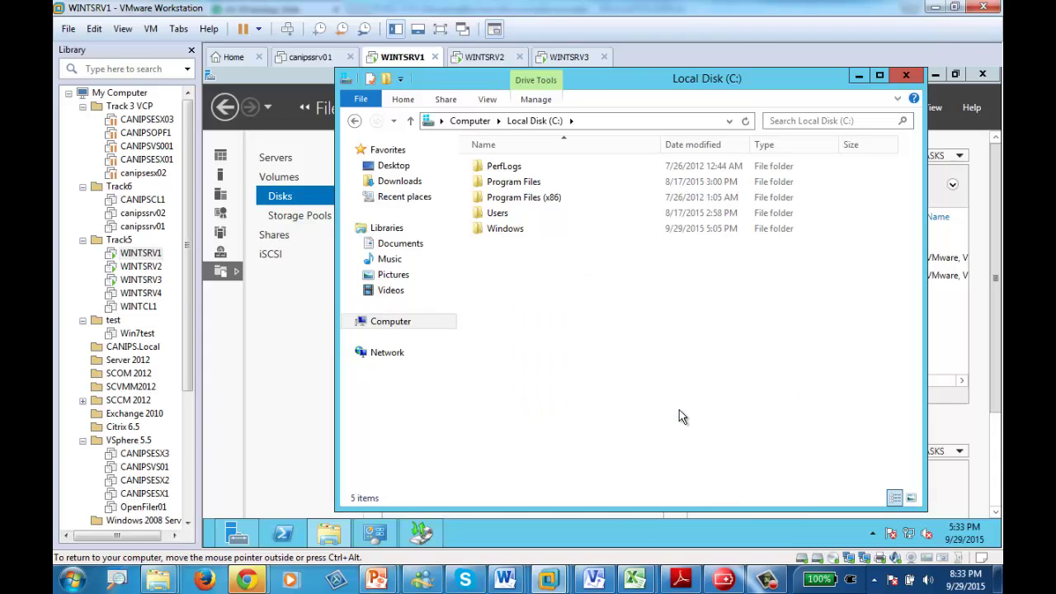
pyautogui.write('Reports')
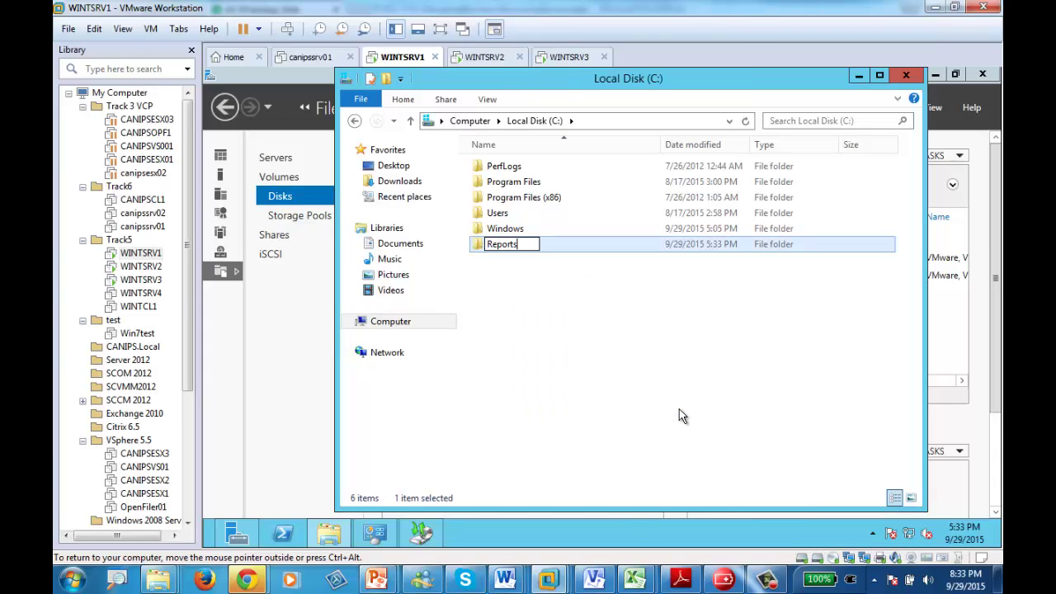
pyautogui.click(523, 307)
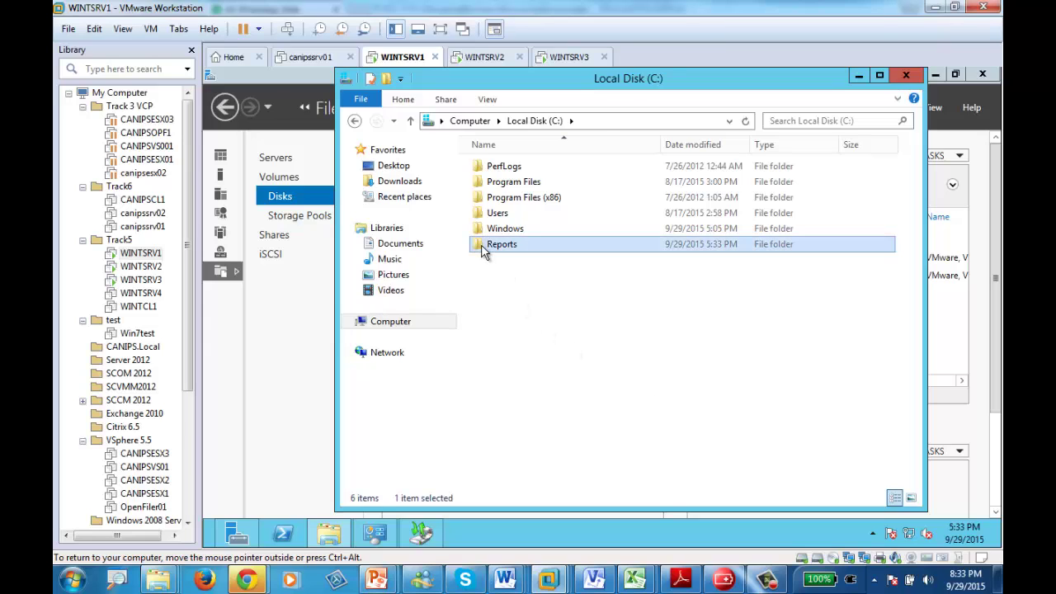
pyautogui.doubleClick(487, 246)
pyautogui.click(532, 122)
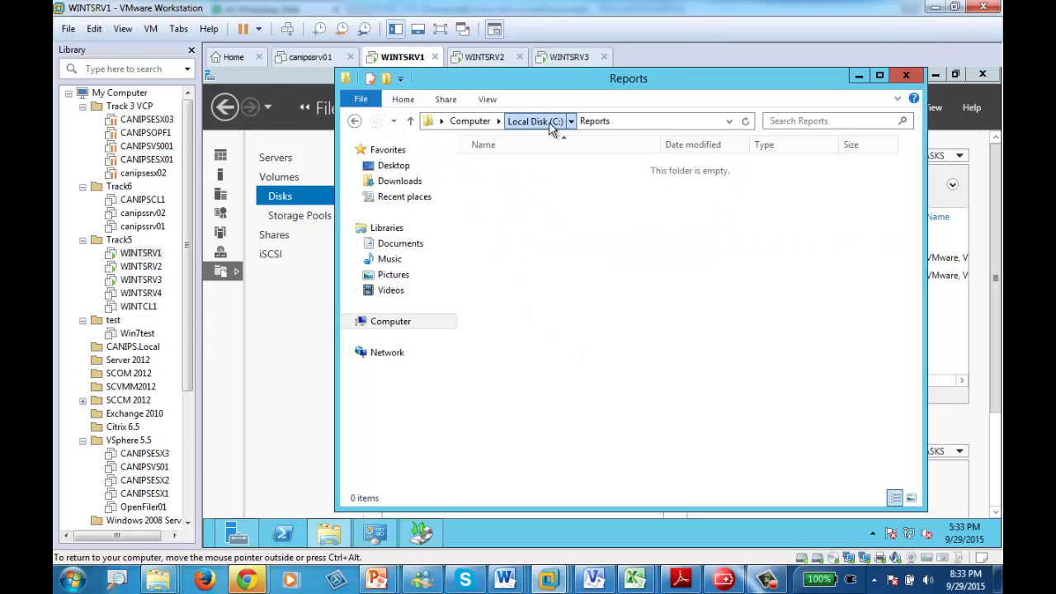
pyautogui.click(767, 582)
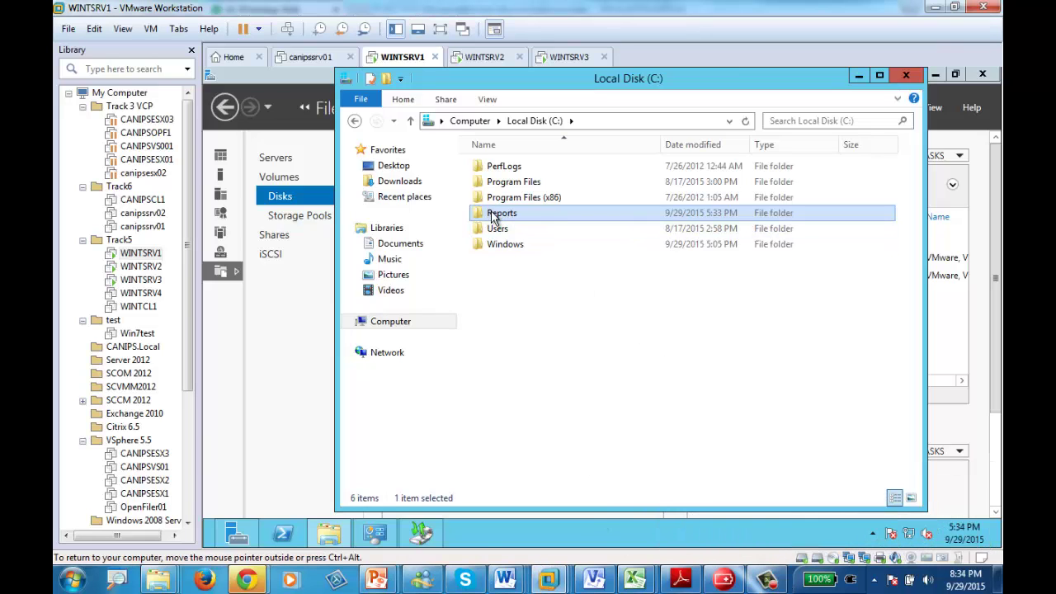
# - Inside C:\Reports, create a new folder named finance
pyautogui.doubleClick(496, 217)
pyautogui.rightClick(515, 246)
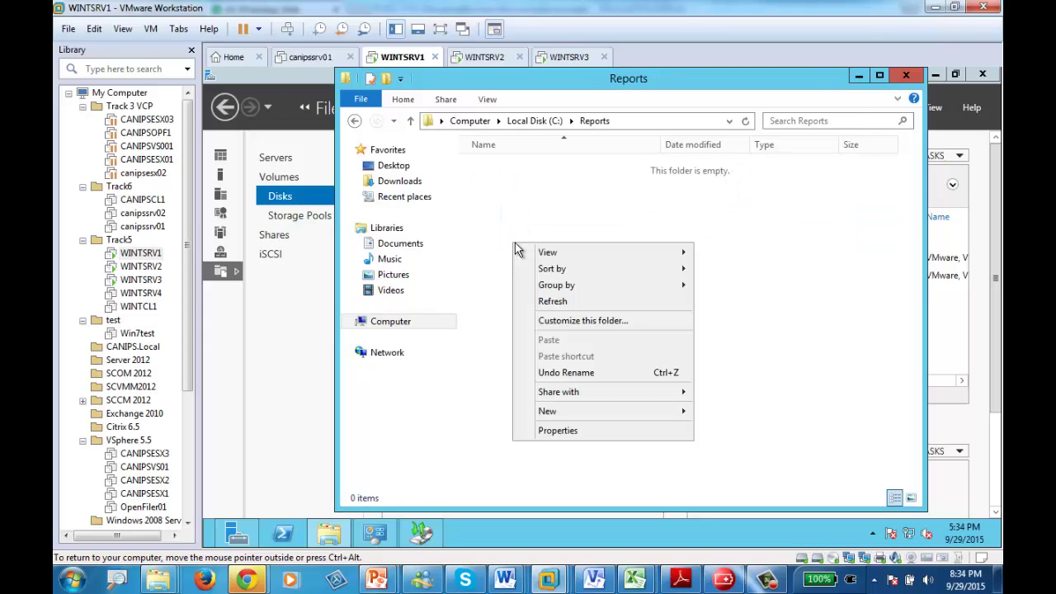
pyautogui.moveTo(594, 411)
pyautogui.click(726, 407)
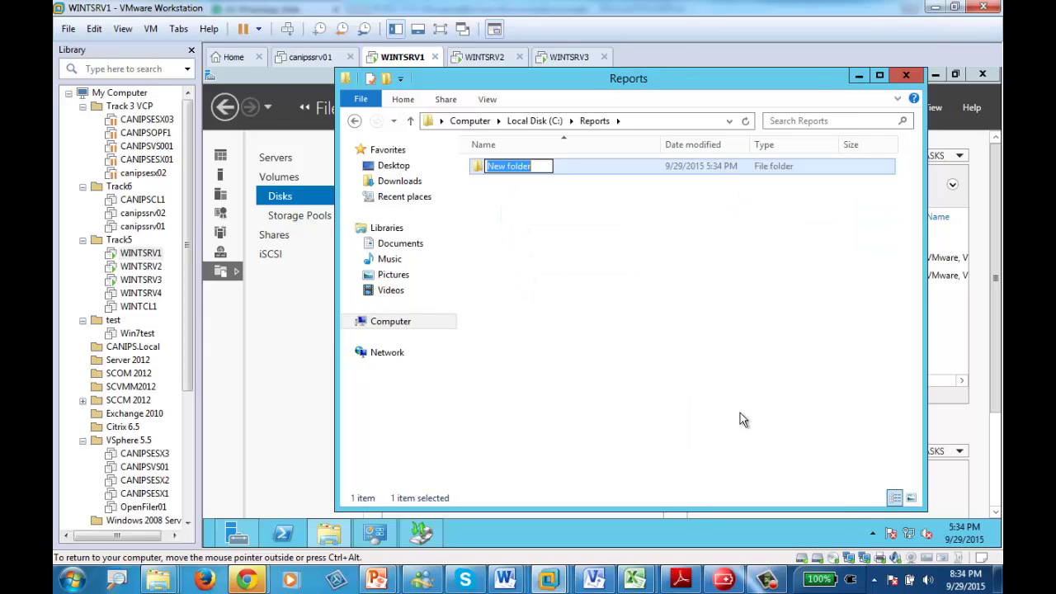
pyautogui.click(554, 278)
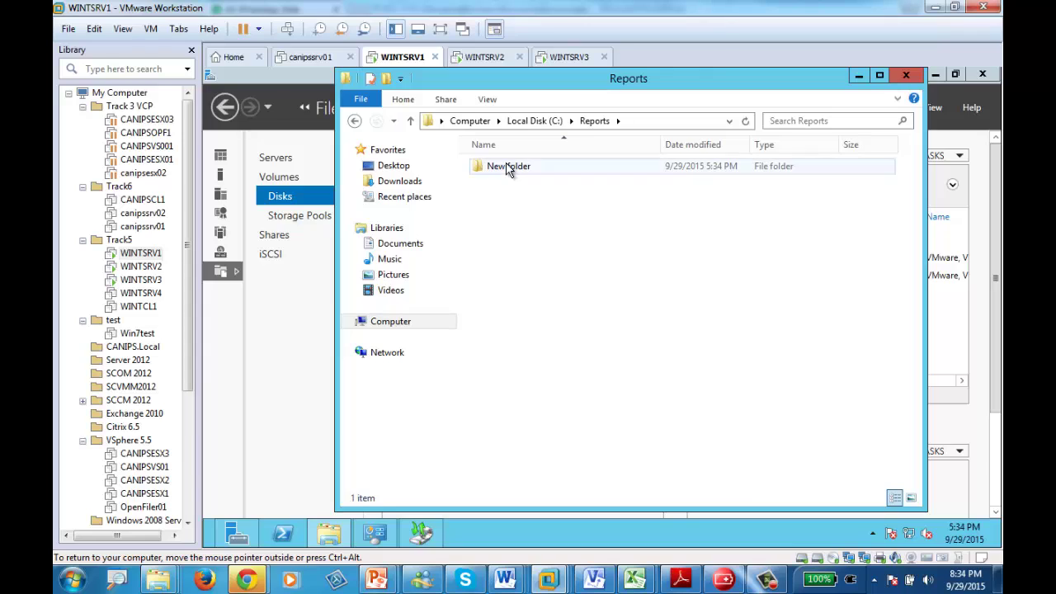
pyautogui.click(509, 168)
pyautogui.click(507, 165)
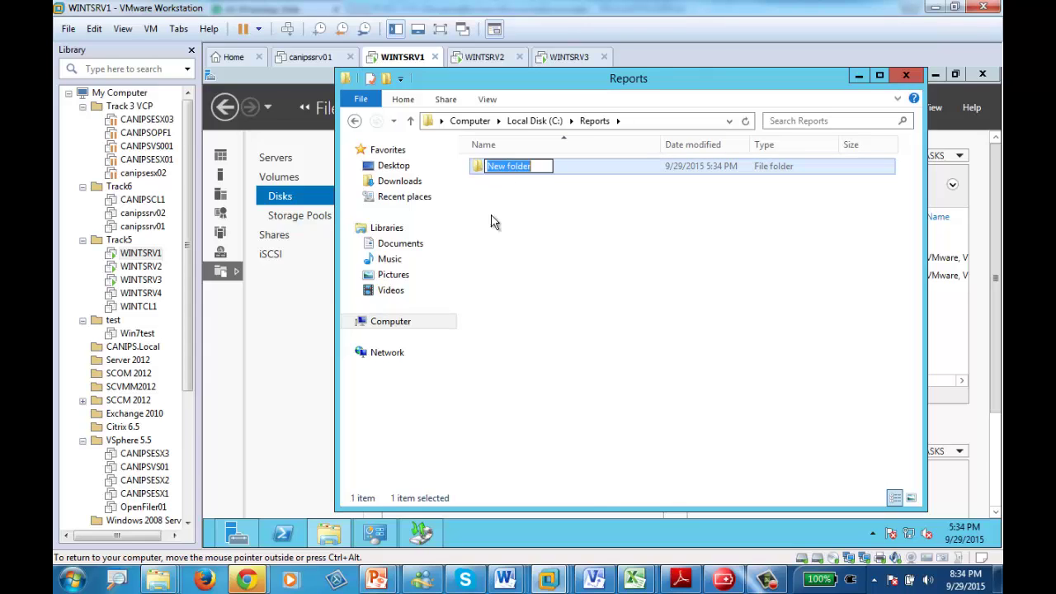
pyautogui.write('fin')
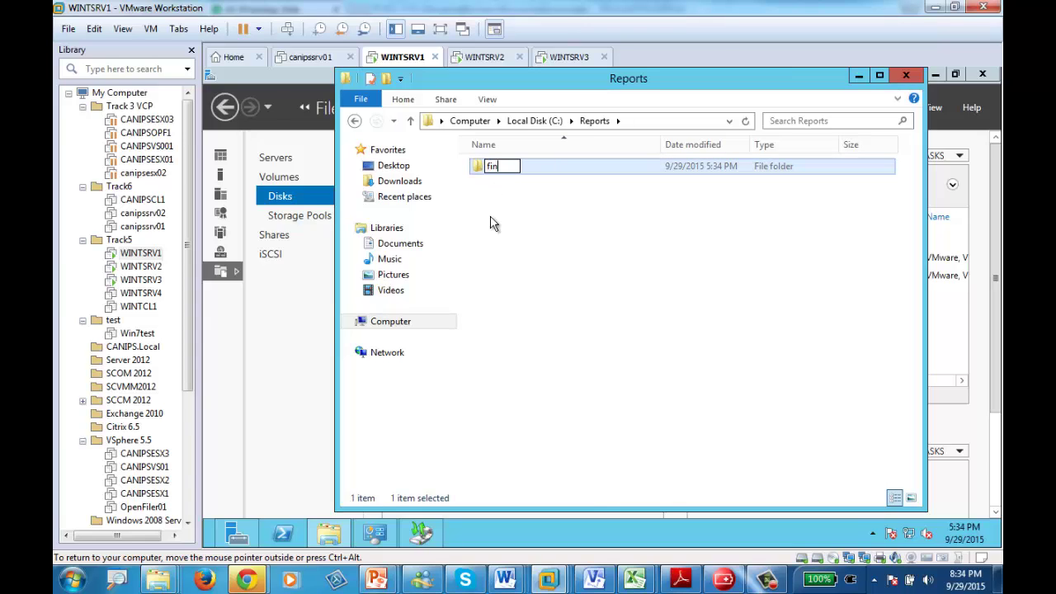
pyautogui.write('ance')
pyautogui.press('Return')
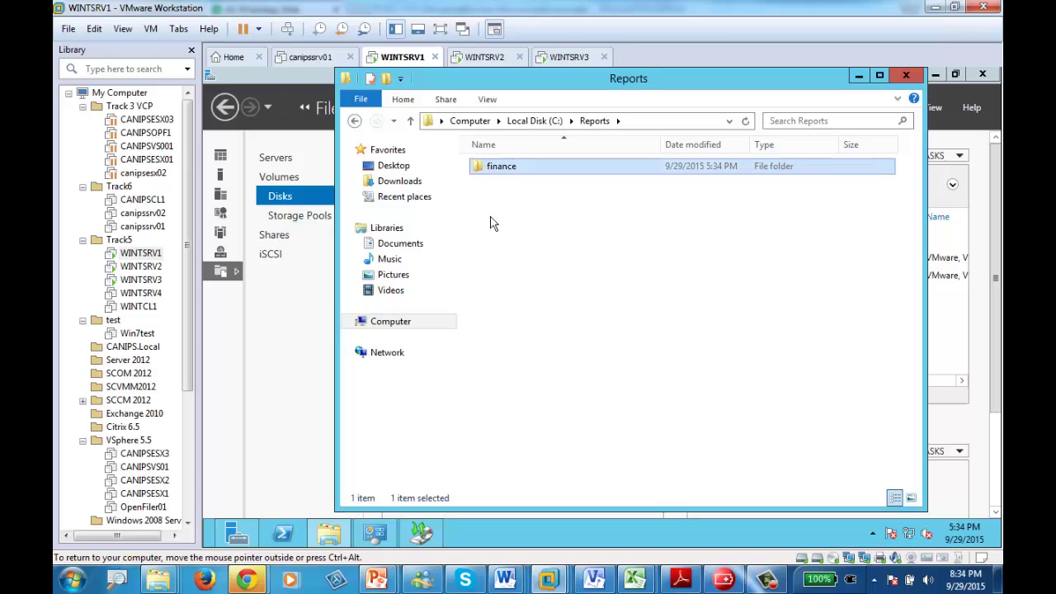
# - Create test.rtf in Reports, write 'this is a test file' in WordPad and save it
pyautogui.rightClick(490, 209)
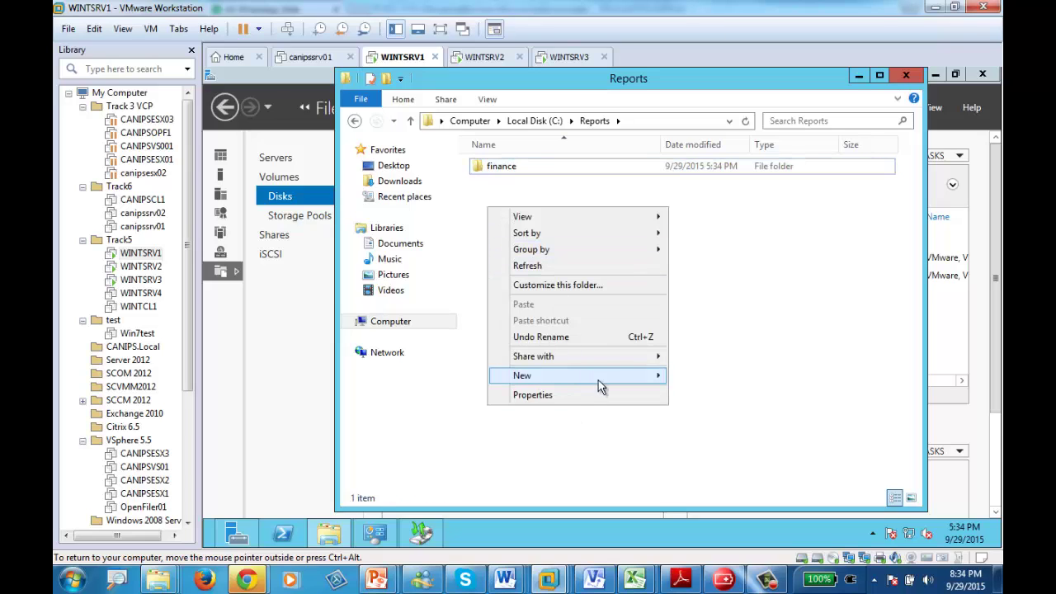
pyautogui.moveTo(600, 378)
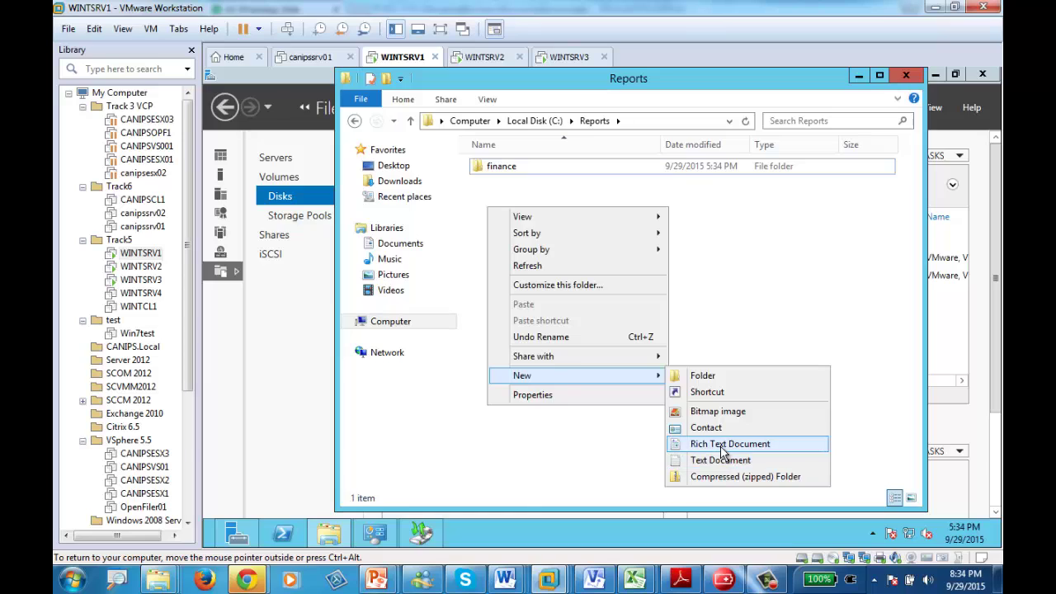
pyautogui.click(702, 443)
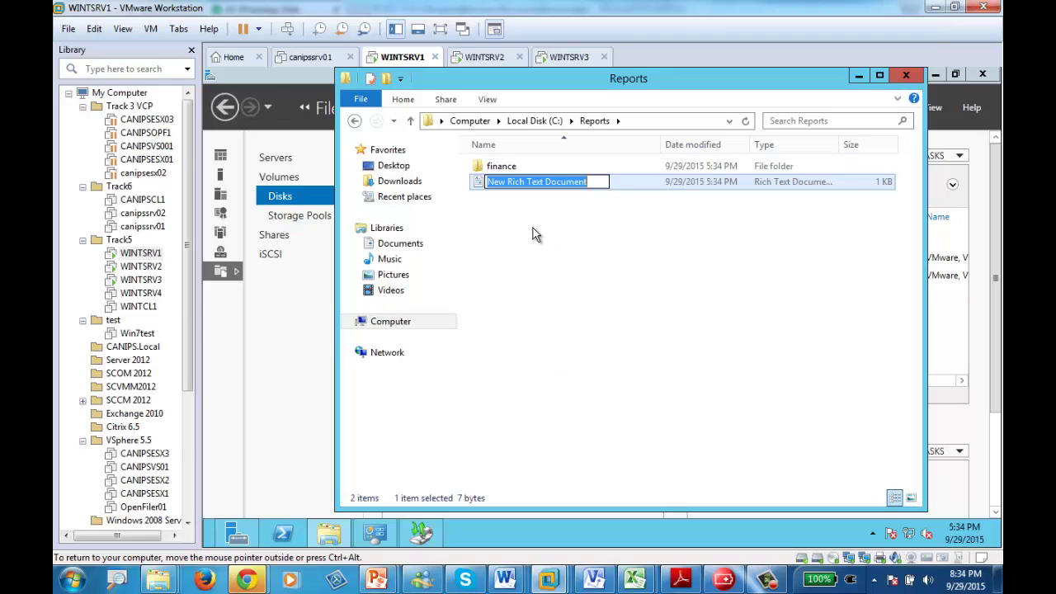
pyautogui.write('test')
pyautogui.press('Return')
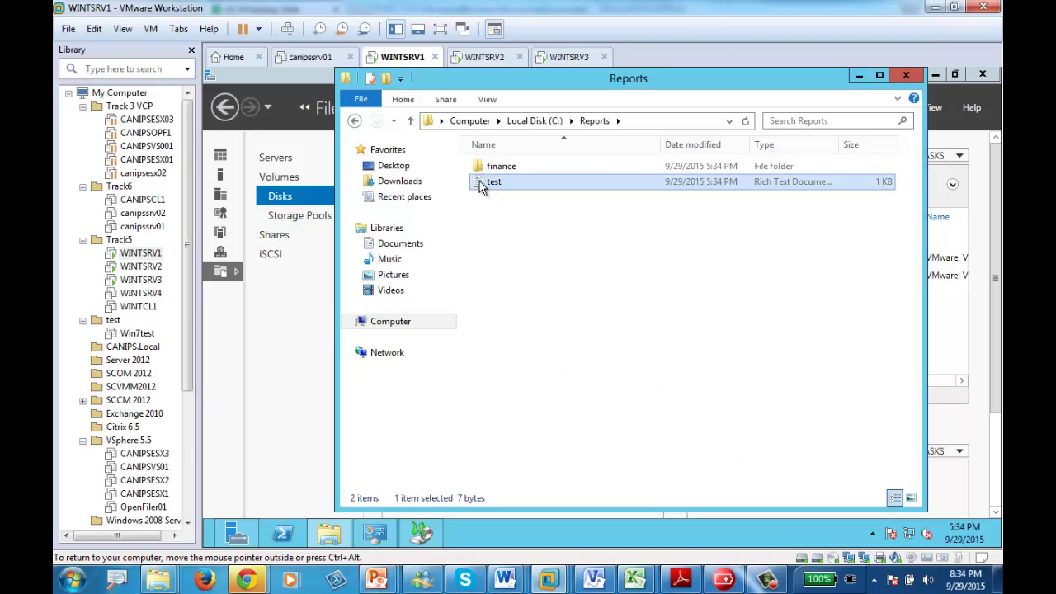
pyautogui.doubleClick(492, 182)
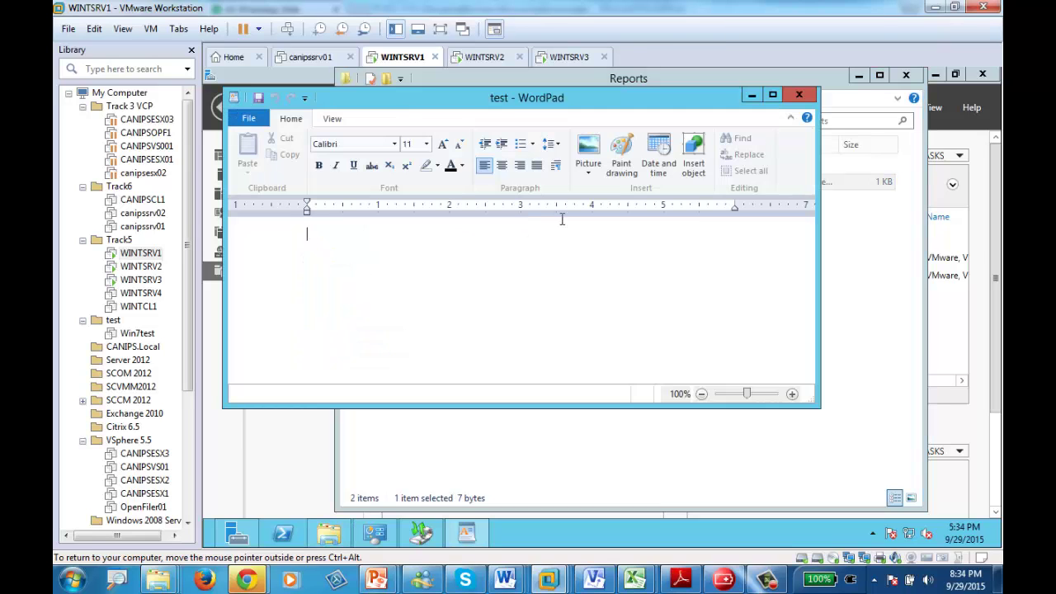
pyautogui.write('this')
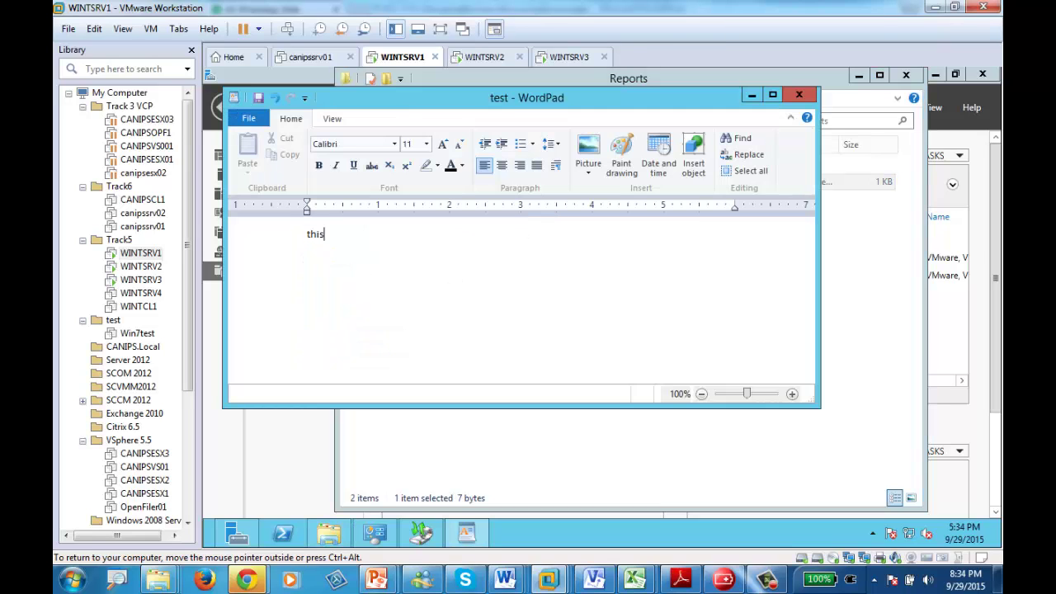
pyautogui.write(' is a test file')
pyautogui.click(798, 94)
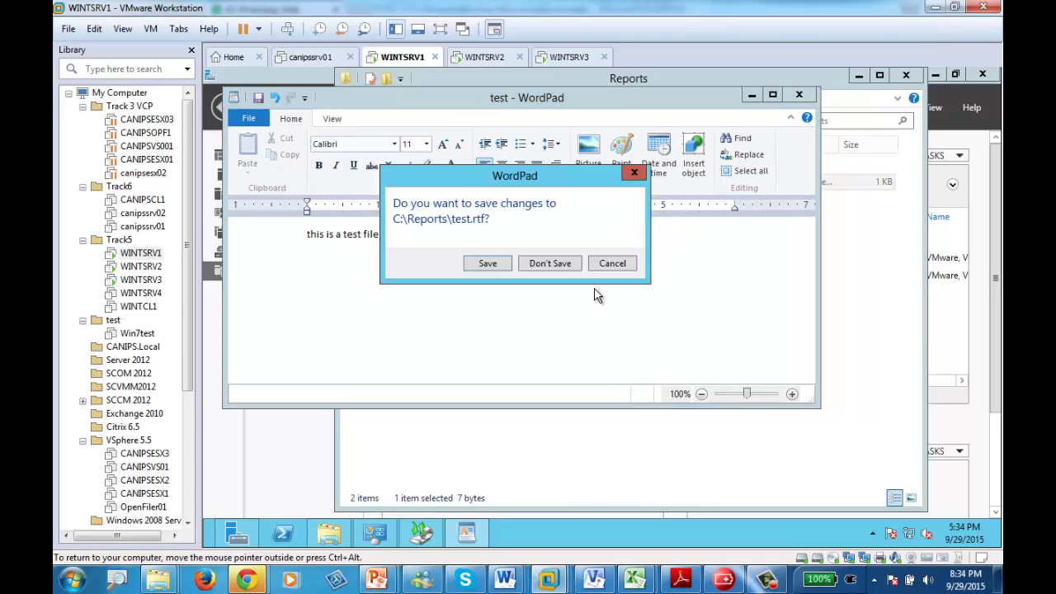
pyautogui.click(485, 263)
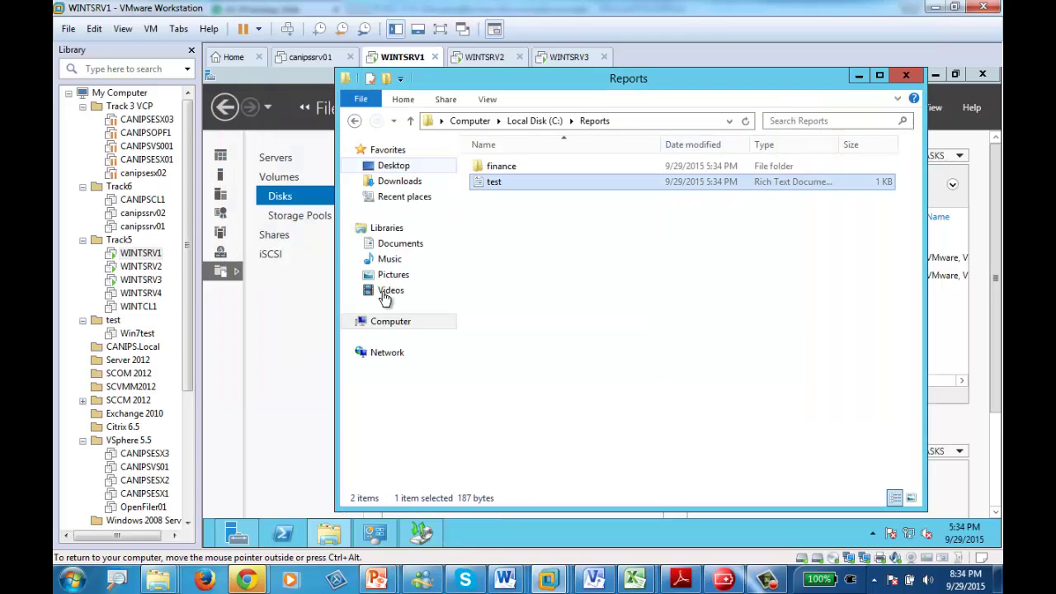
# - Open Local Disk (C:) from the Computer view
pyautogui.click(379, 322)
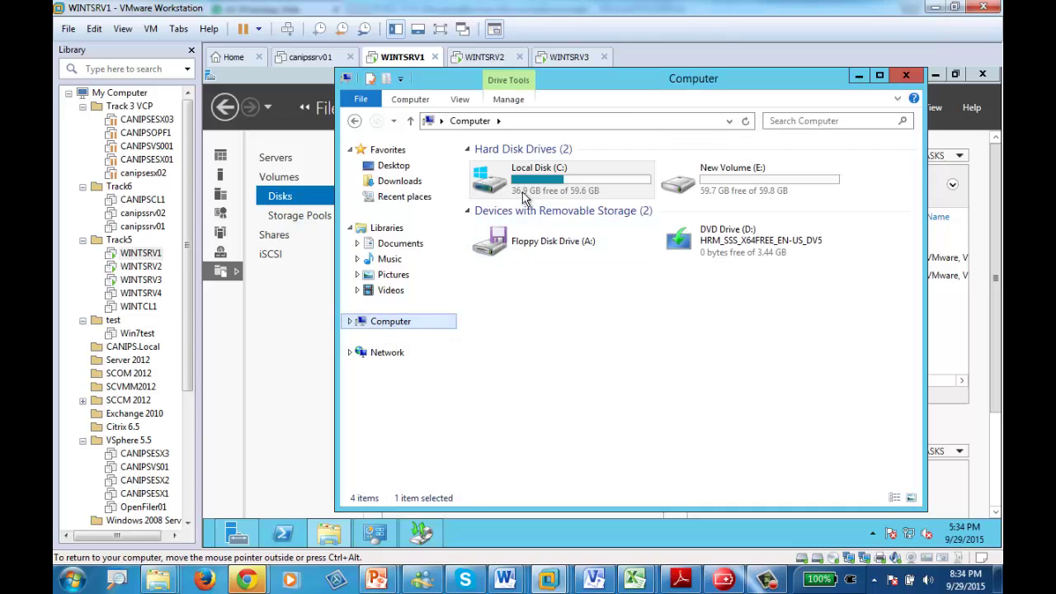
pyautogui.click(528, 188)
pyautogui.doubleClick(531, 188)
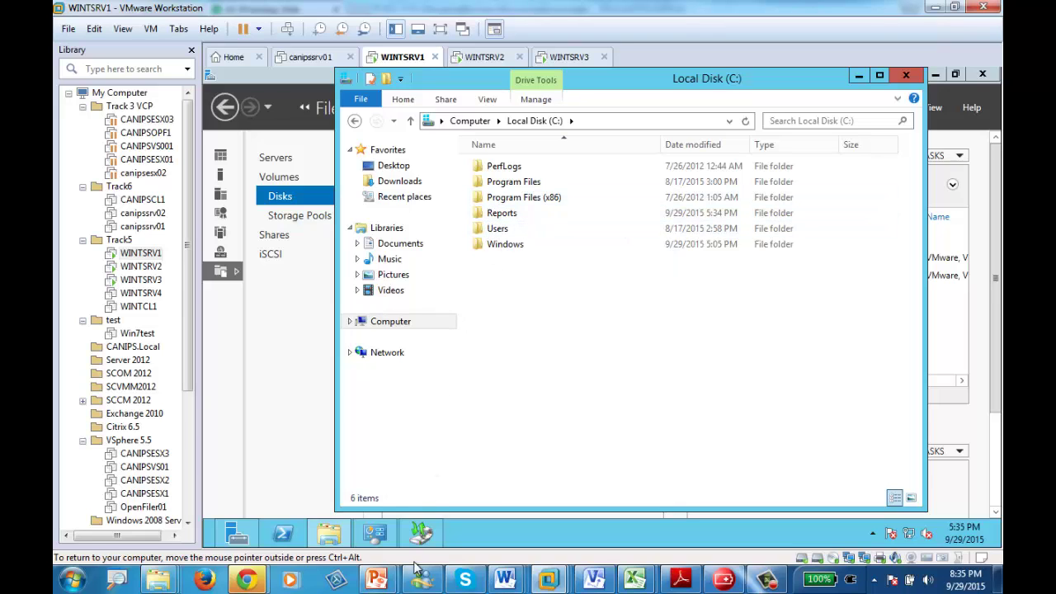
# - In Windows Server Backup, start Backup Once with different options and a Custom configuration
pyautogui.click(421, 534)
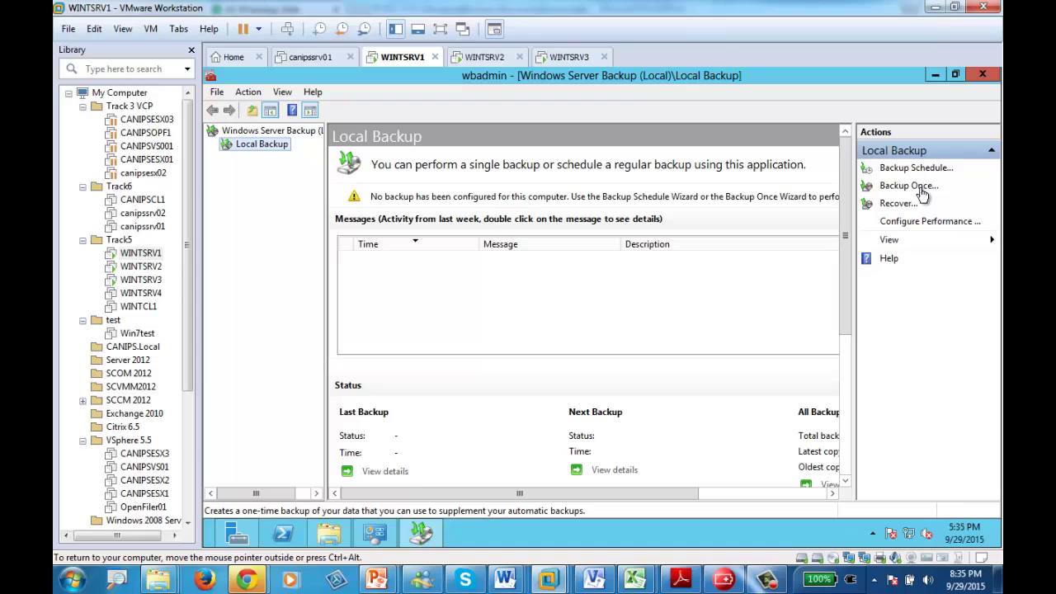
pyautogui.click(916, 186)
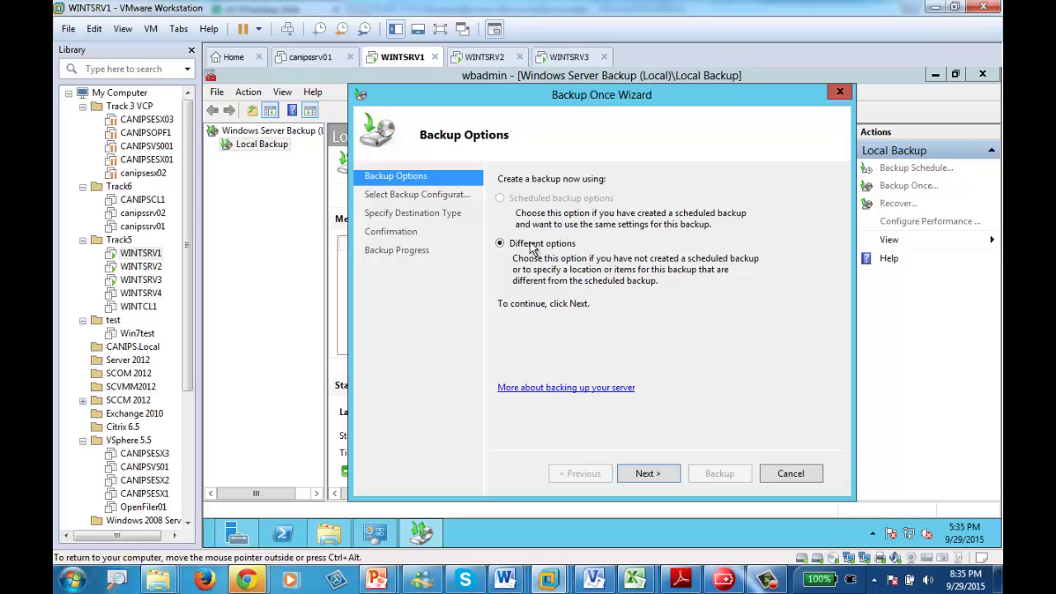
pyautogui.click(648, 474)
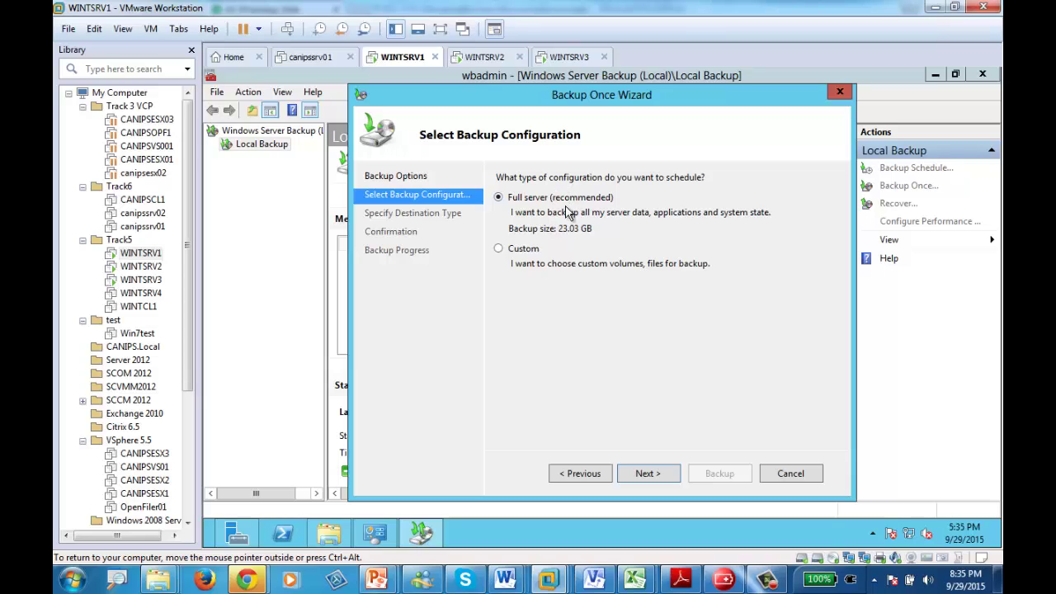
pyautogui.click(519, 256)
pyautogui.click(648, 474)
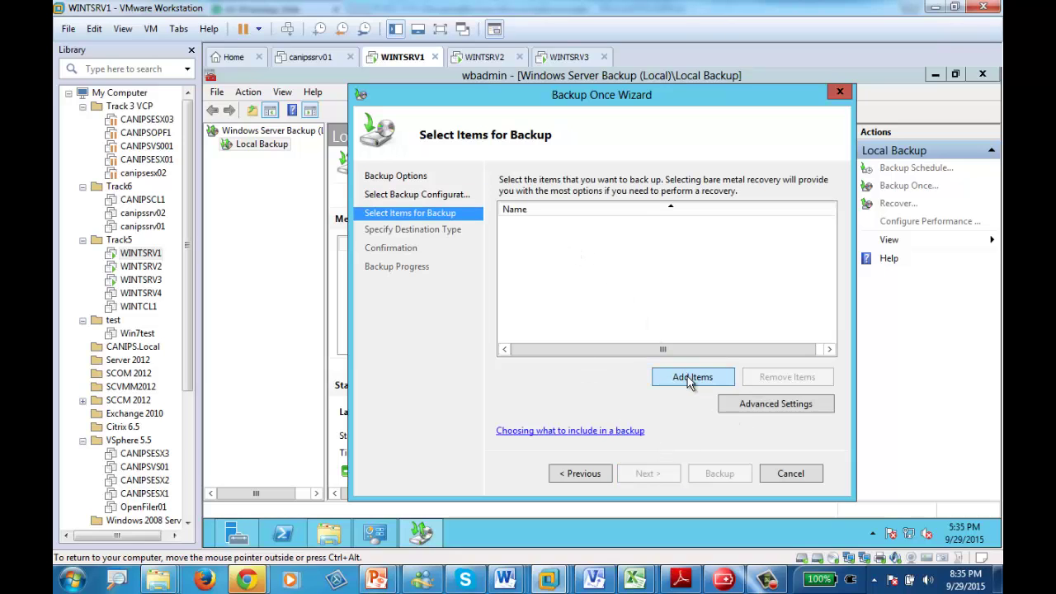
# - Add the C:\Reports folder as the only item to back up
pyautogui.click(690, 377)
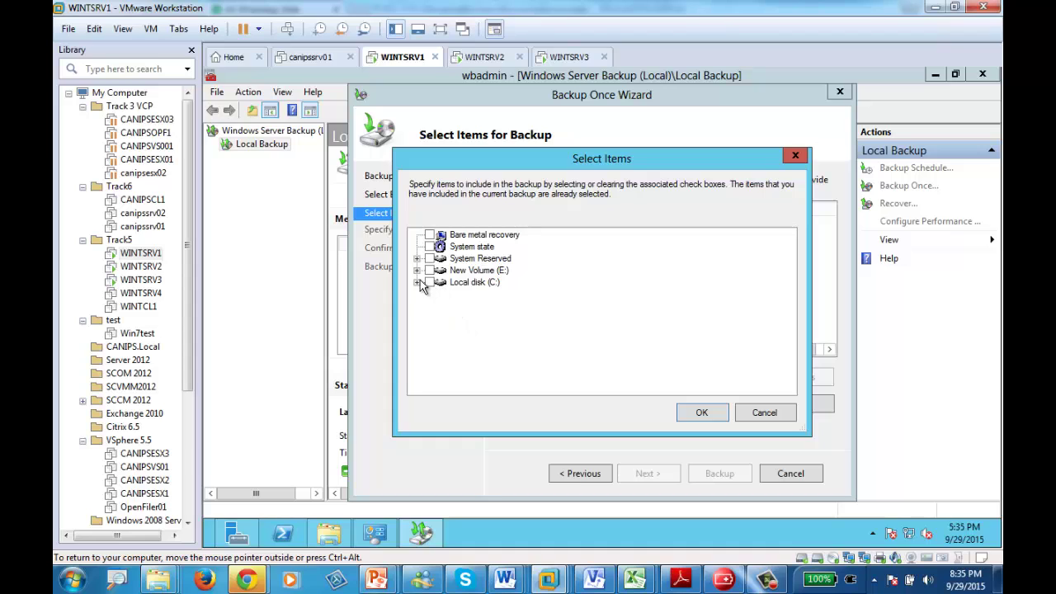
pyautogui.click(416, 282)
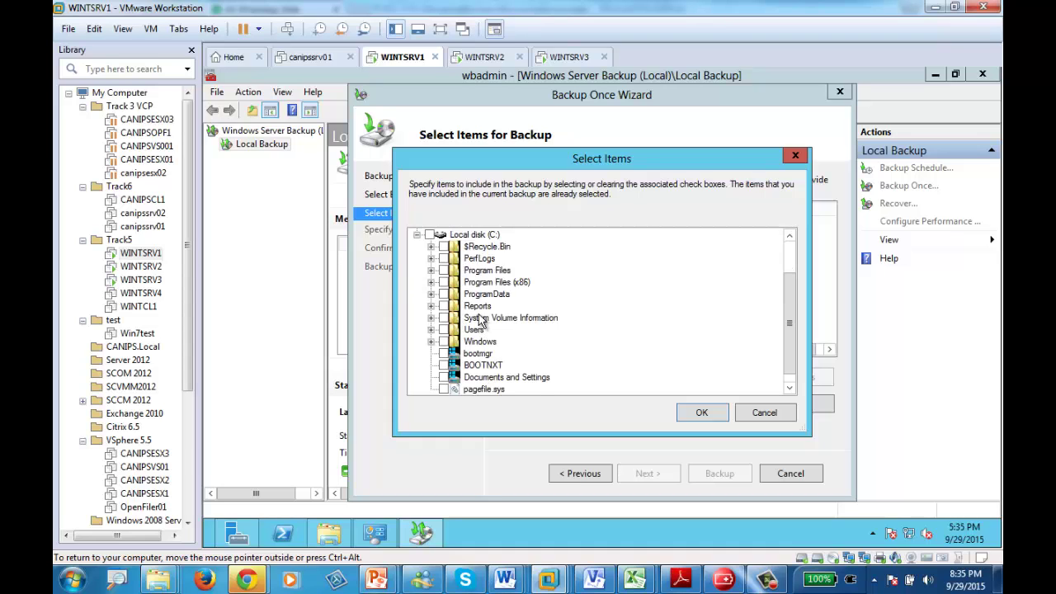
pyautogui.click(478, 306)
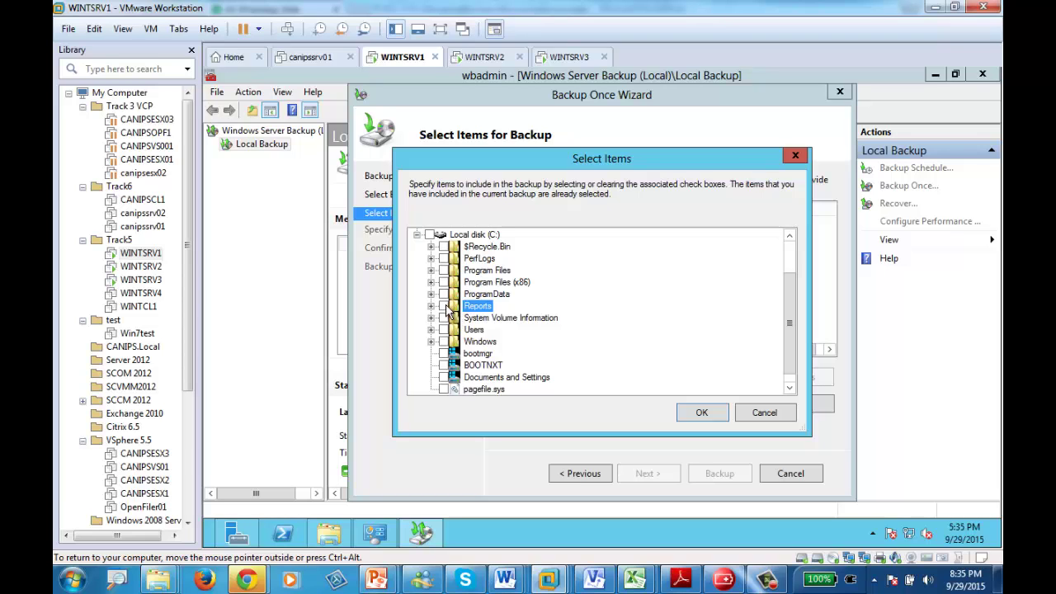
pyautogui.click(699, 413)
# - Choose local drives with New Volume (E:) as the backup destination and continue to Confirmation
pyautogui.click(649, 473)
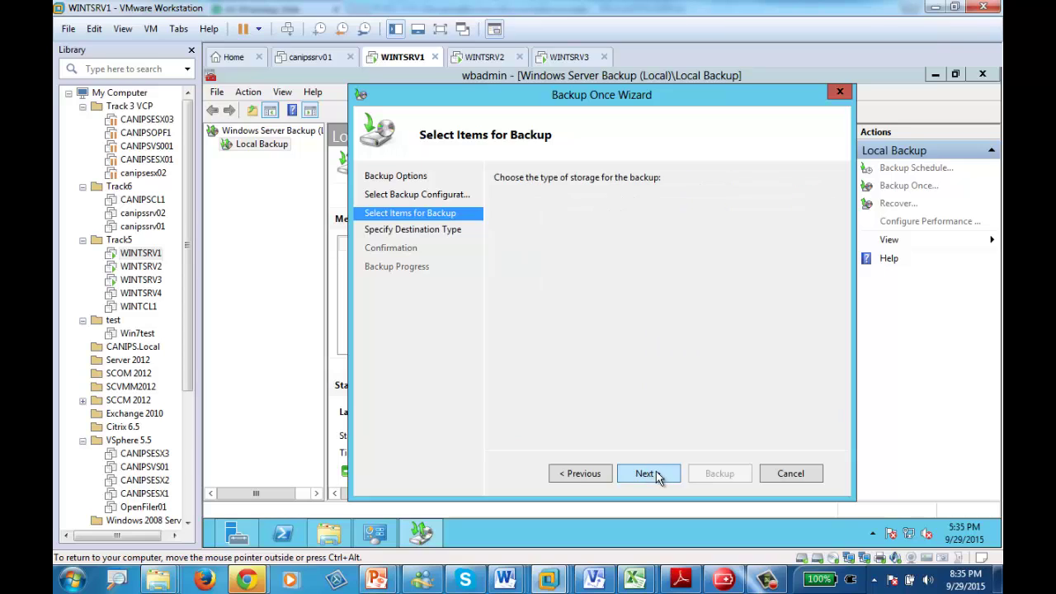
pyautogui.click(650, 474)
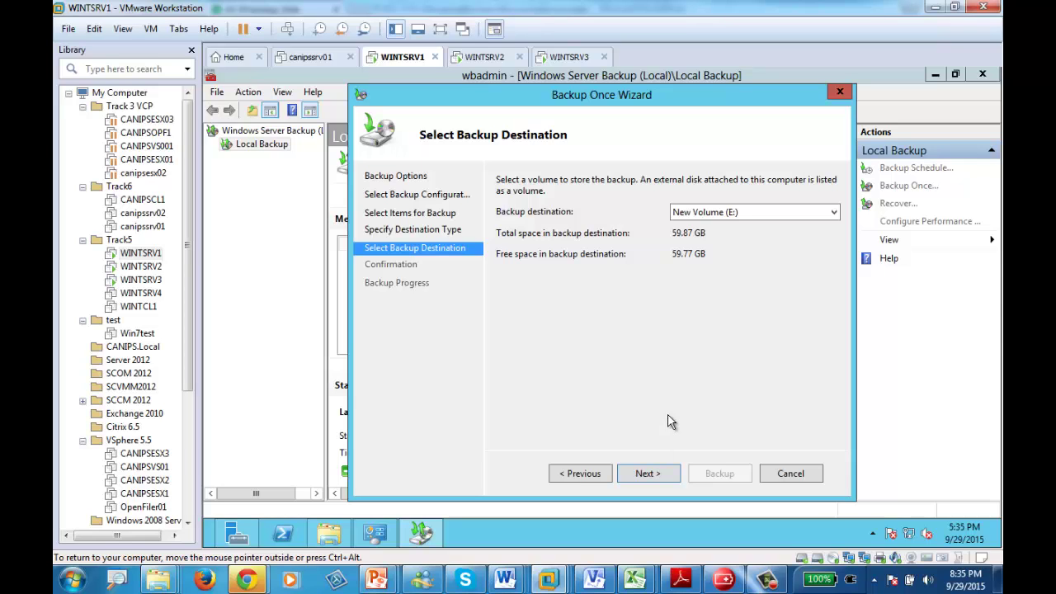
pyautogui.click(760, 212)
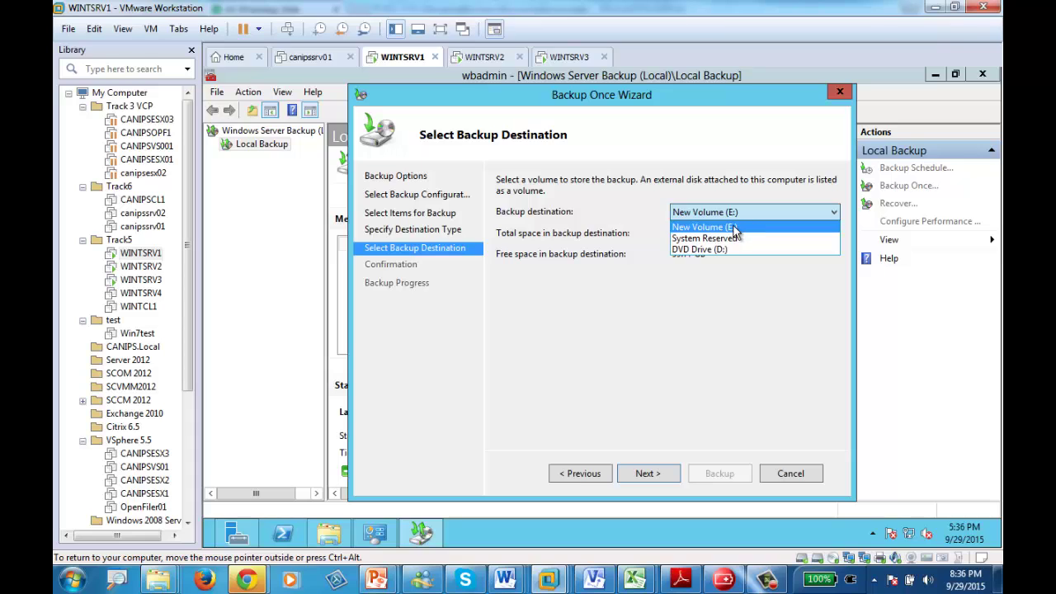
pyautogui.click(734, 228)
pyautogui.click(639, 475)
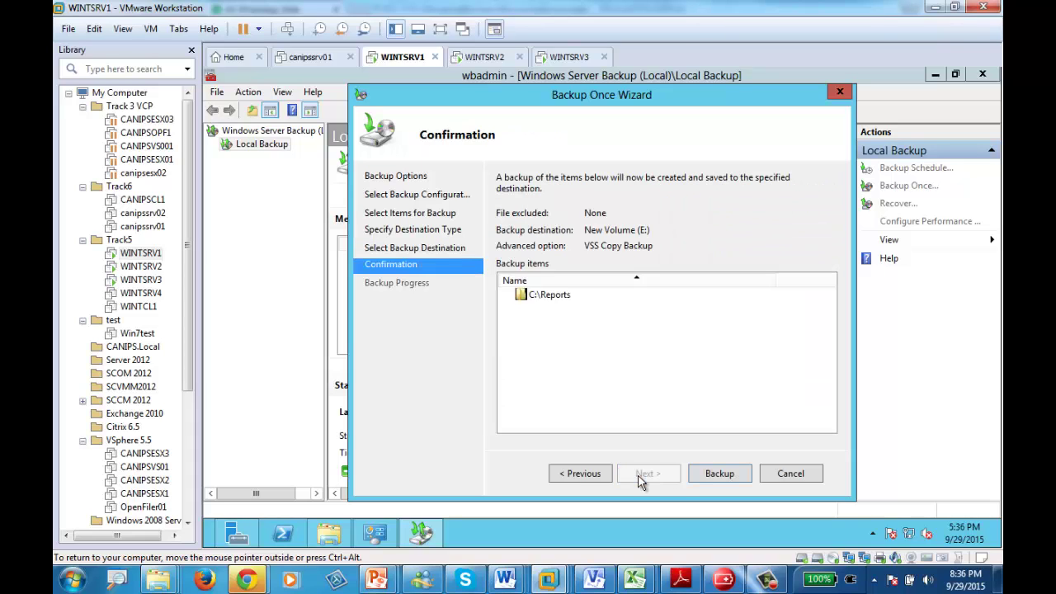
# - Run the C:\Reports backup to E:, then close the wizard once it shows Completed
pyautogui.click(718, 475)
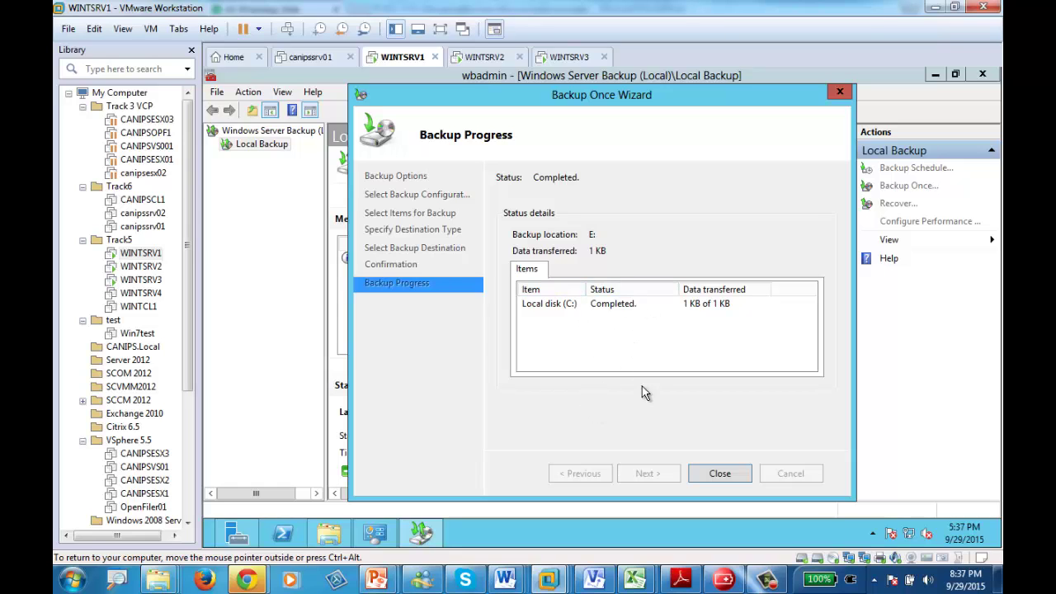
pyautogui.click(719, 473)
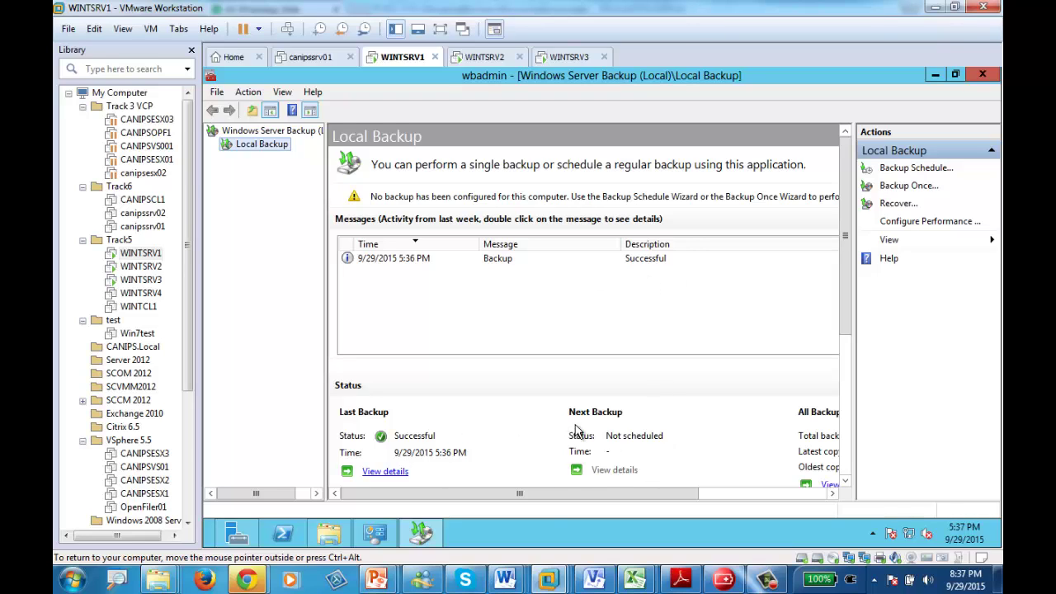
pyautogui.click(322, 538)
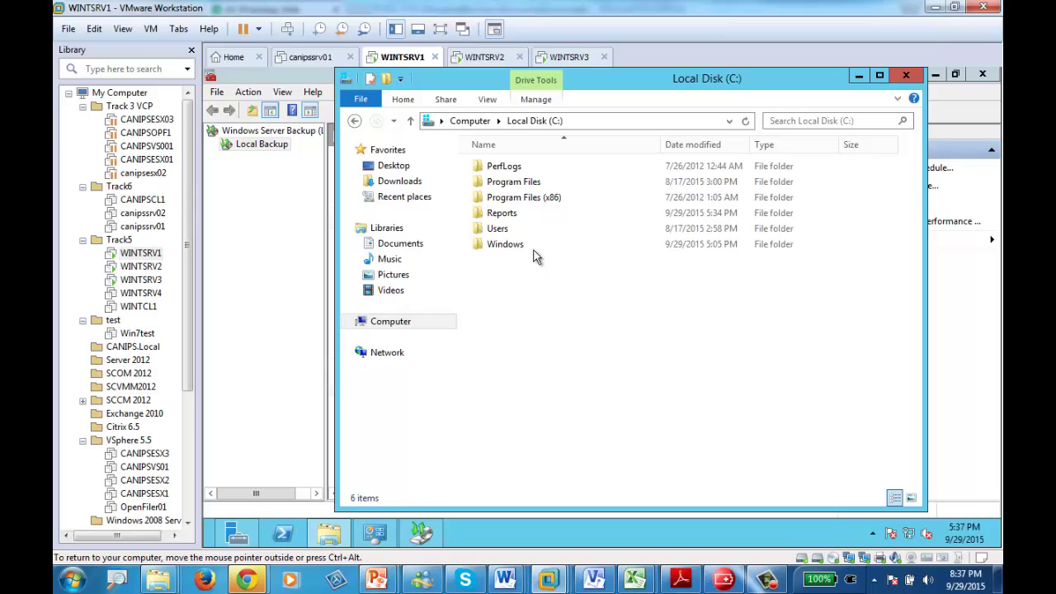
pyautogui.click(386, 326)
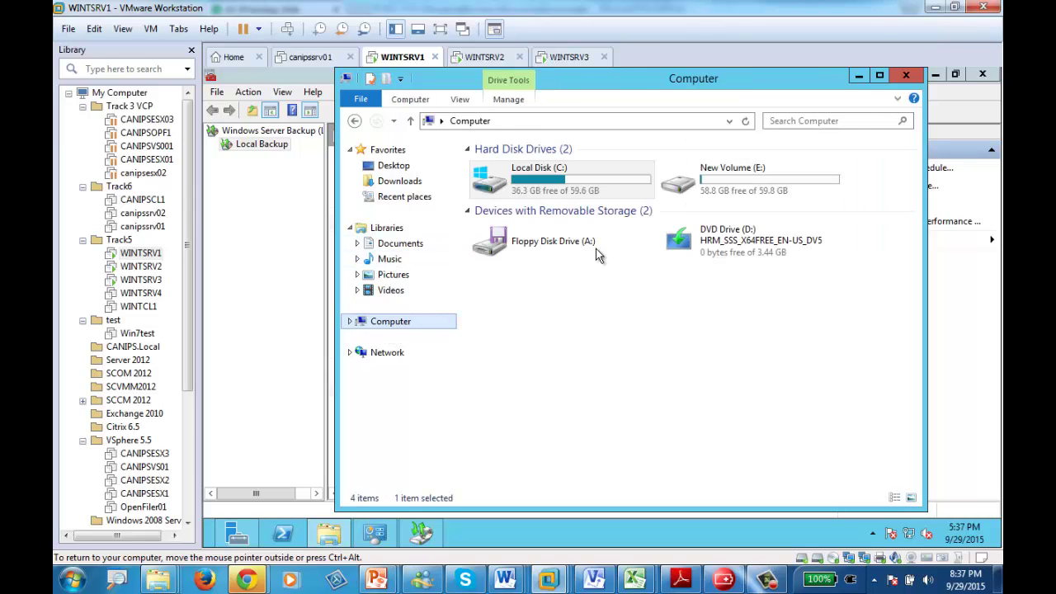
pyautogui.doubleClick(701, 180)
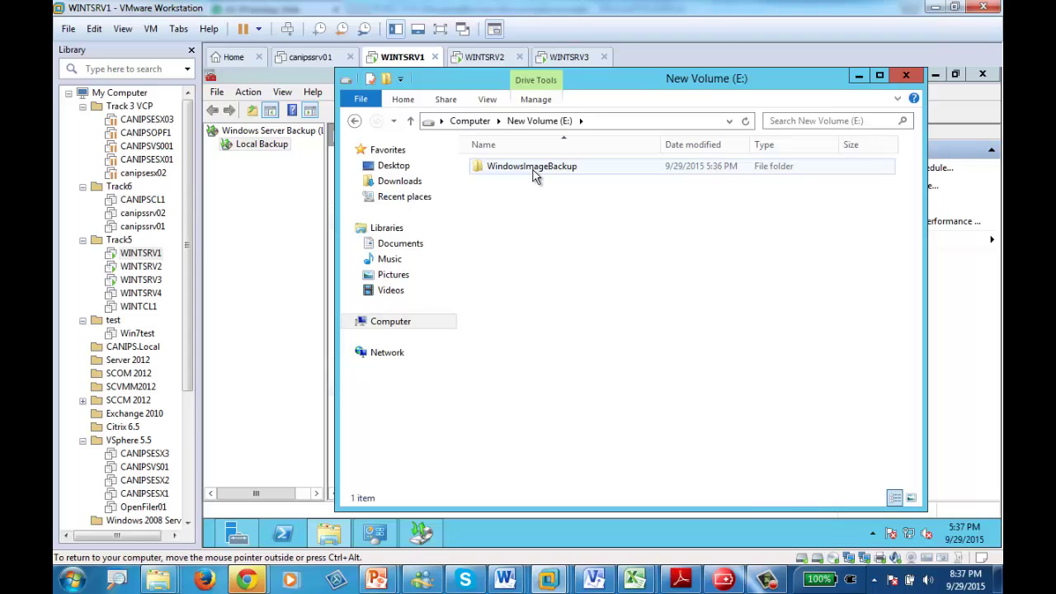
pyautogui.doubleClick(533, 170)
pyautogui.click(529, 169)
pyautogui.doubleClick(528, 167)
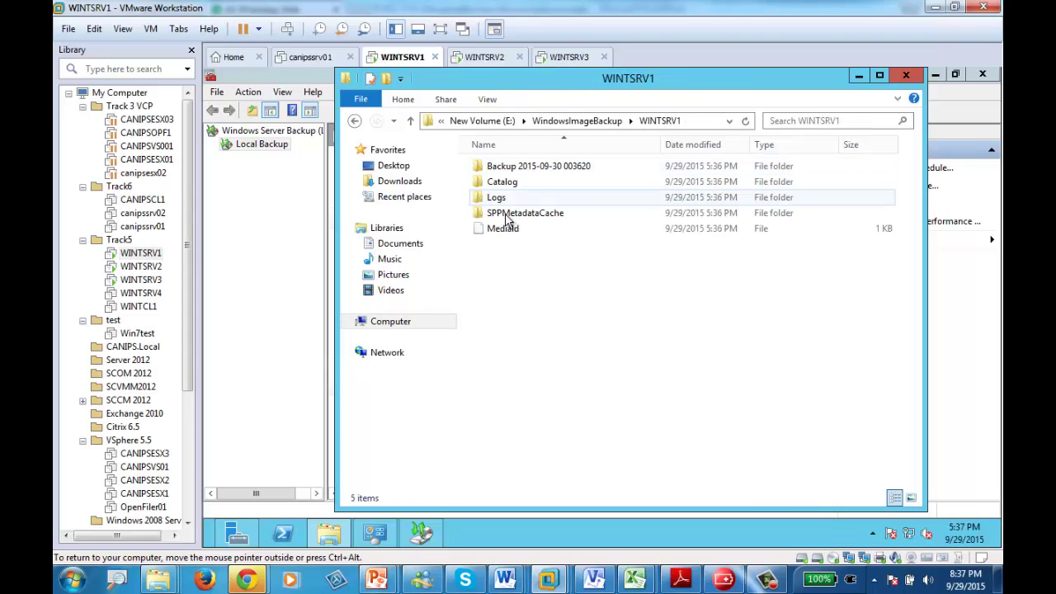
pyautogui.doubleClick(525, 167)
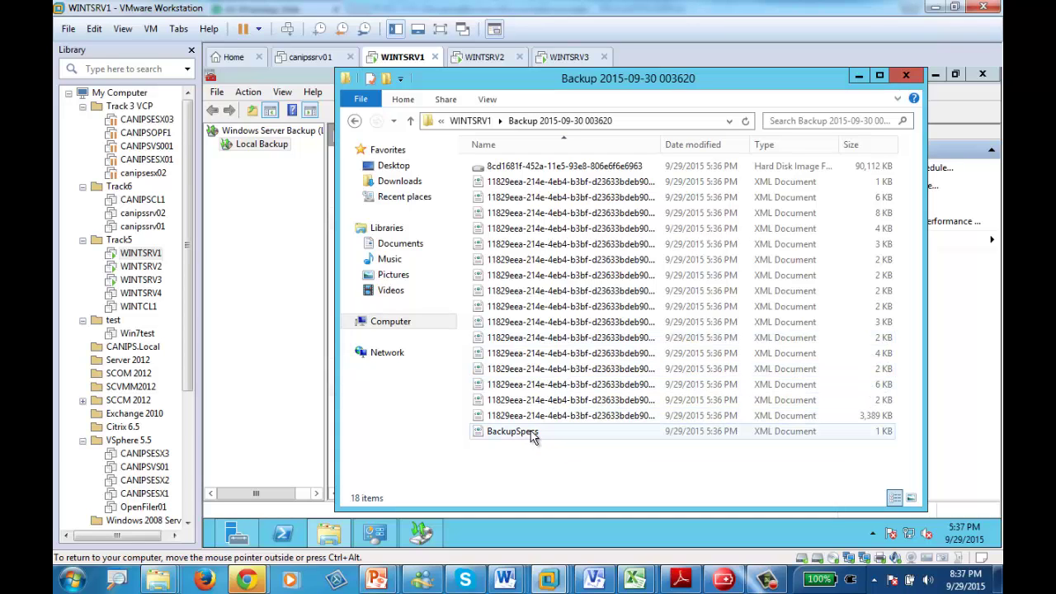
pyautogui.click(456, 122)
pyautogui.click(467, 121)
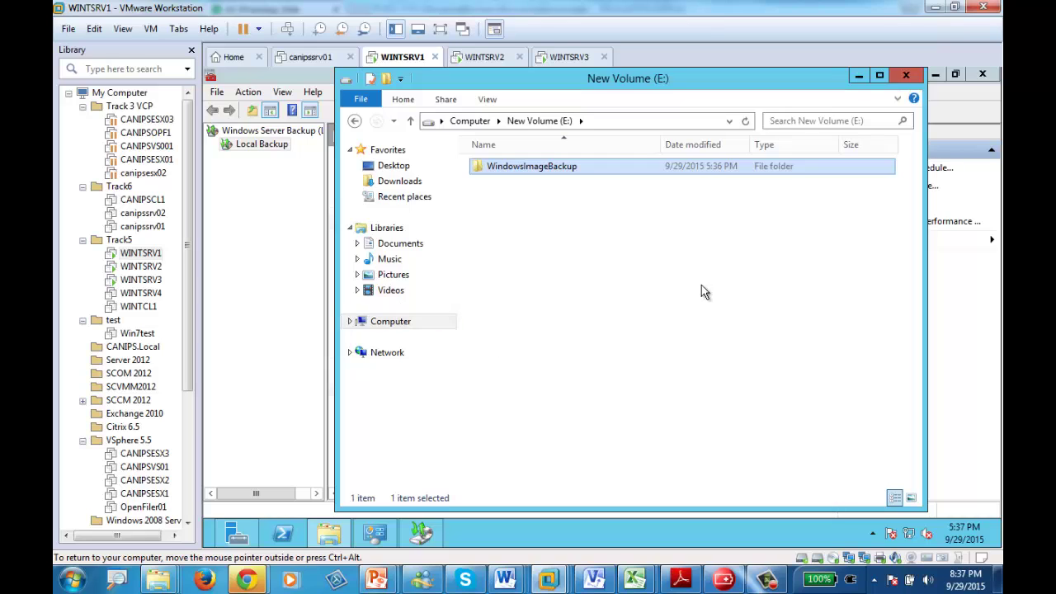
# - Permanently delete C:\Reports, then minimize File Explorer to bring Windows Server Backup forward
pyautogui.click(380, 321)
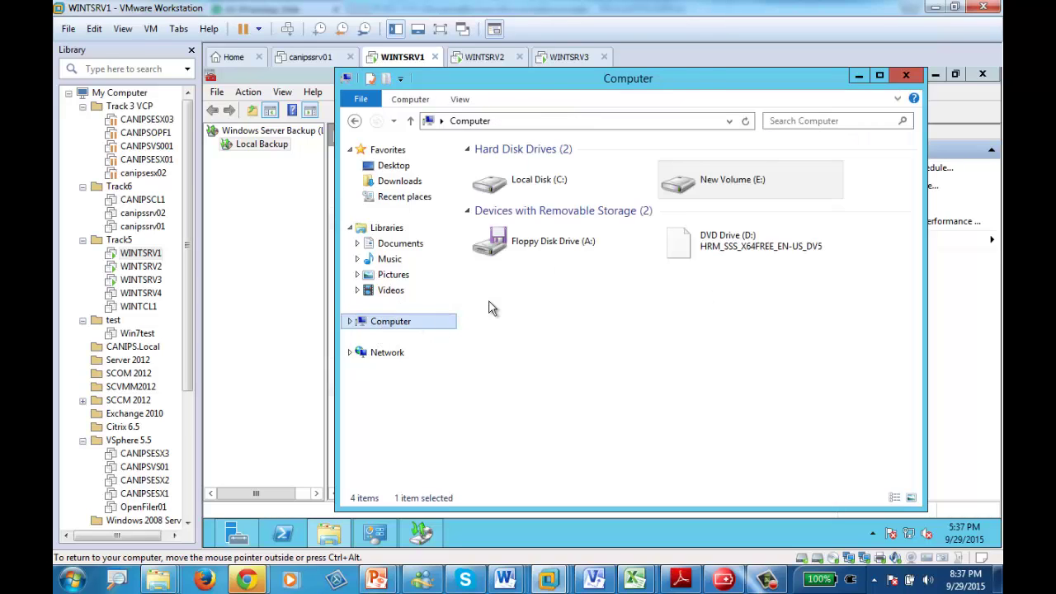
pyautogui.doubleClick(524, 177)
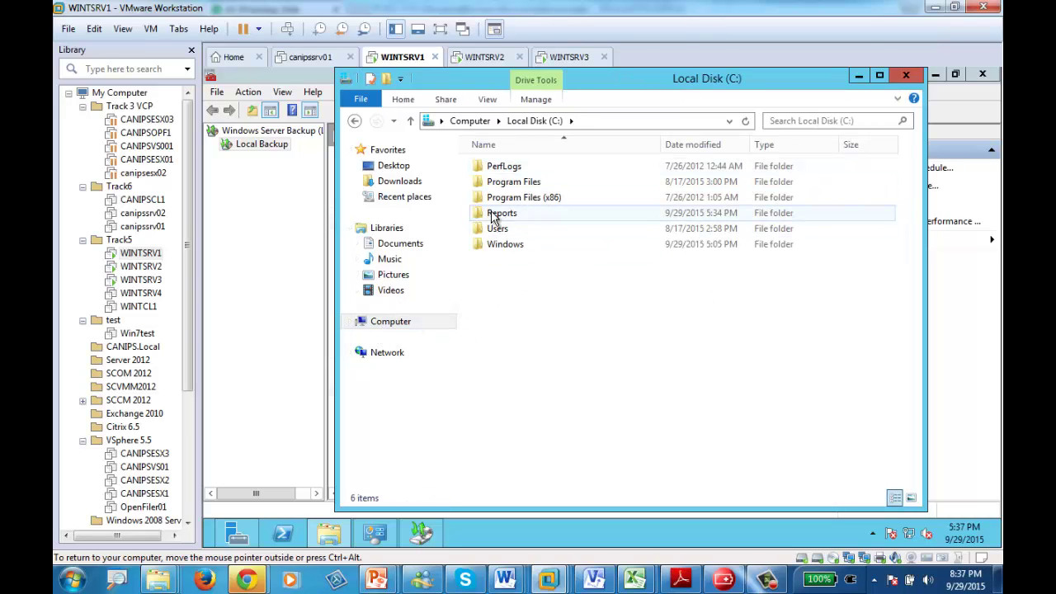
pyautogui.rightClick(493, 214)
pyautogui.click(532, 396)
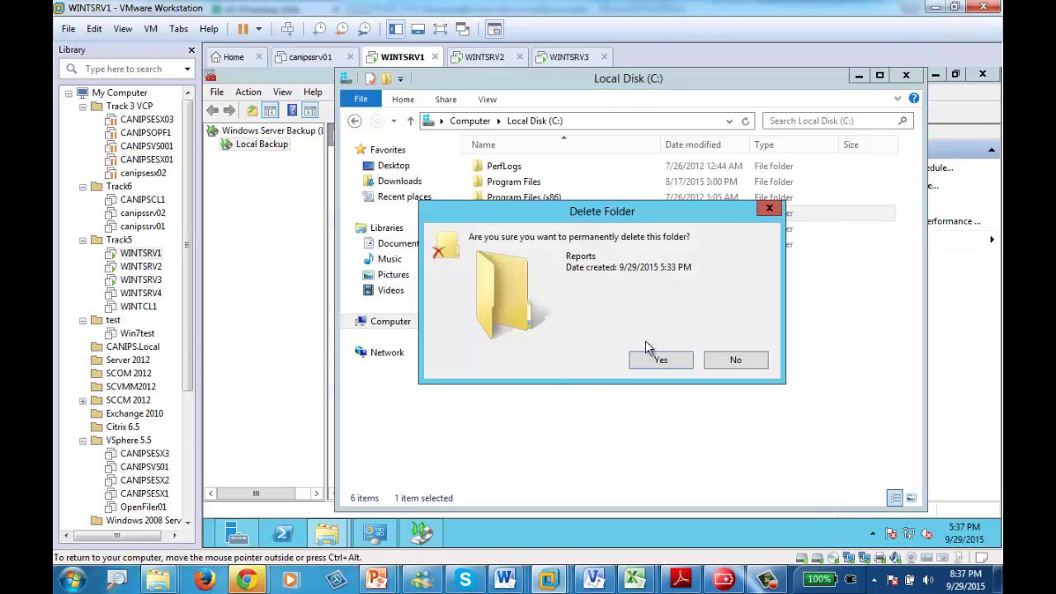
pyautogui.click(651, 360)
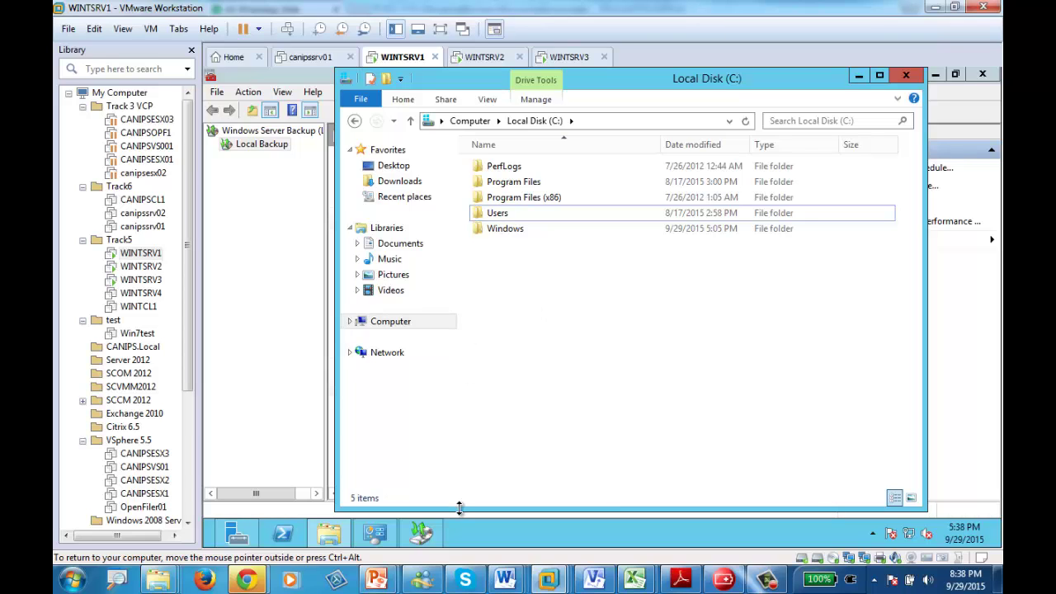
pyautogui.click(339, 541)
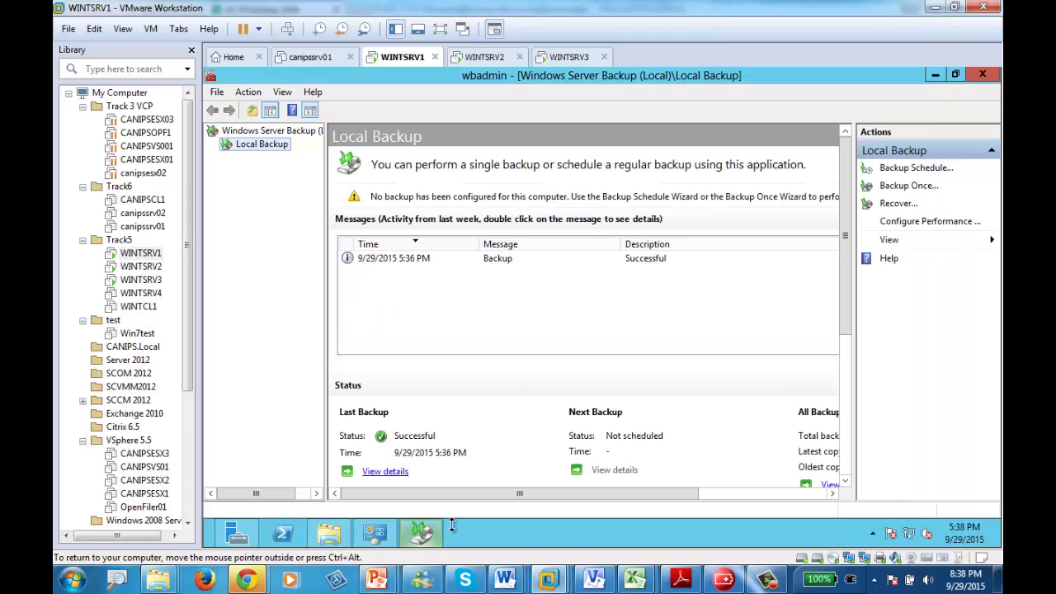
# - Select the 5:36 PM backup entry and launch Recover for This server (WINTSRV1)
pyautogui.click(370, 261)
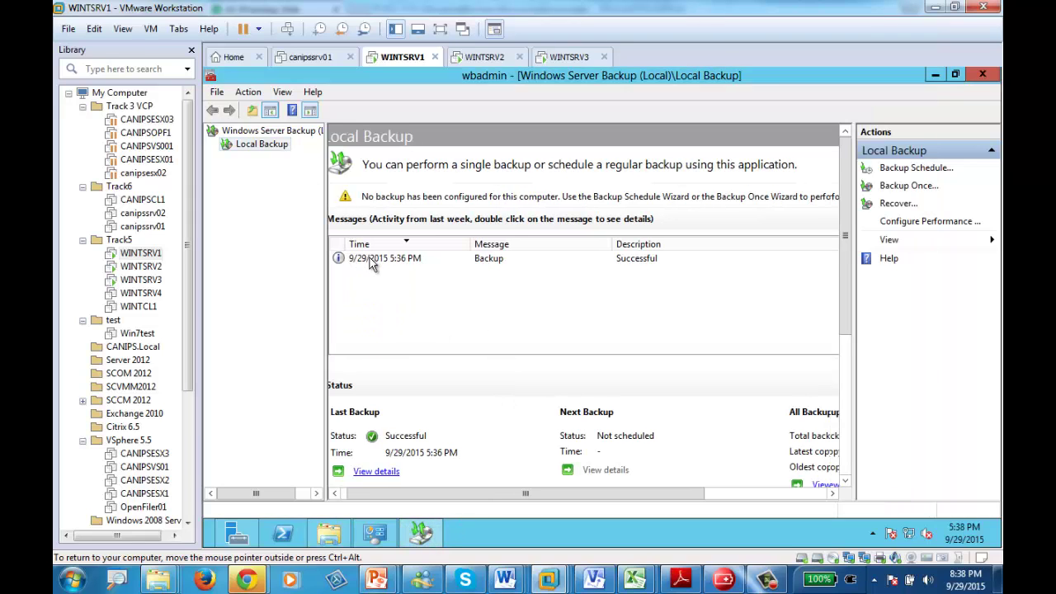
pyautogui.click(899, 205)
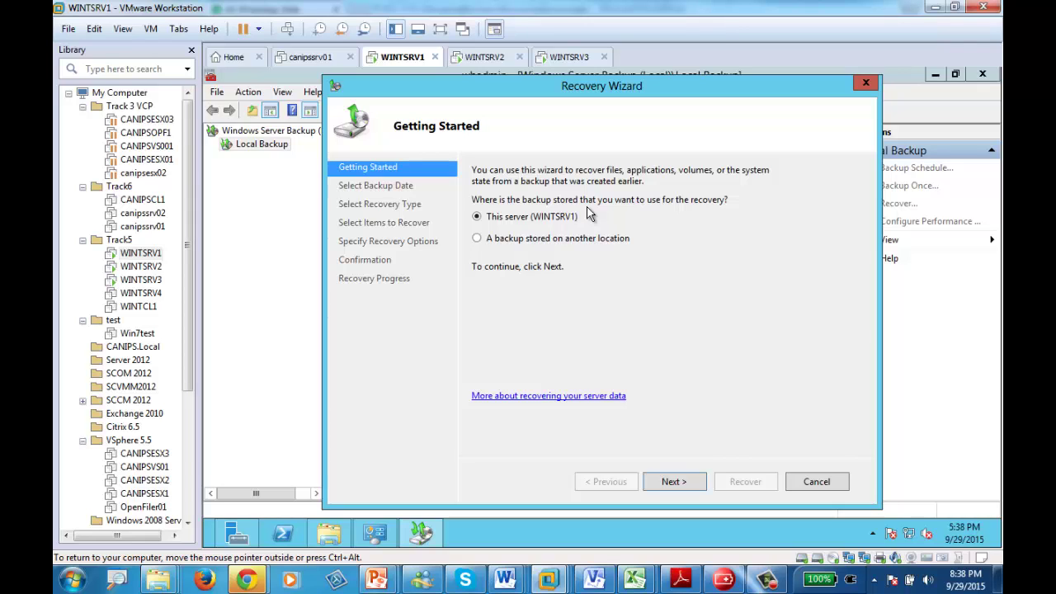
# - Pick the 9/29/2015 backup, Files and folders recovery, and select C:\Reports under WINTSRV1
pyautogui.click(675, 482)
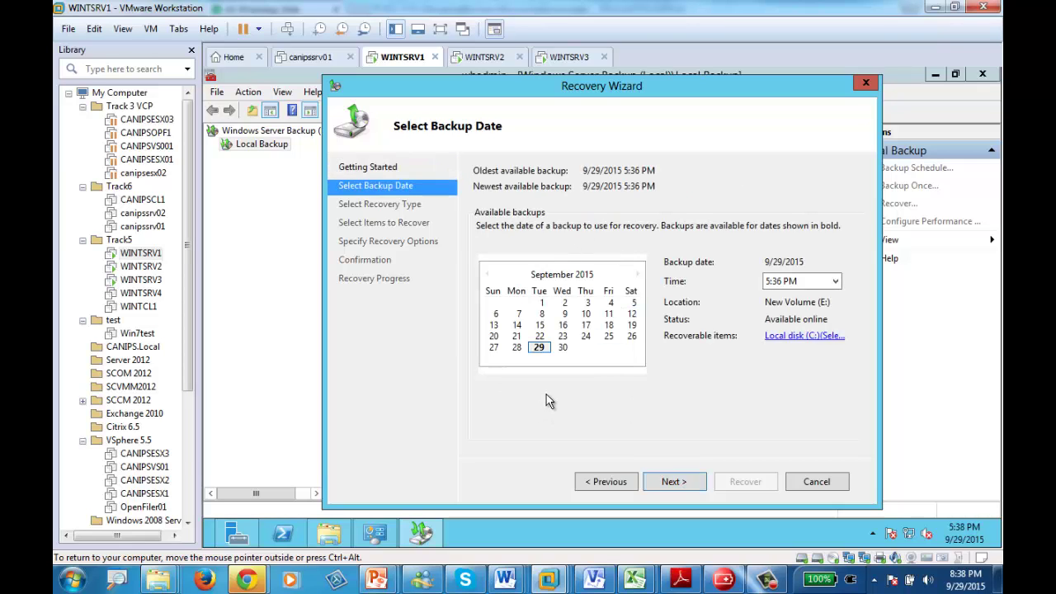
pyautogui.click(670, 485)
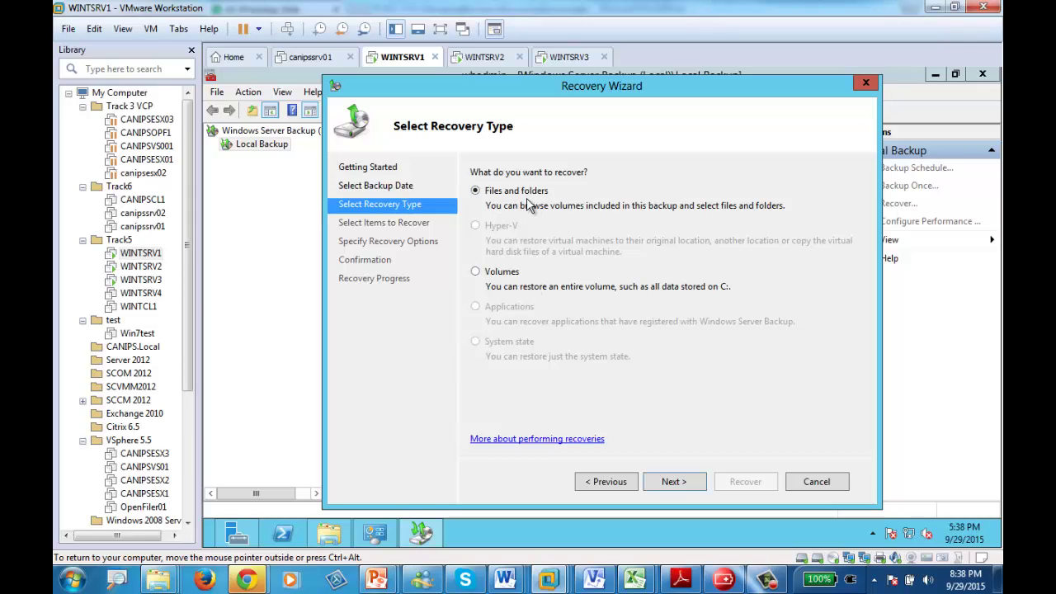
pyautogui.click(669, 481)
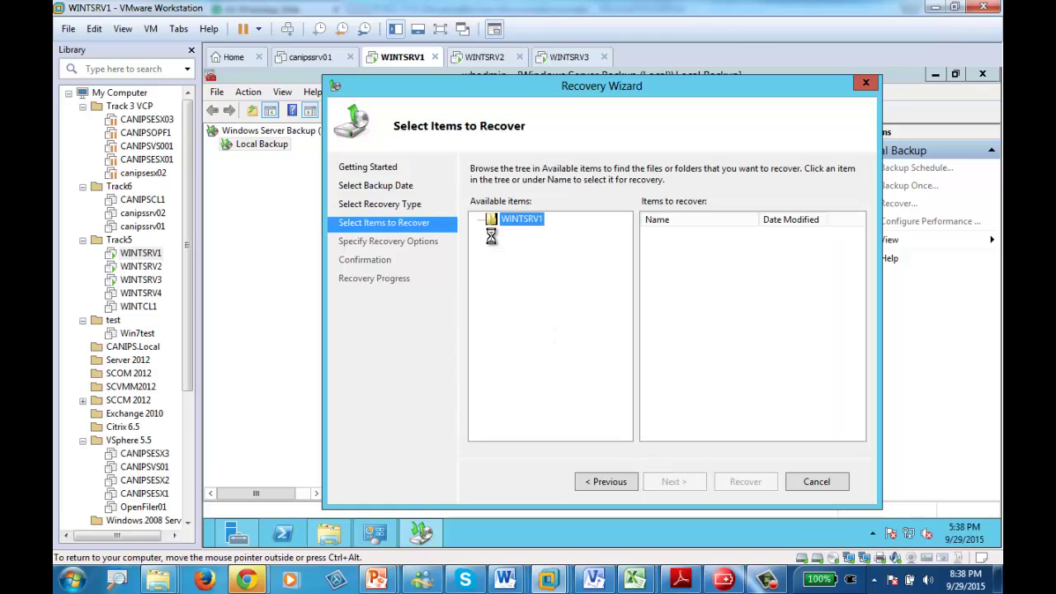
pyautogui.click(478, 219)
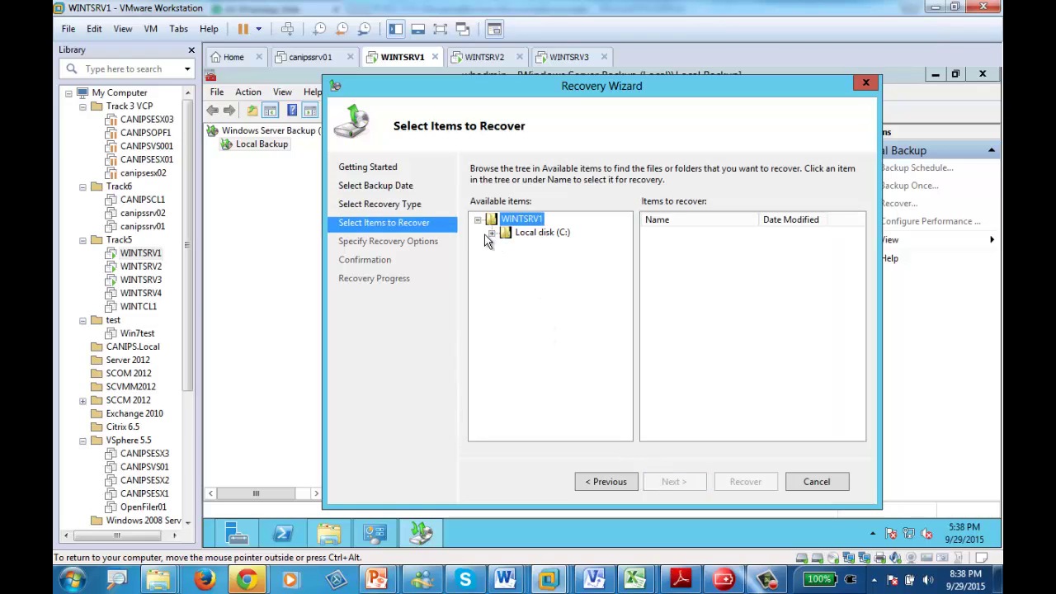
pyautogui.click(492, 232)
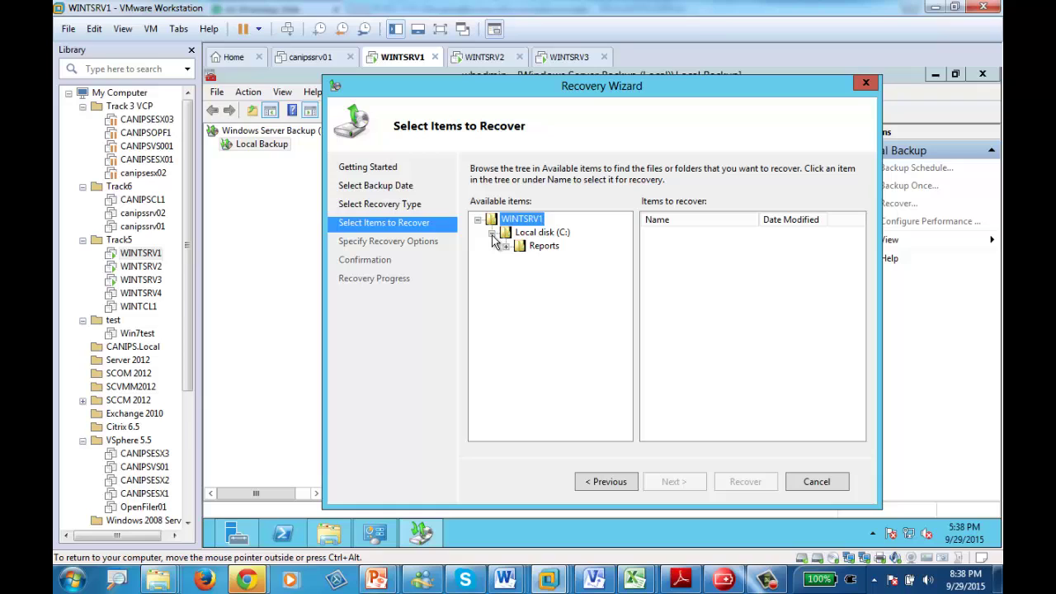
pyautogui.click(538, 246)
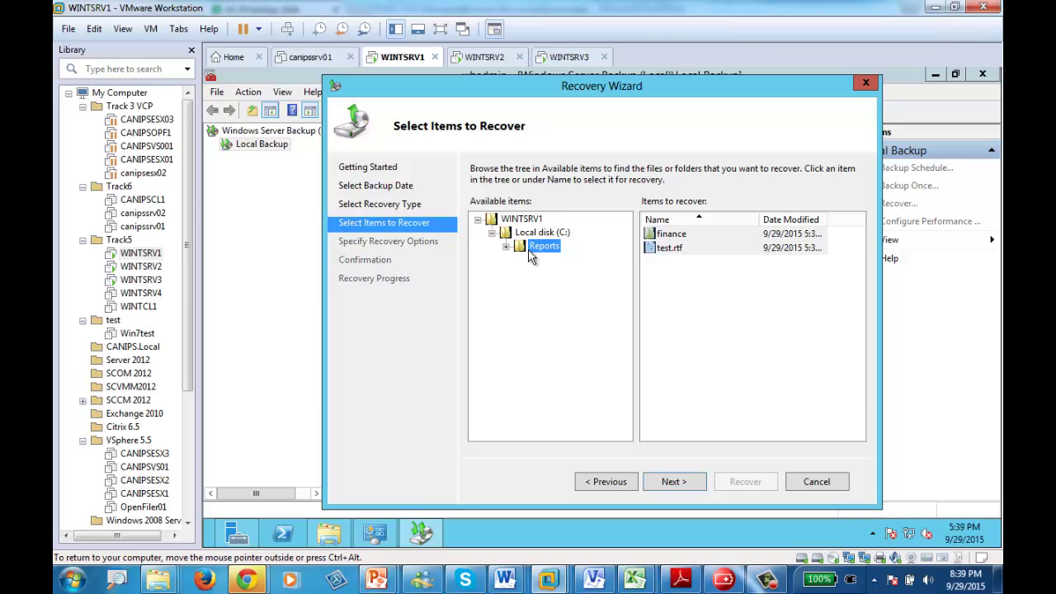
# - Recover finance and test.rtf to their original location, then close the completed wizard
pyautogui.click(687, 488)
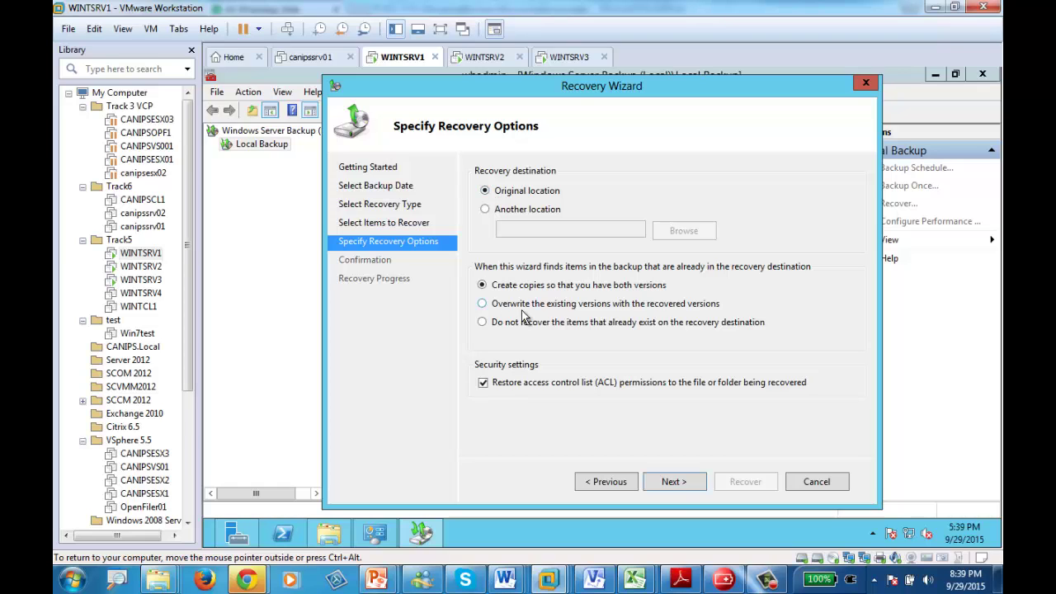
pyautogui.click(673, 485)
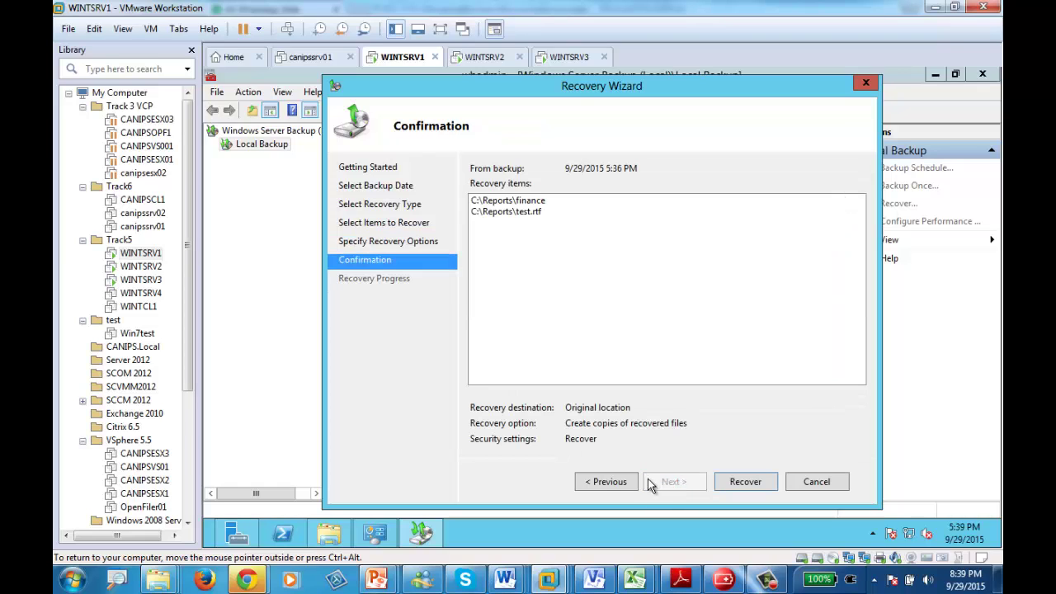
pyautogui.click(624, 485)
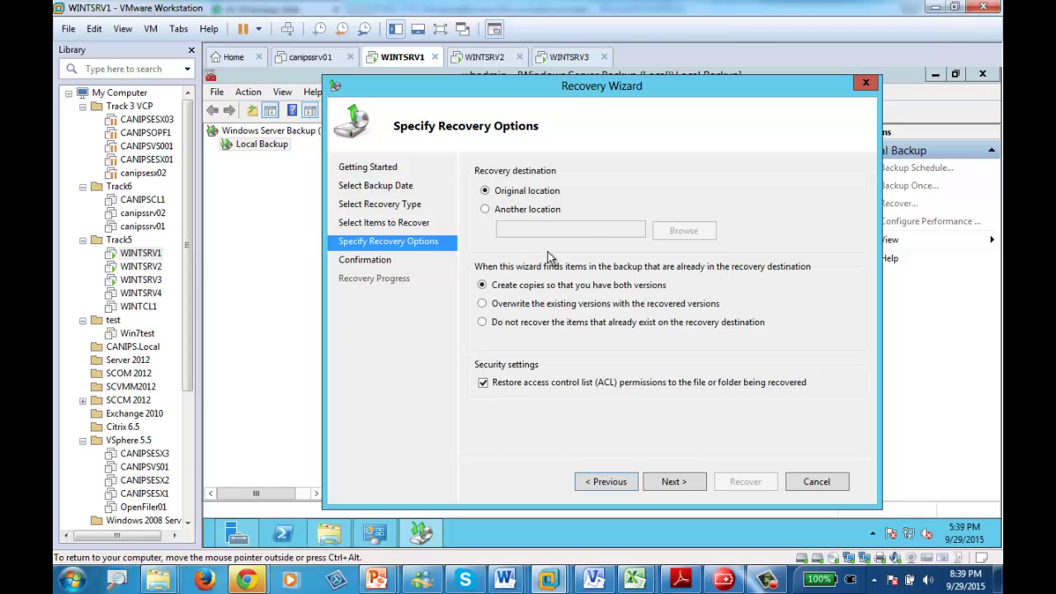
pyautogui.click(670, 487)
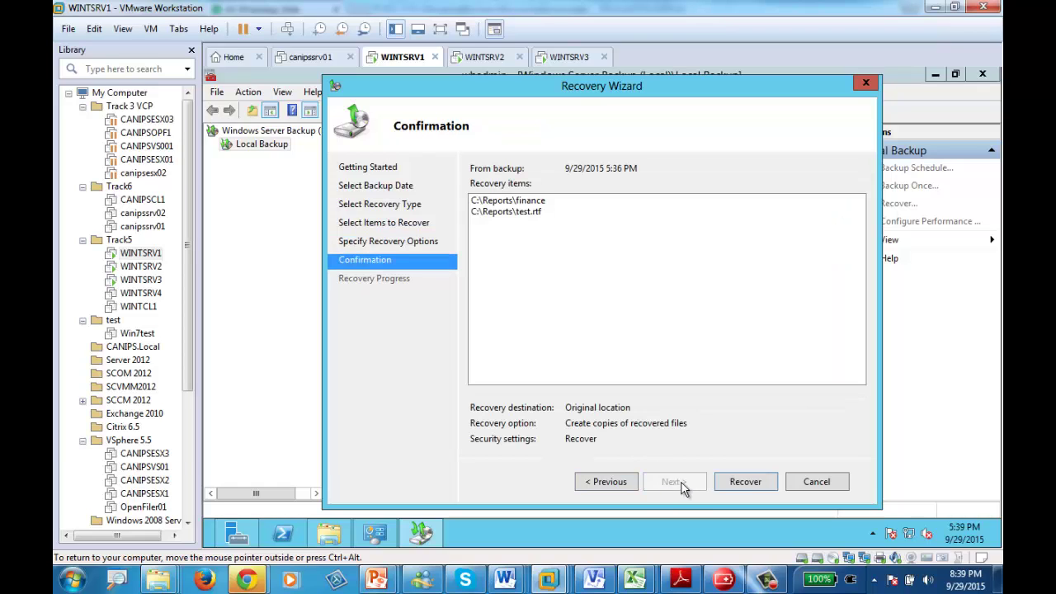
pyautogui.click(747, 481)
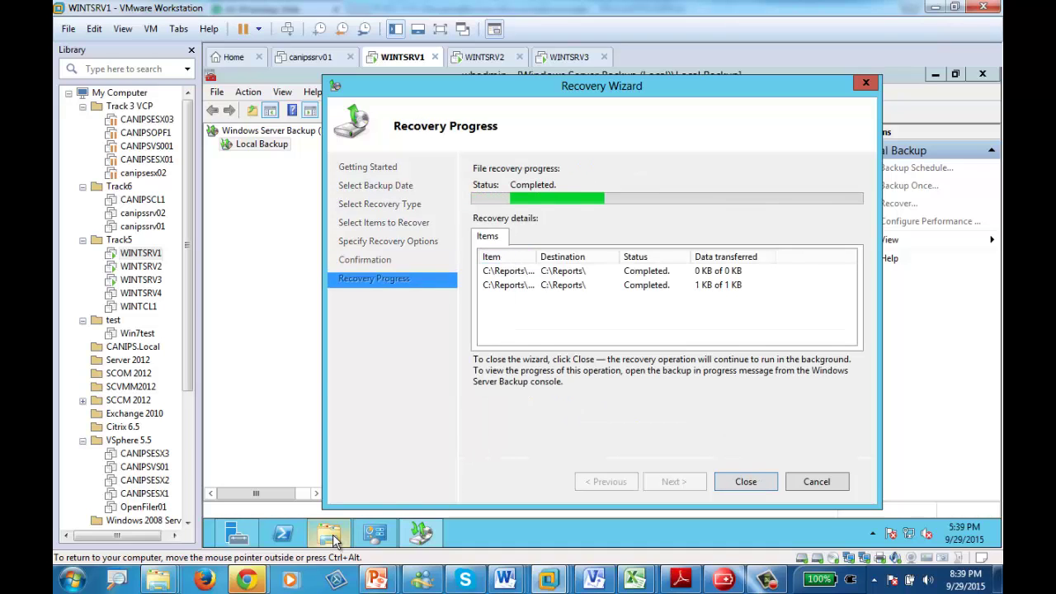
pyautogui.click(747, 482)
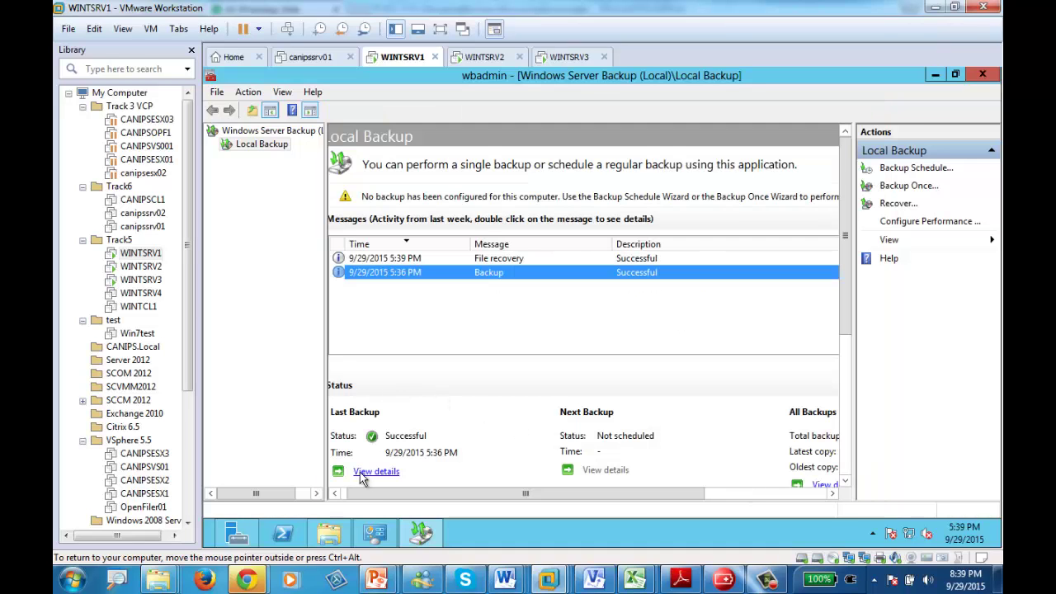
pyautogui.click(482, 259)
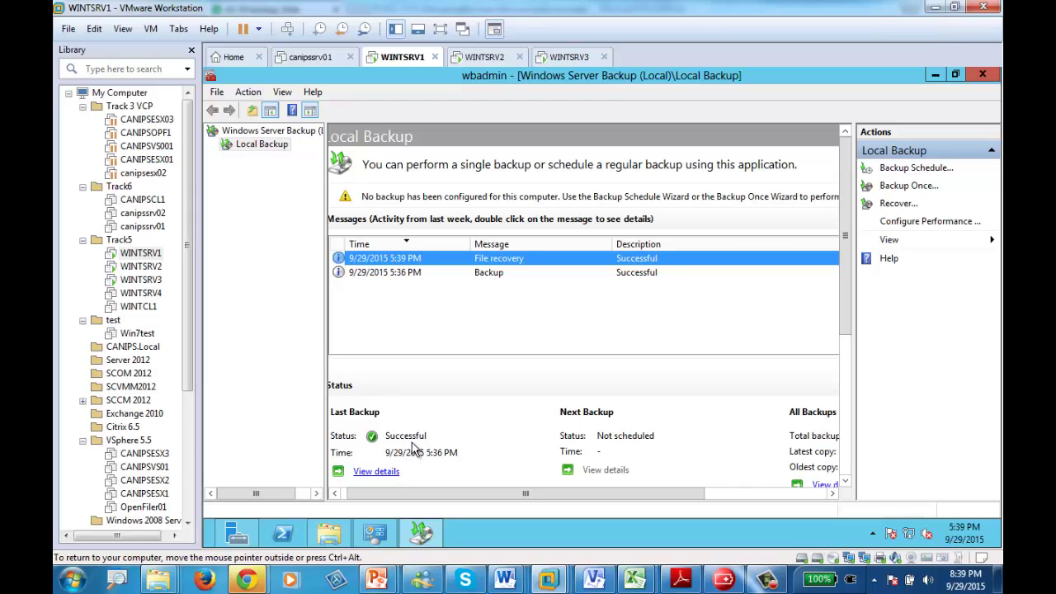
pyautogui.click(329, 537)
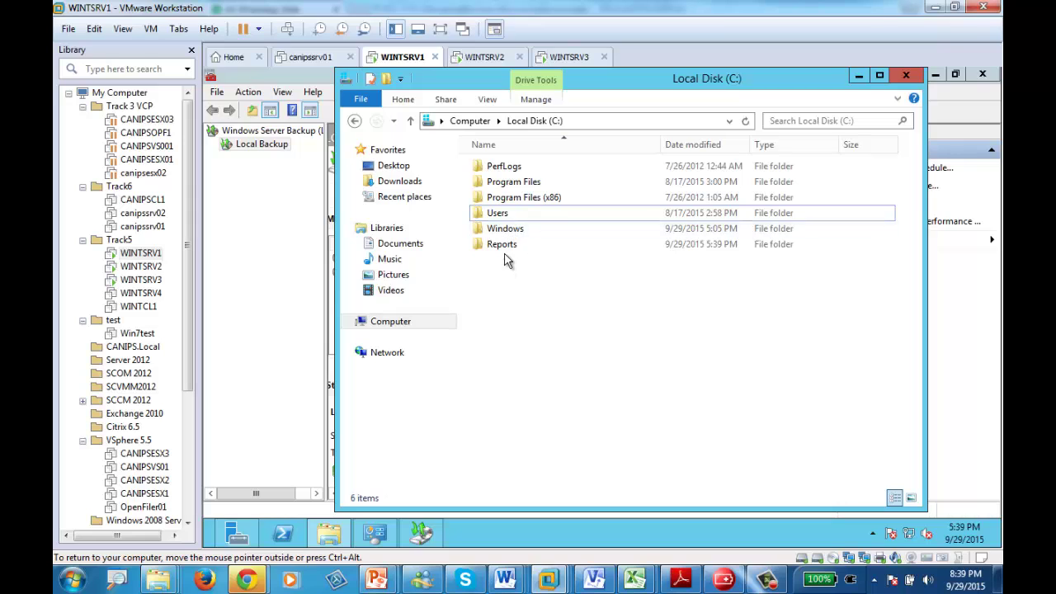
pyautogui.doubleClick(501, 244)
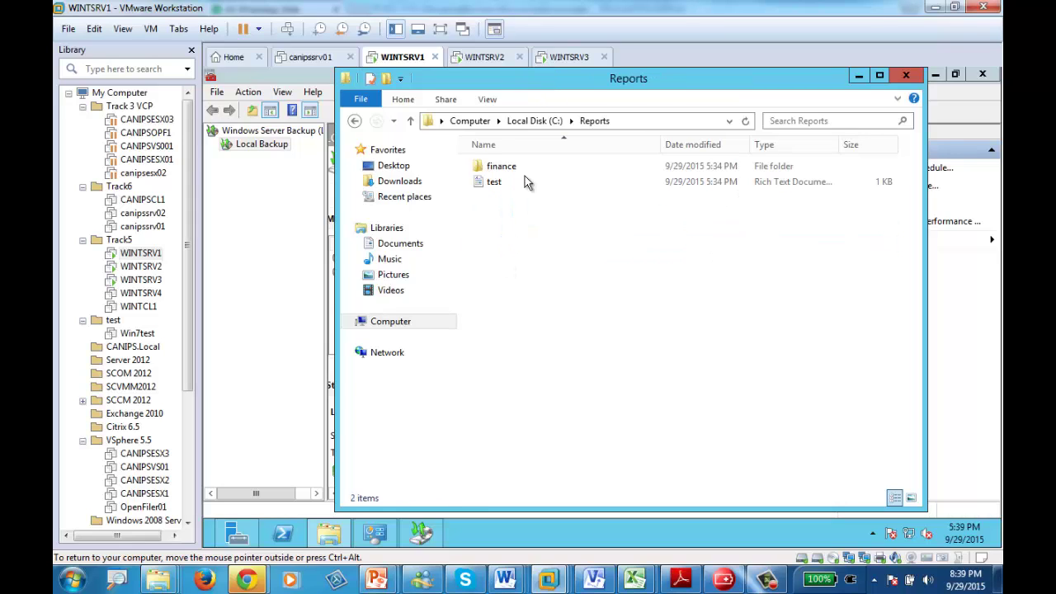
pyautogui.click(355, 122)
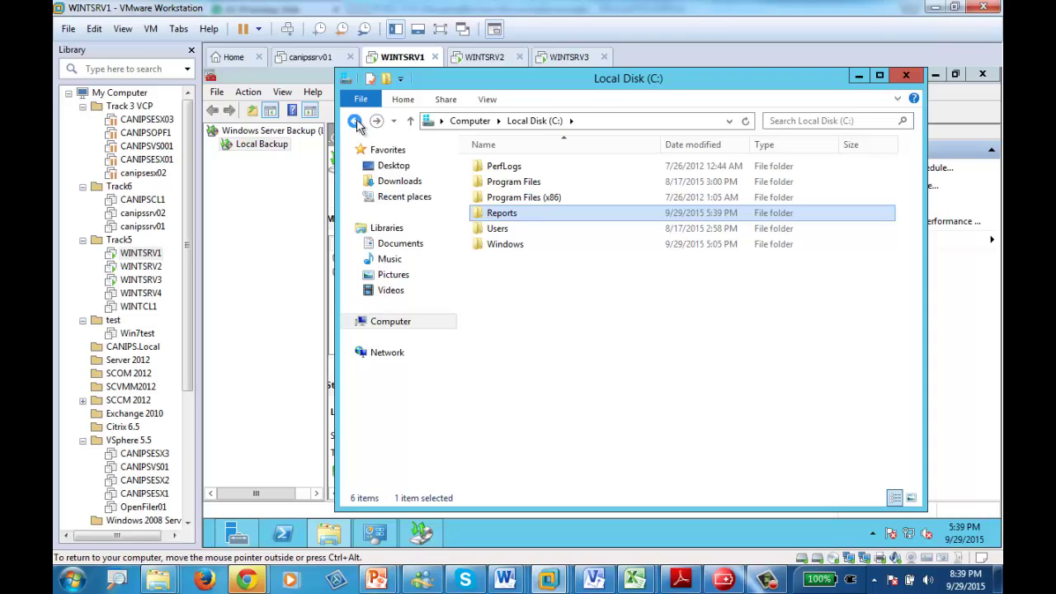
pyautogui.click(770, 579)
pyautogui.click(285, 298)
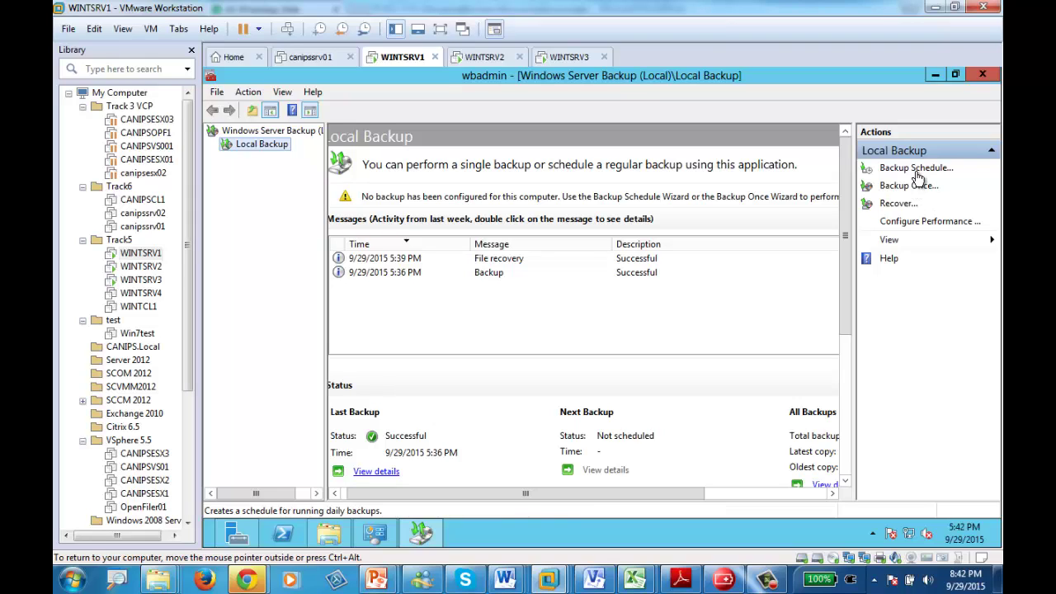
pyautogui.click(916, 171)
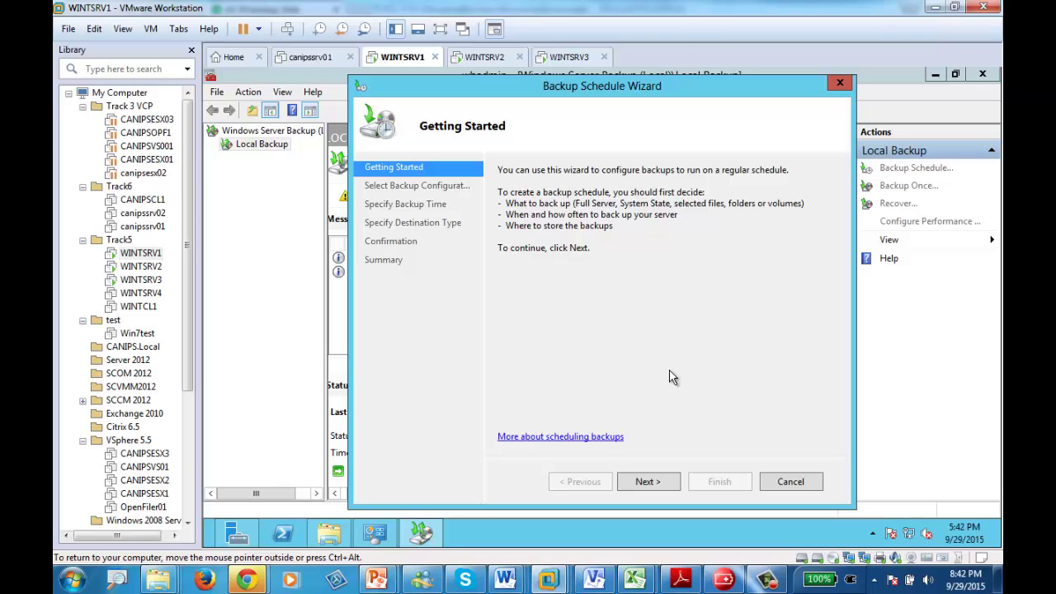
pyautogui.click(789, 482)
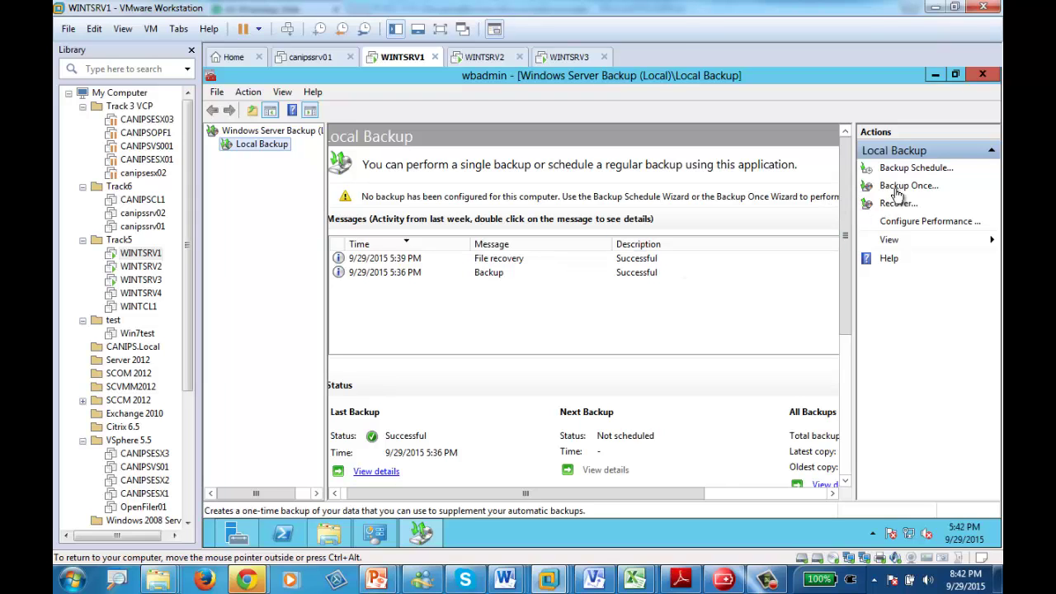
# - Start a one-time backup with different options: full server, to local drives
pyautogui.click(895, 189)
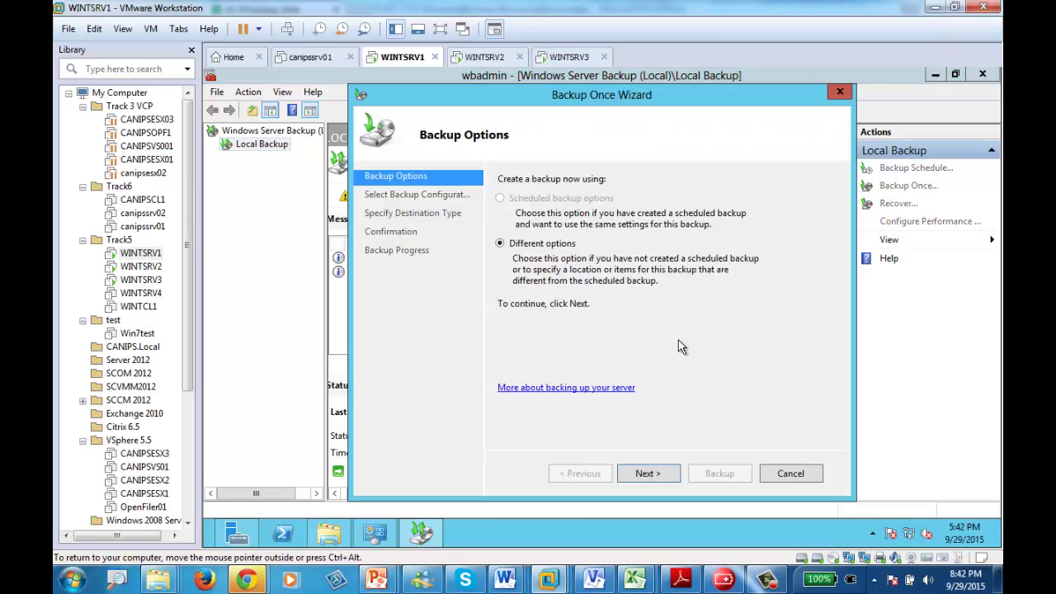
pyautogui.click(658, 476)
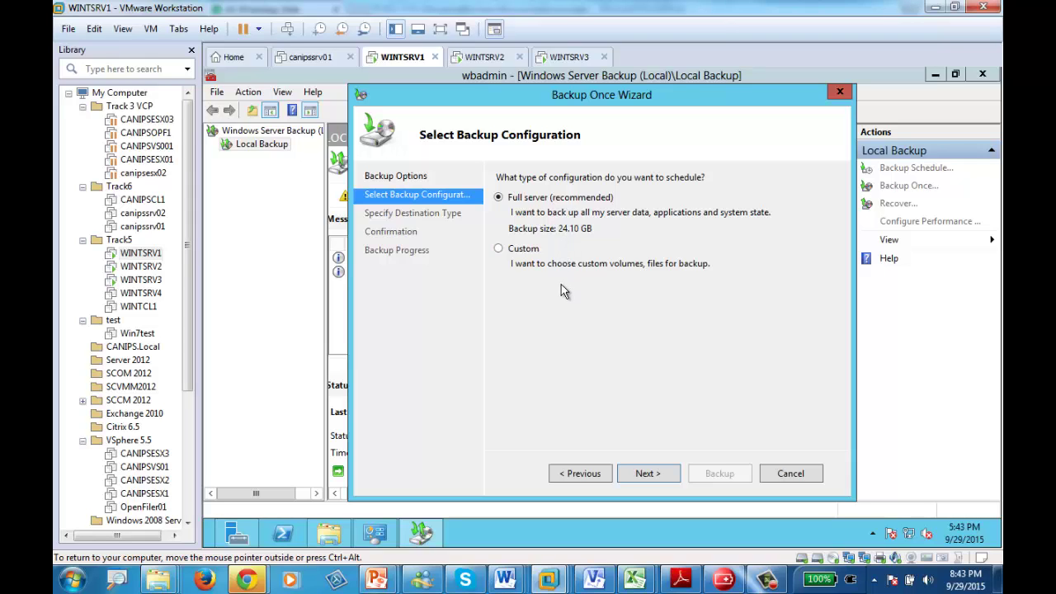
pyautogui.click(639, 475)
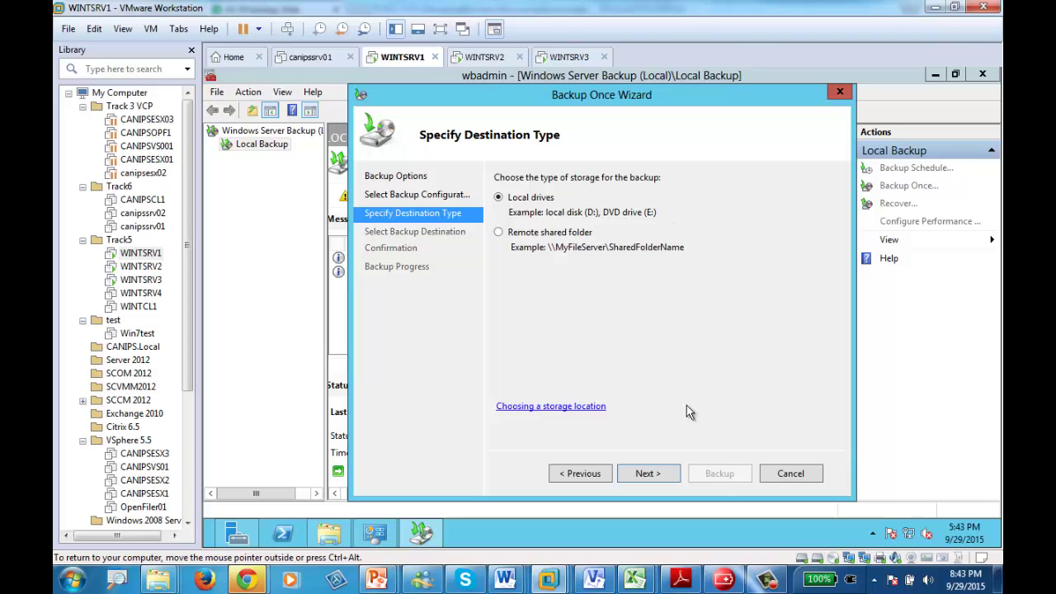
pyautogui.click(649, 473)
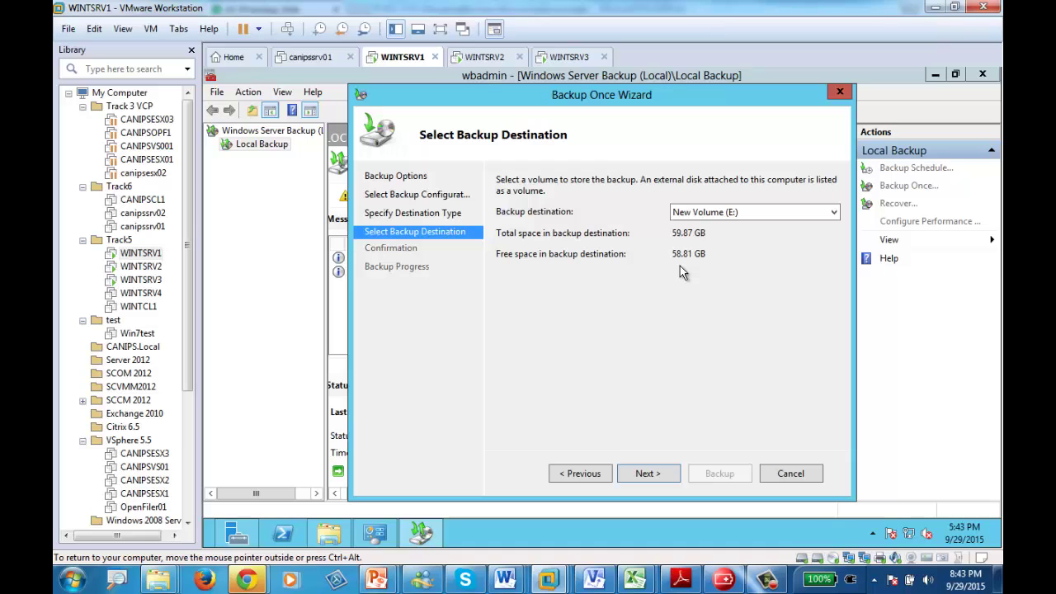
# - Check the server's drives in File Explorer, then continue with New Volume (E:) as destination
pyautogui.click(329, 534)
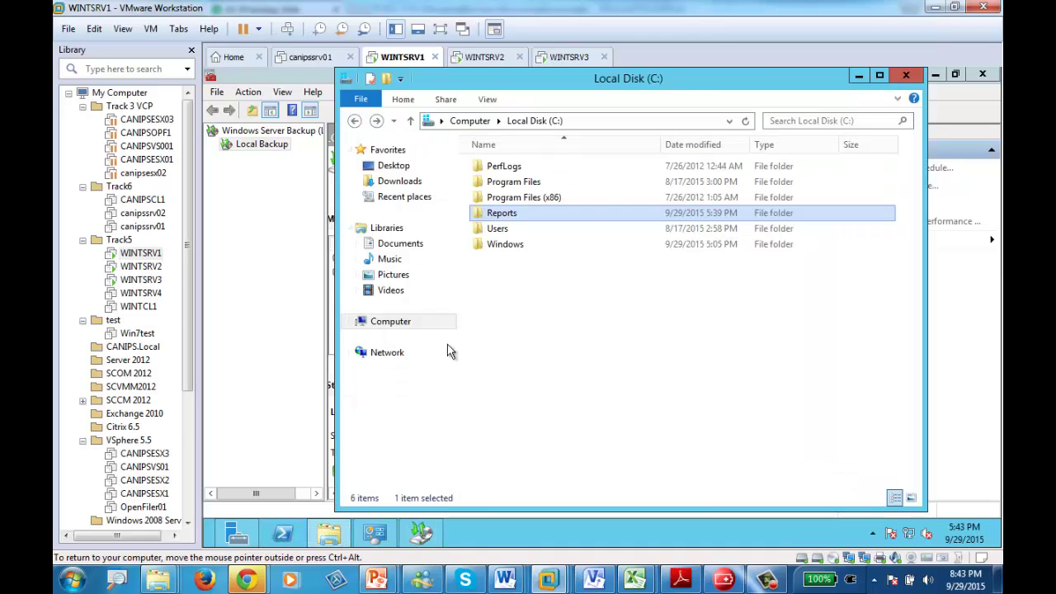
pyautogui.click(384, 321)
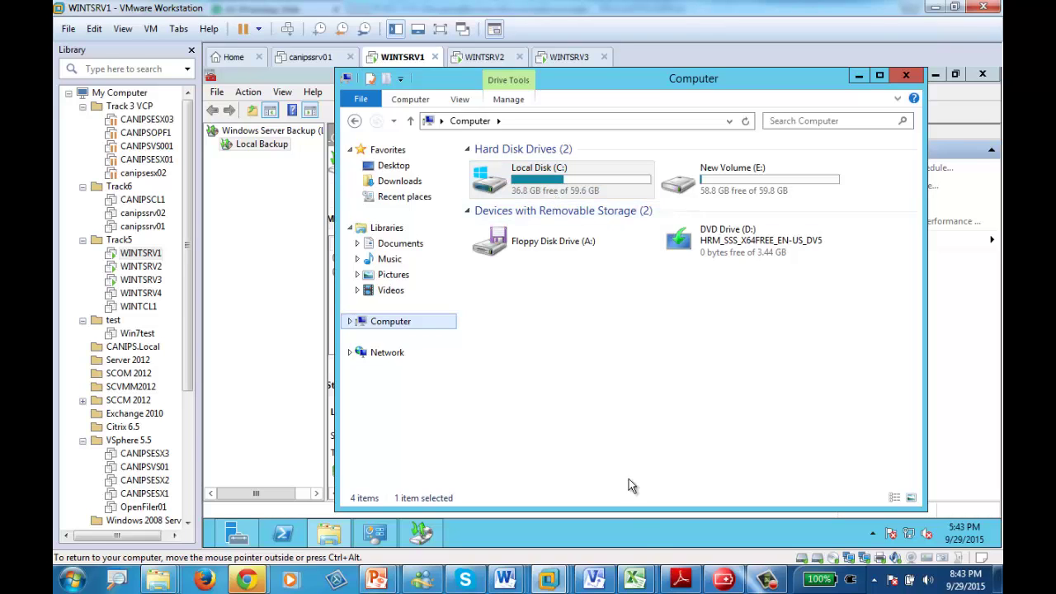
pyautogui.click(424, 536)
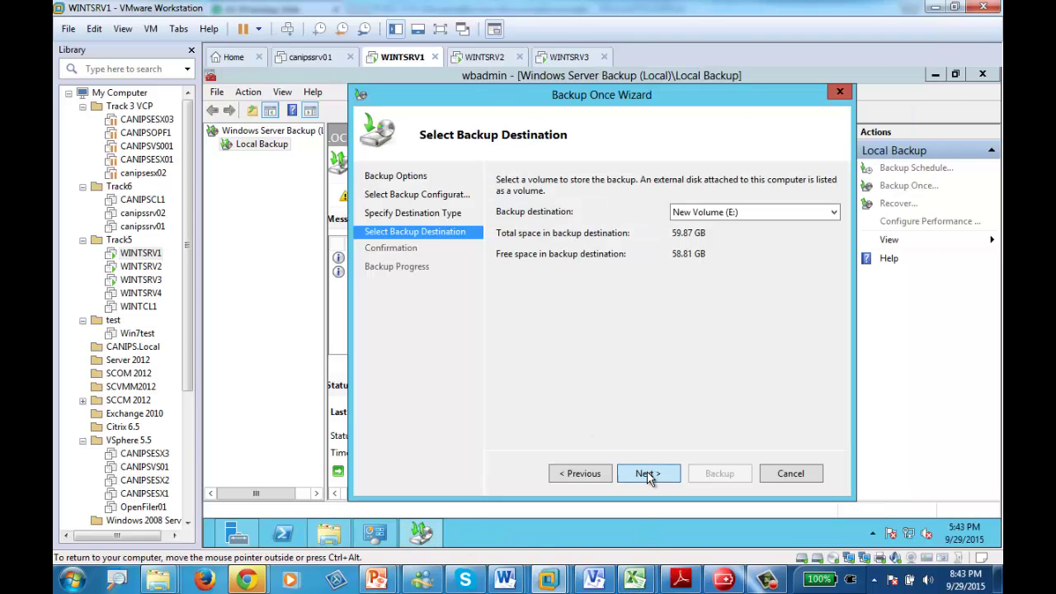
pyautogui.click(648, 474)
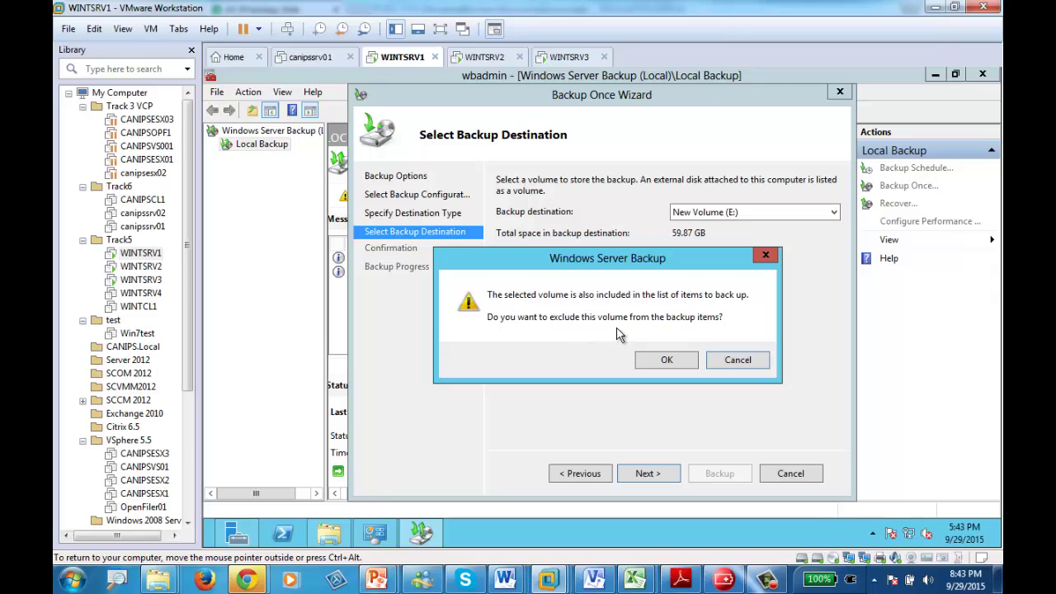
# - Exclude E:, review the Bare metal recovery, System state and Local disk (C:) items, and start the backup
pyautogui.click(665, 363)
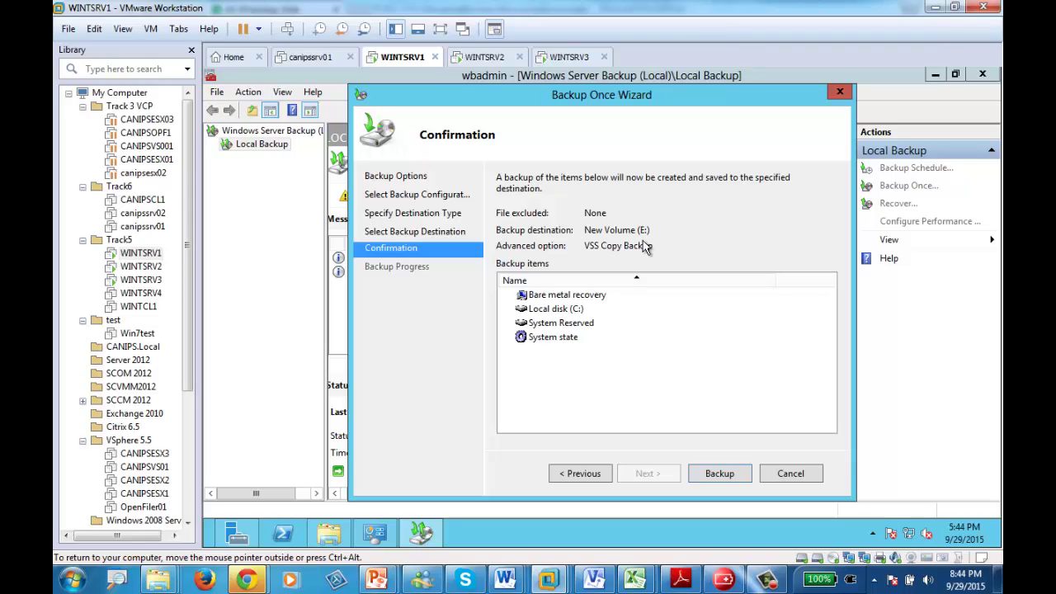
pyautogui.click(555, 312)
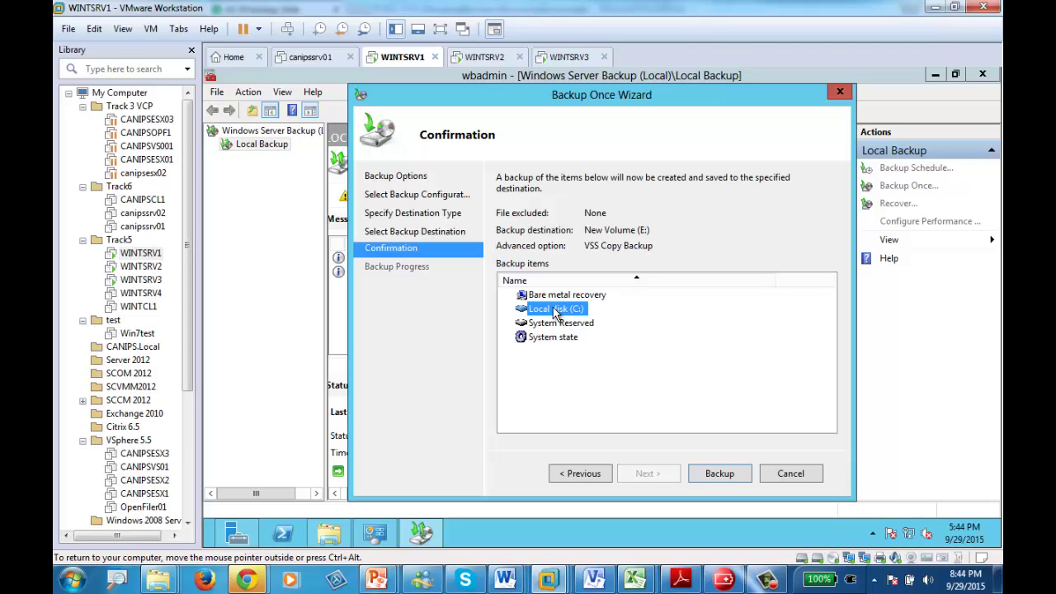
pyautogui.click(563, 282)
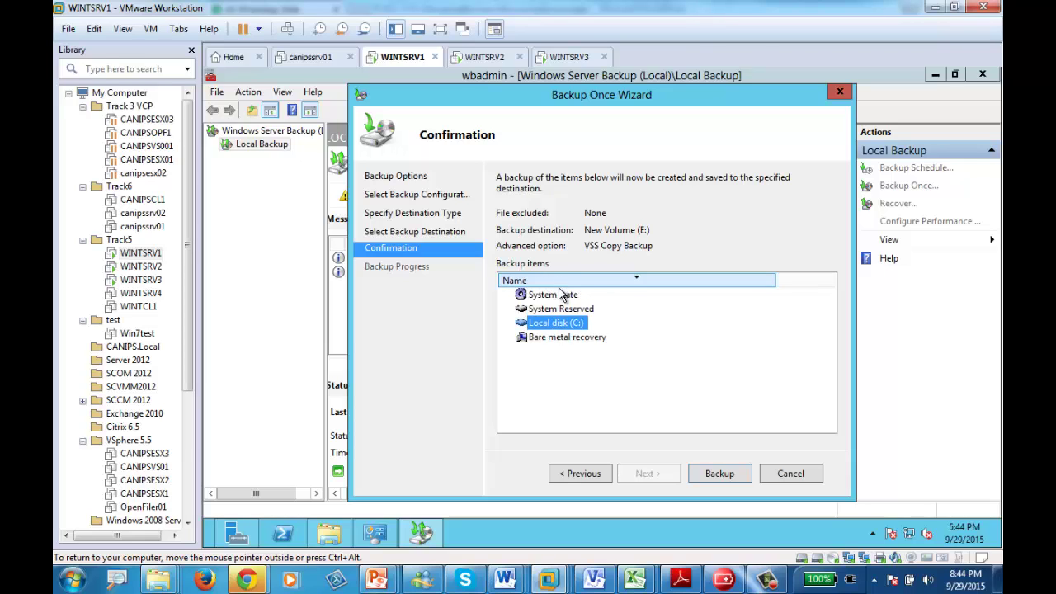
pyautogui.click(550, 338)
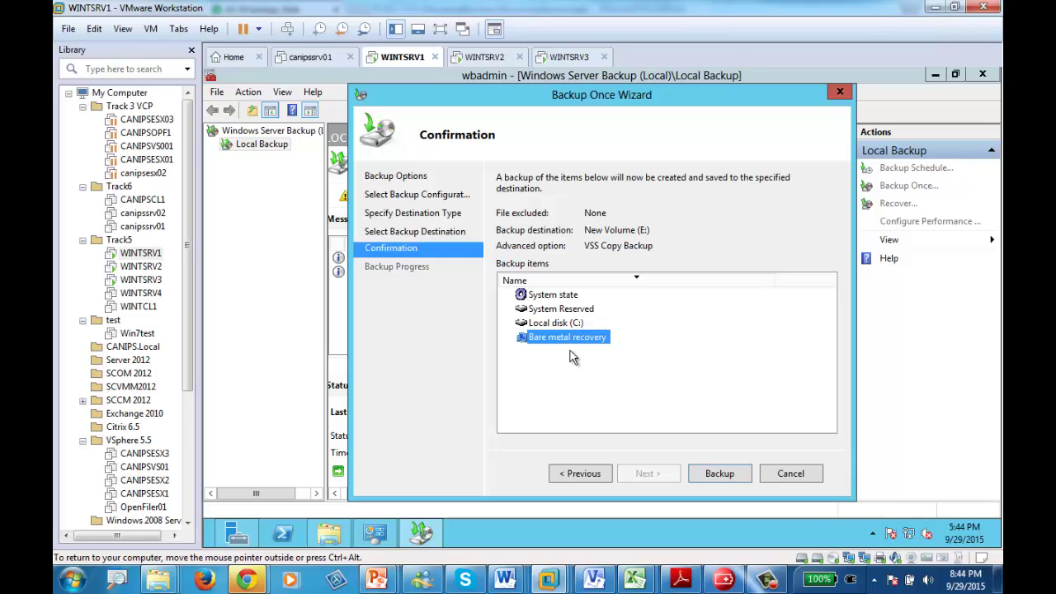
pyautogui.click(548, 301)
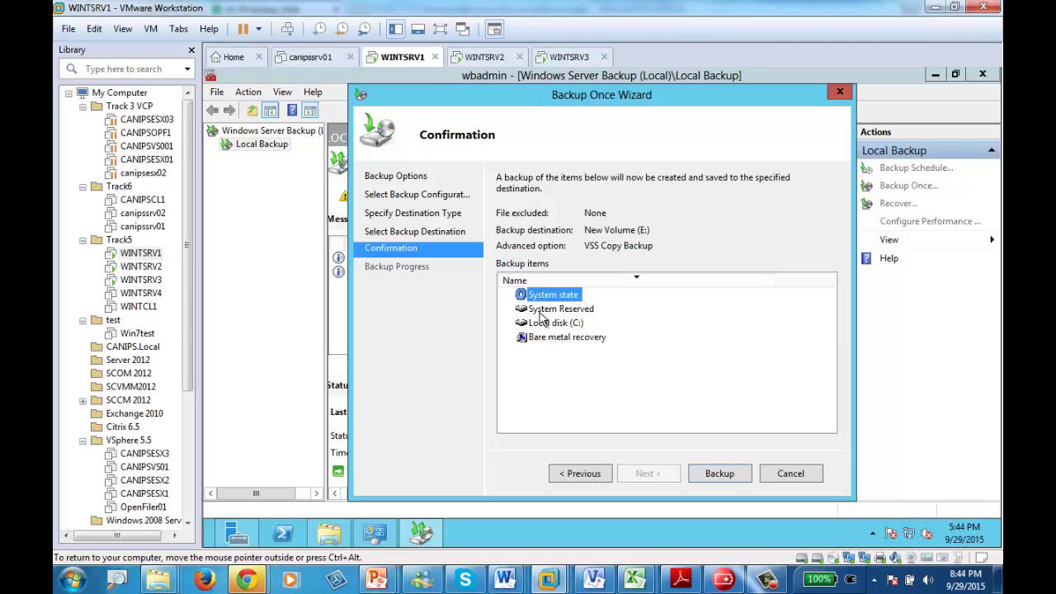
pyautogui.click(576, 342)
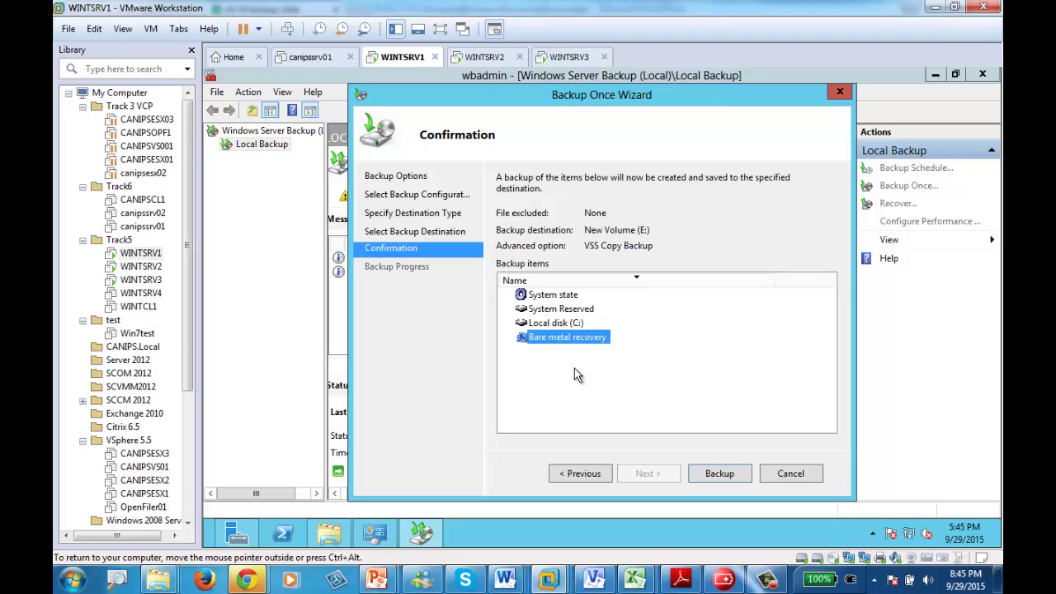
pyautogui.click(567, 325)
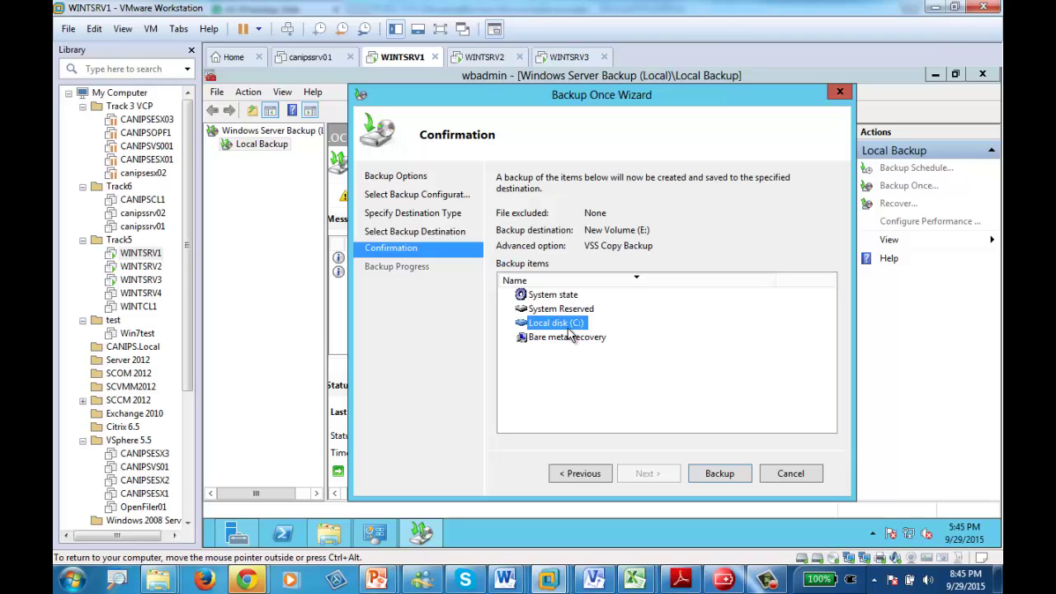
pyautogui.click(555, 338)
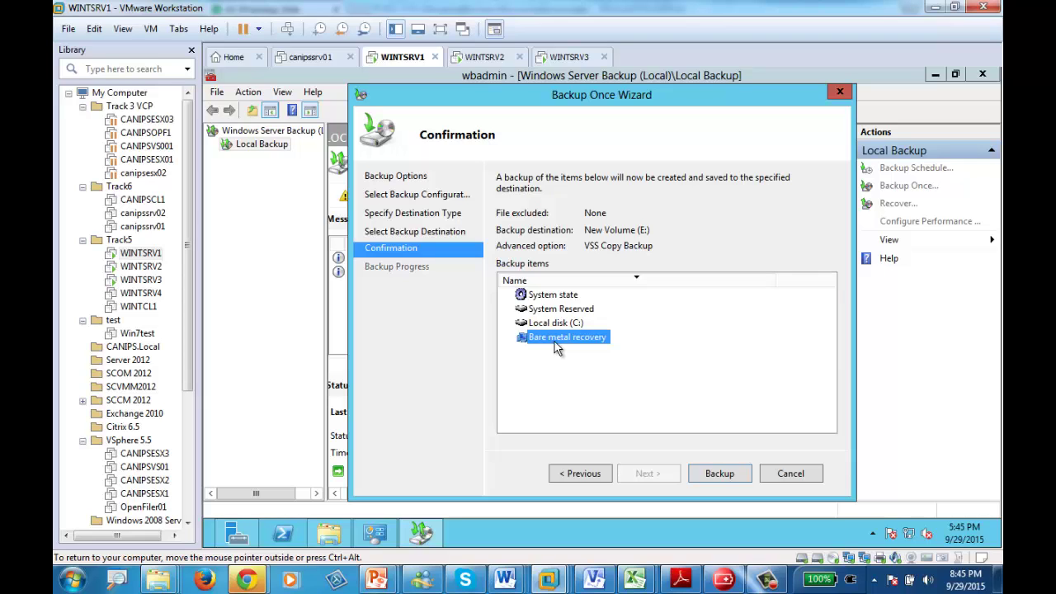
pyautogui.click(714, 475)
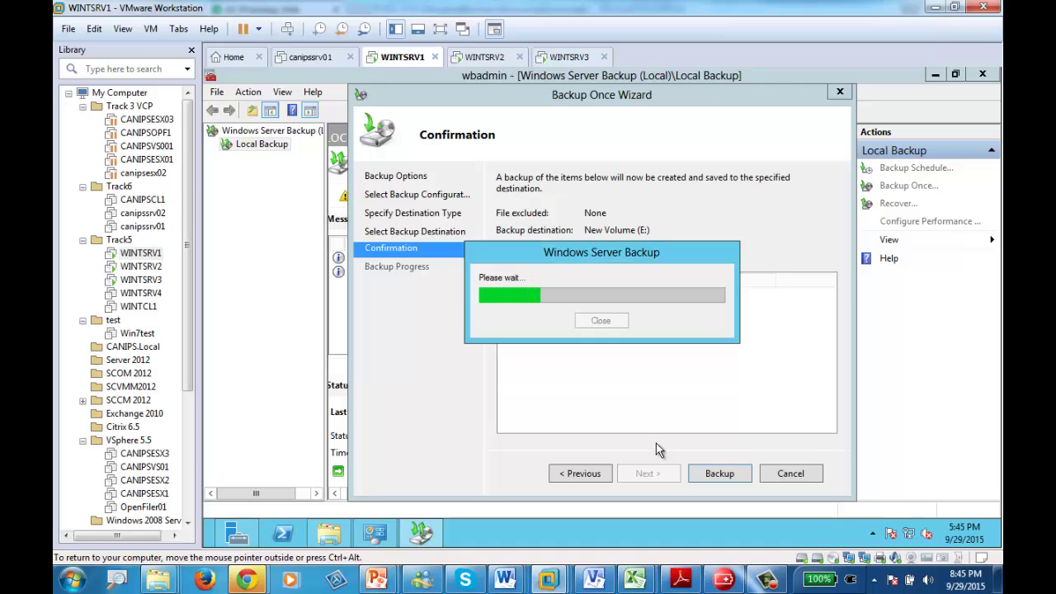
# - Close the finished backup wizard so Local Backup shows the Successful 5:45 PM backup
pyautogui.click(767, 580)
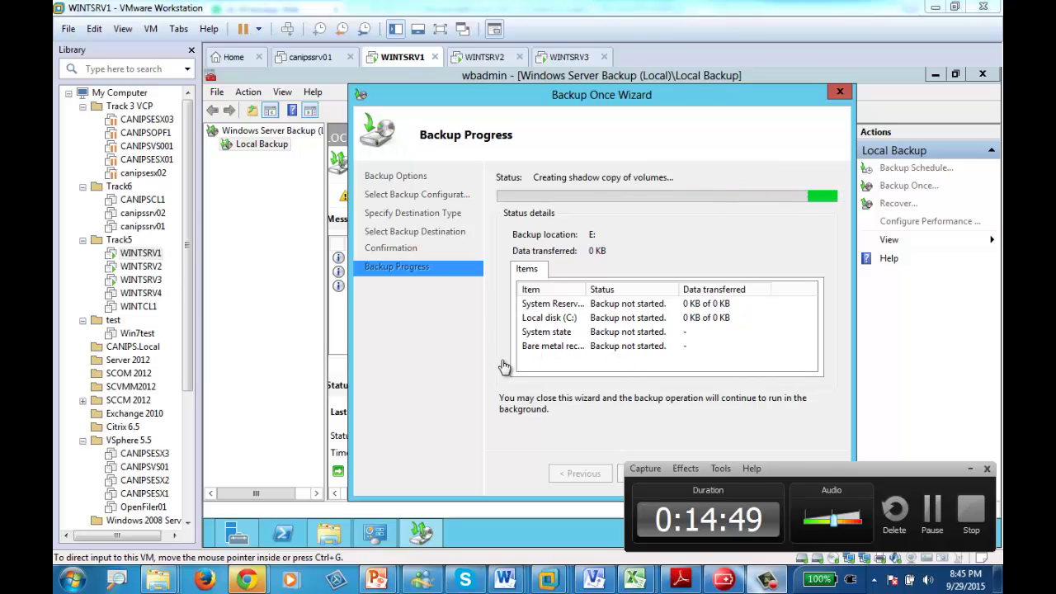
pyautogui.click(933, 516)
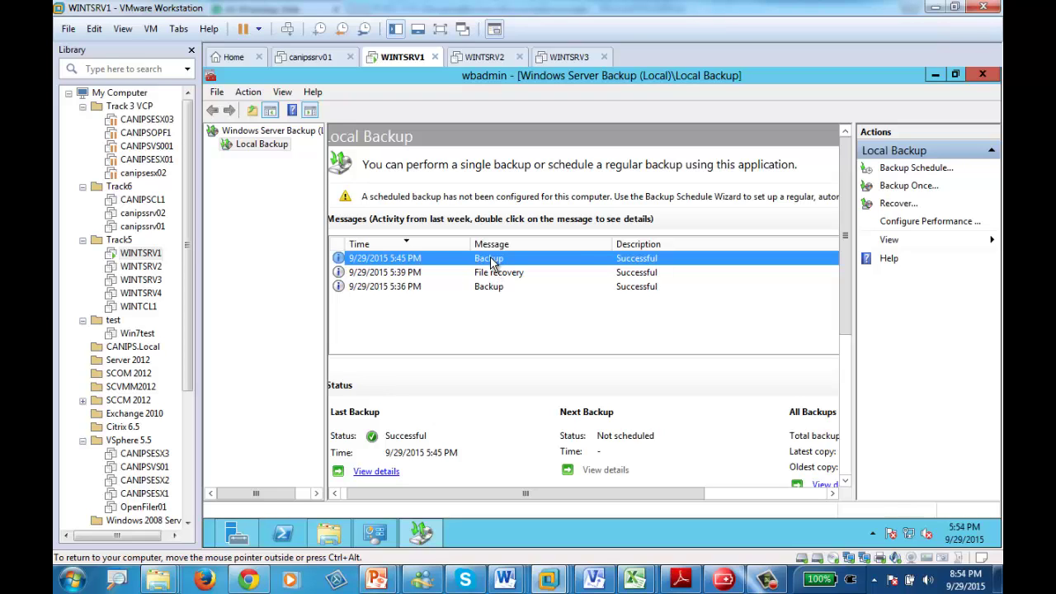
pyautogui.click(377, 472)
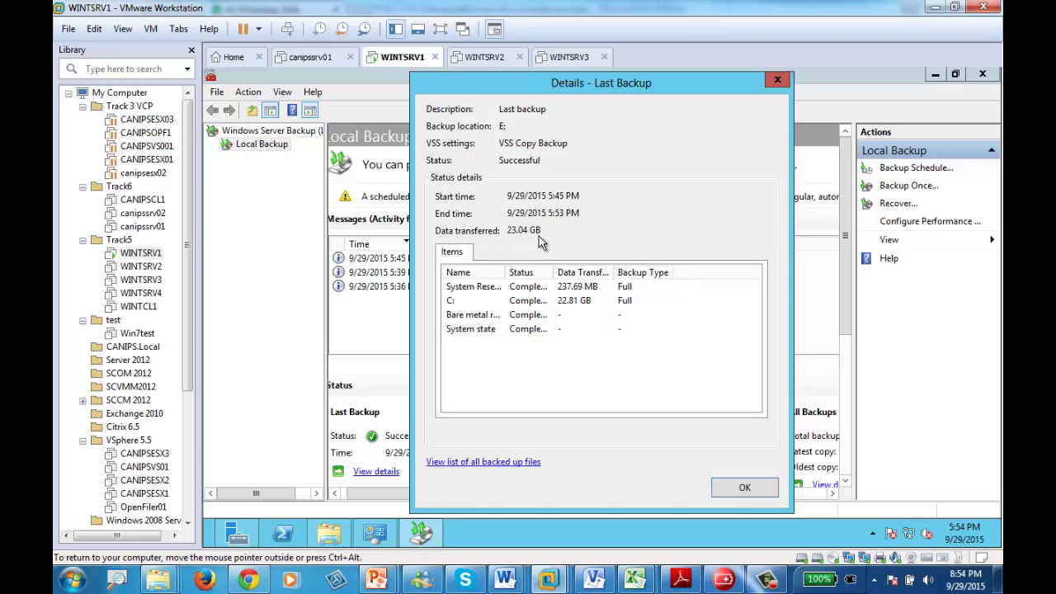
pyautogui.click(777, 82)
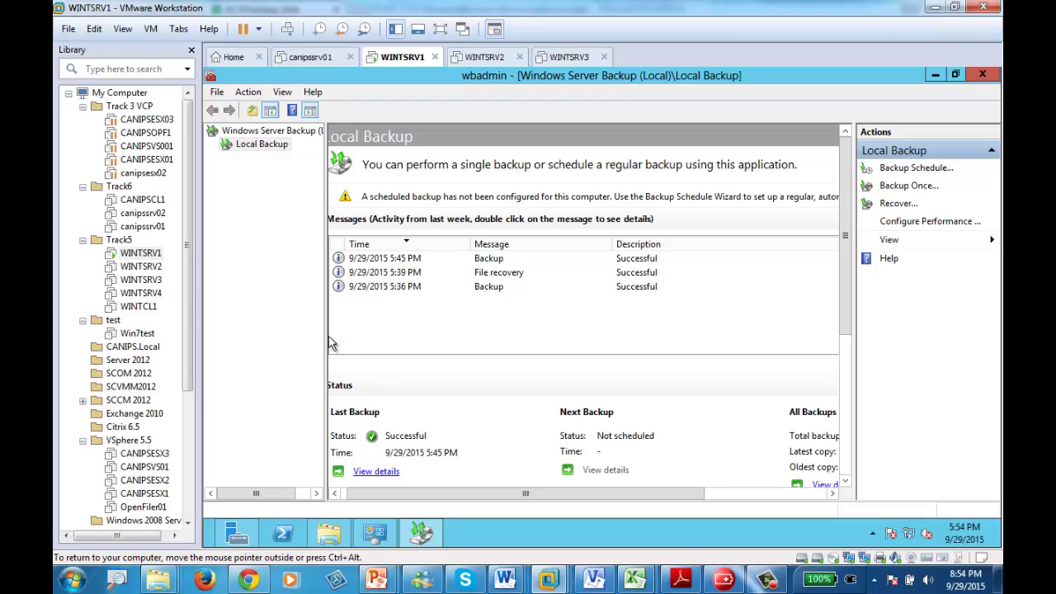
# - Take a snapshot of WINTSRV1 named 'Before Crash'
pyautogui.click(68, 31)
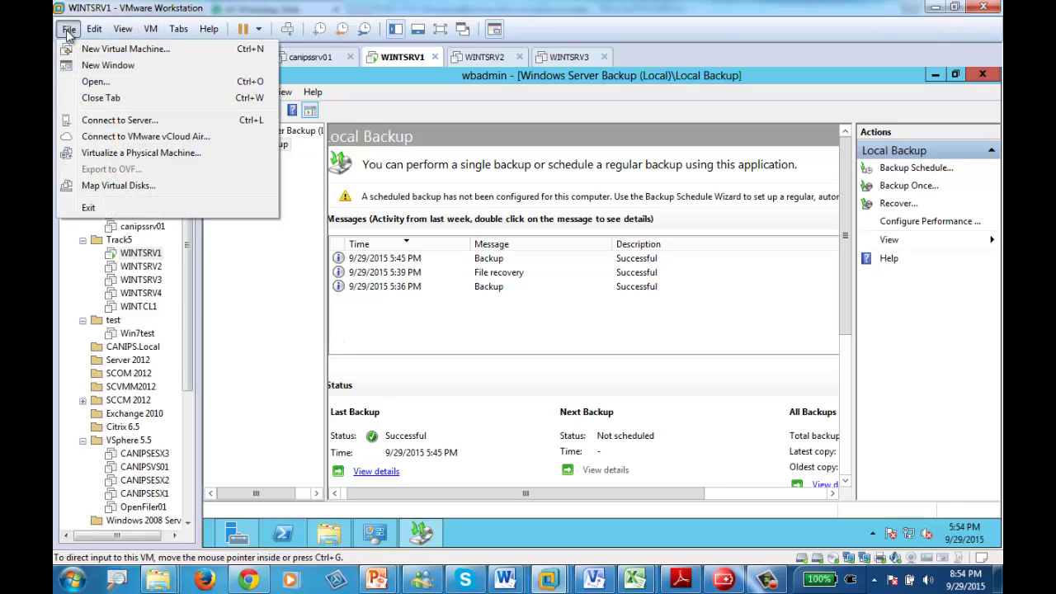
pyautogui.moveTo(98, 31)
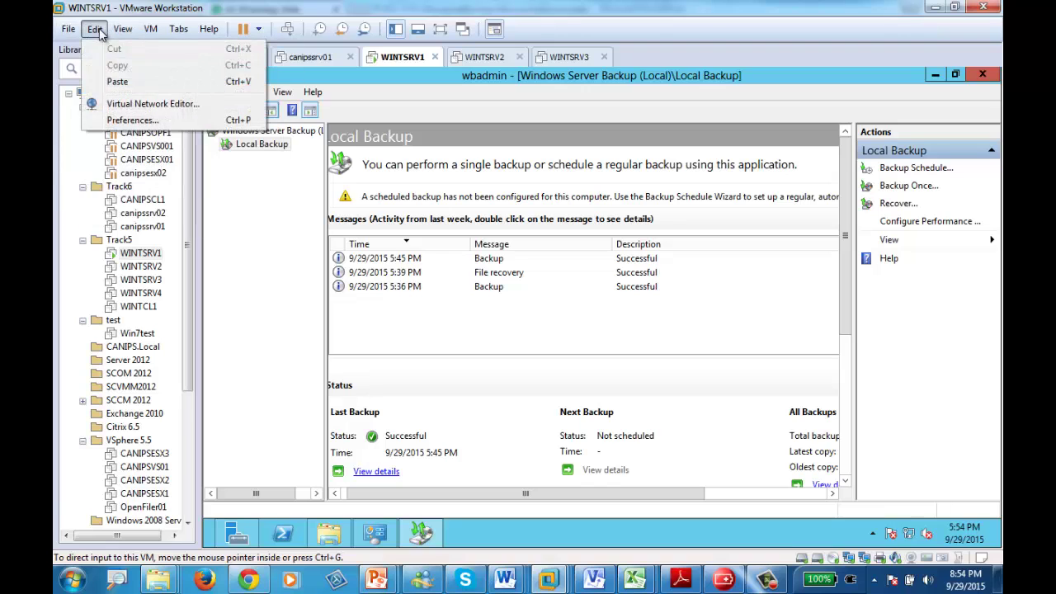
pyautogui.moveTo(142, 31)
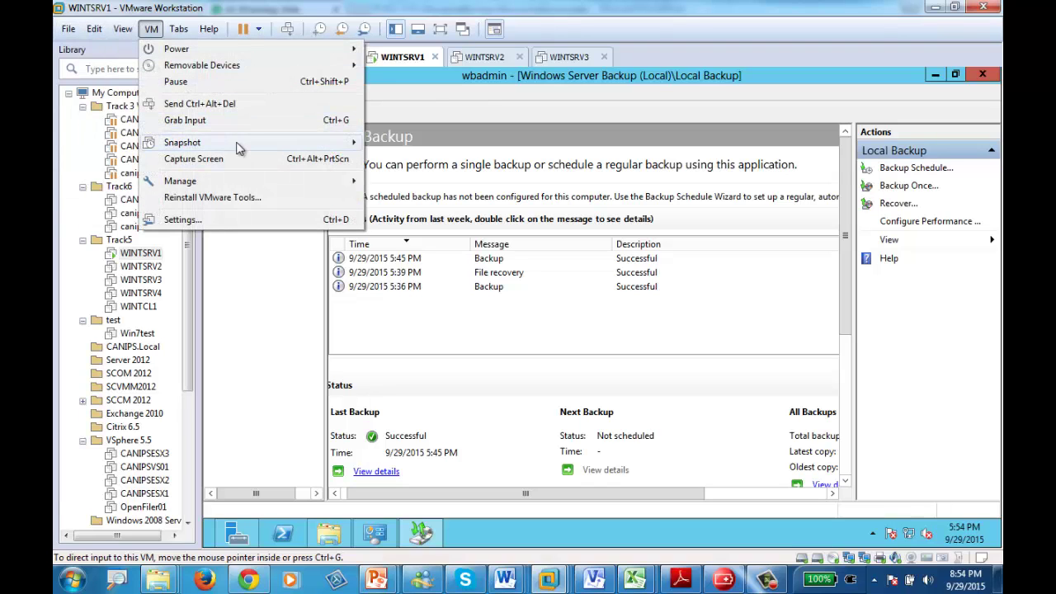
pyautogui.moveTo(345, 143)
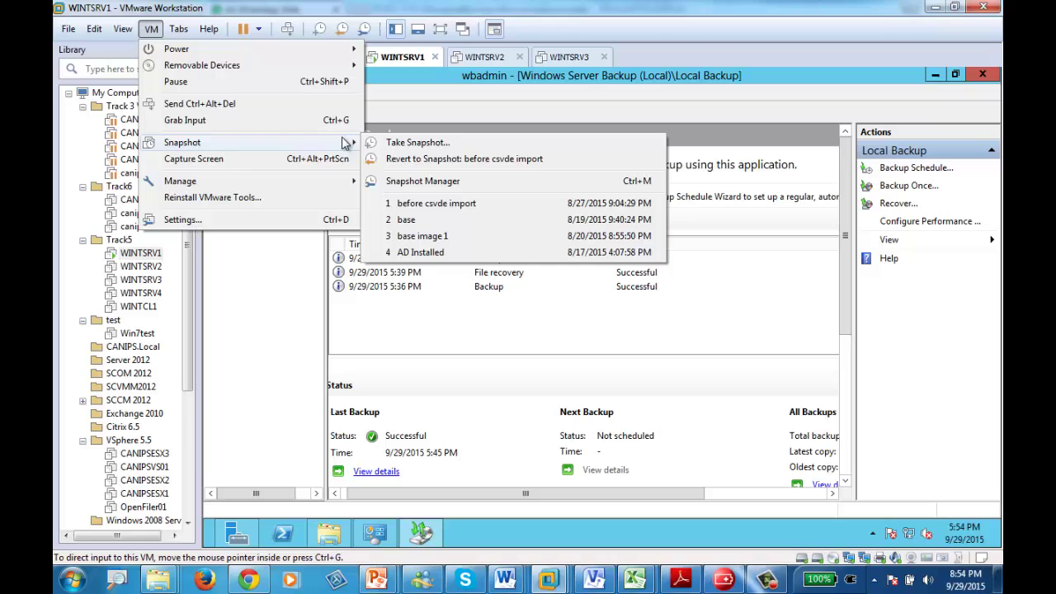
pyautogui.click(421, 142)
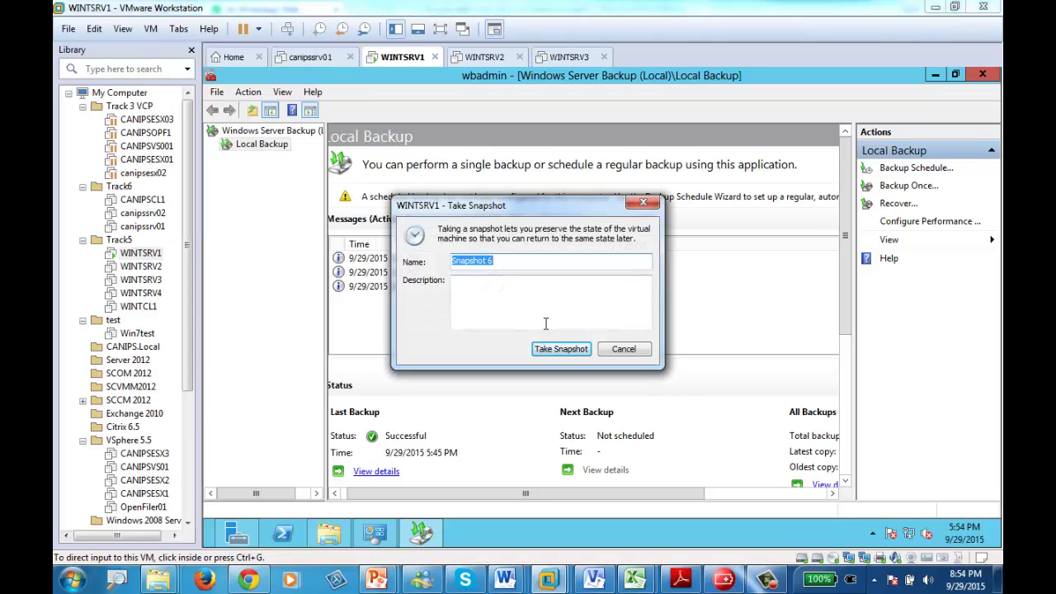
pyautogui.write('Before B')
pyautogui.click(561, 349)
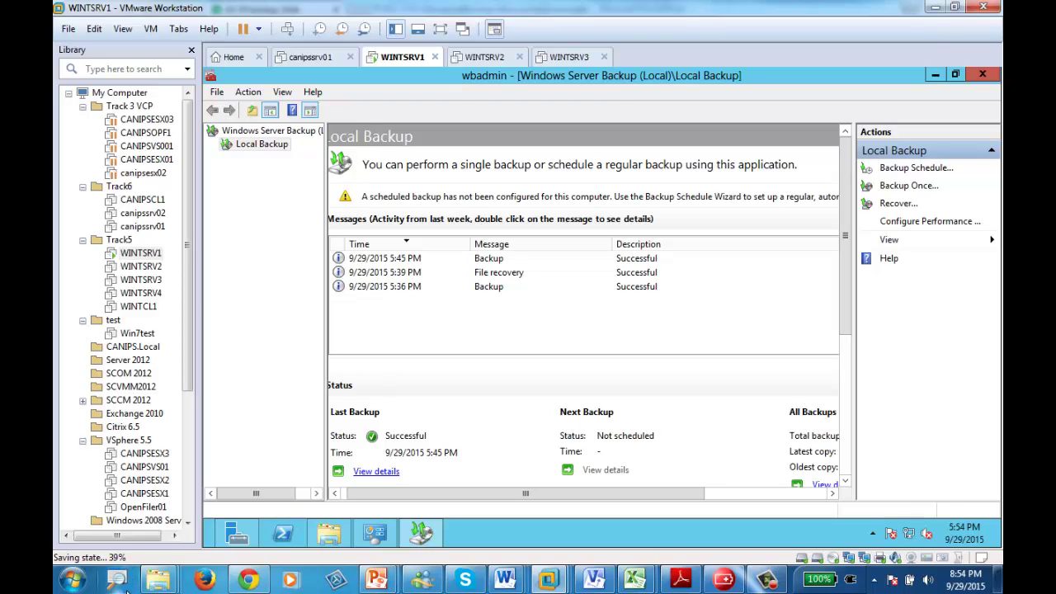
# - Open C:\Windows in File Explorer, select all its items, and maximize the window
pyautogui.click(330, 536)
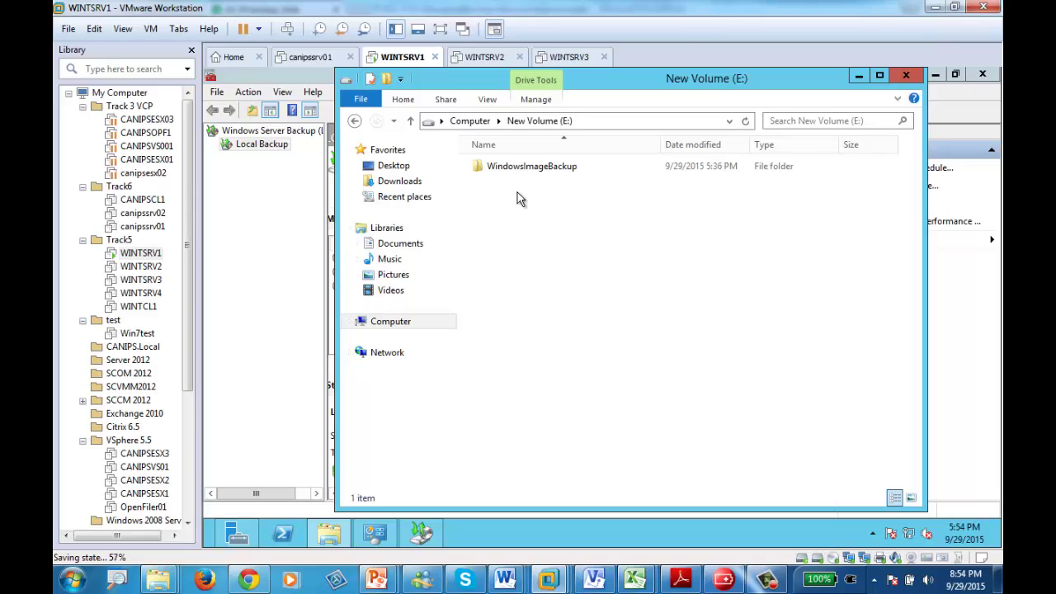
pyautogui.click(424, 320)
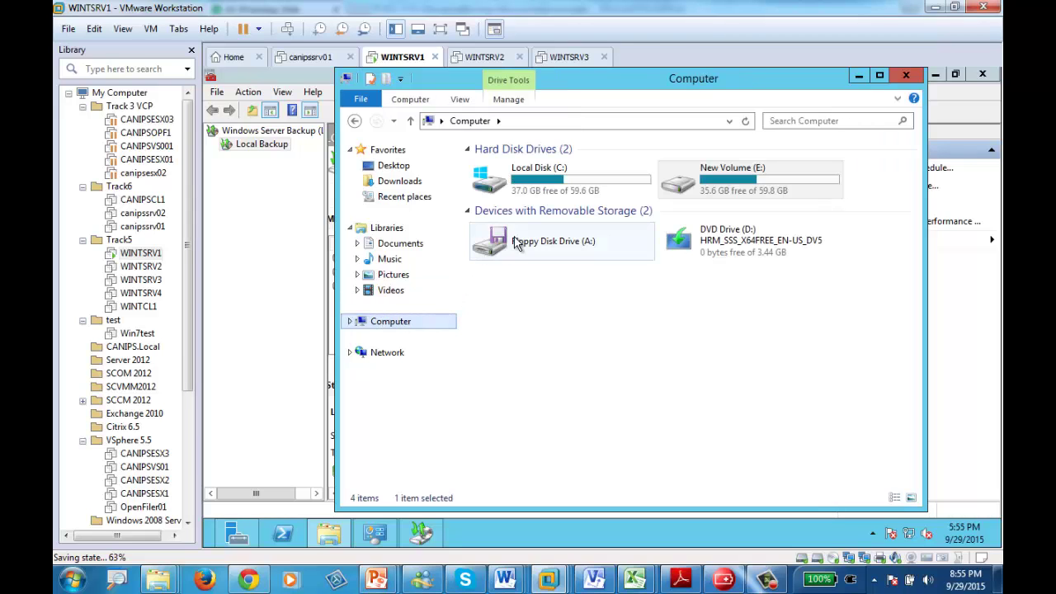
pyautogui.click(545, 189)
pyautogui.doubleClick(545, 189)
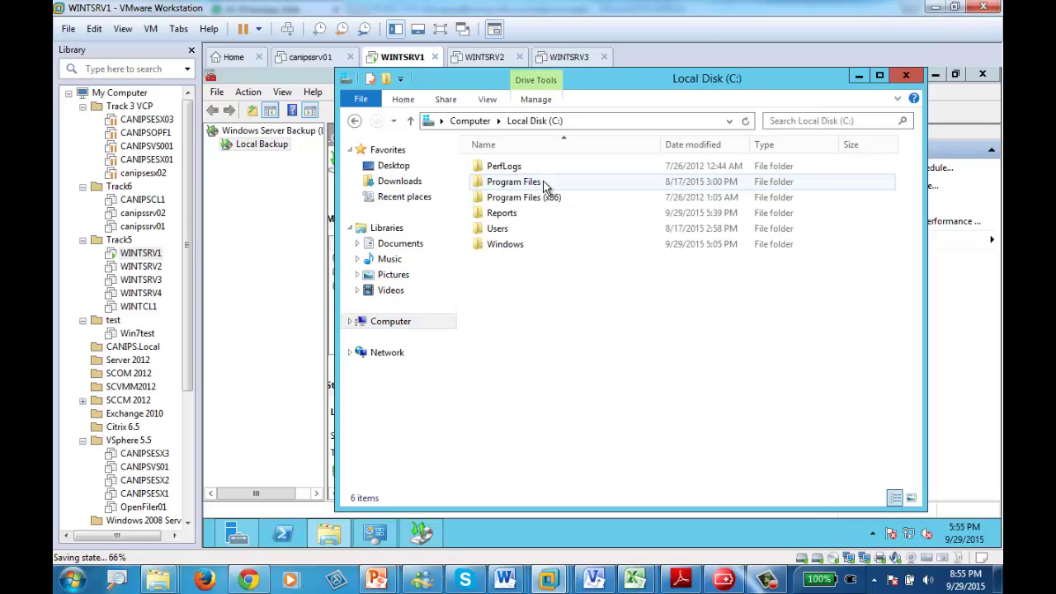
pyautogui.doubleClick(503, 248)
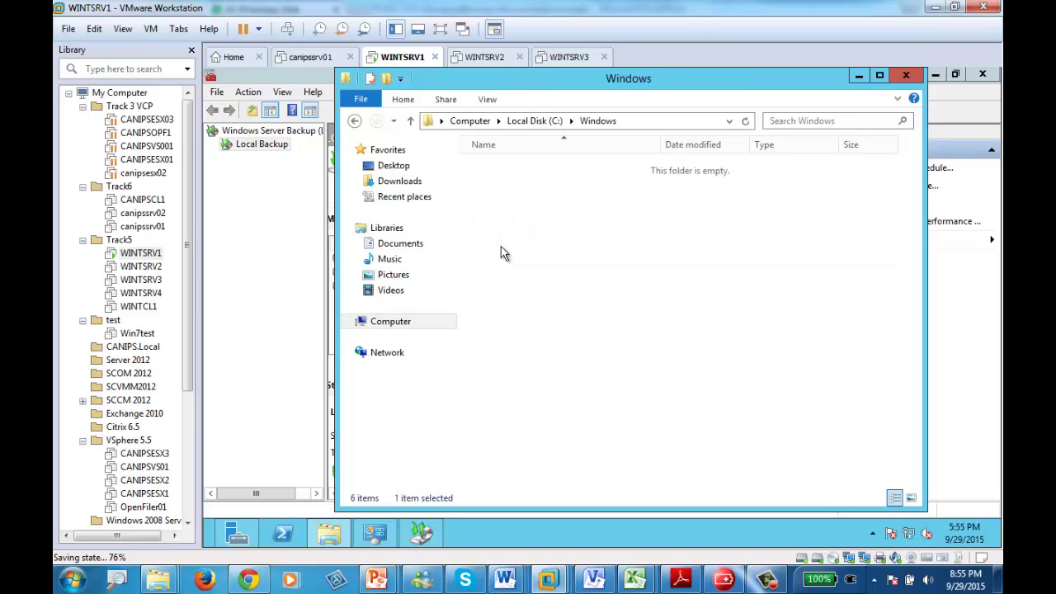
pyautogui.hotkey('ctrl', 'a')
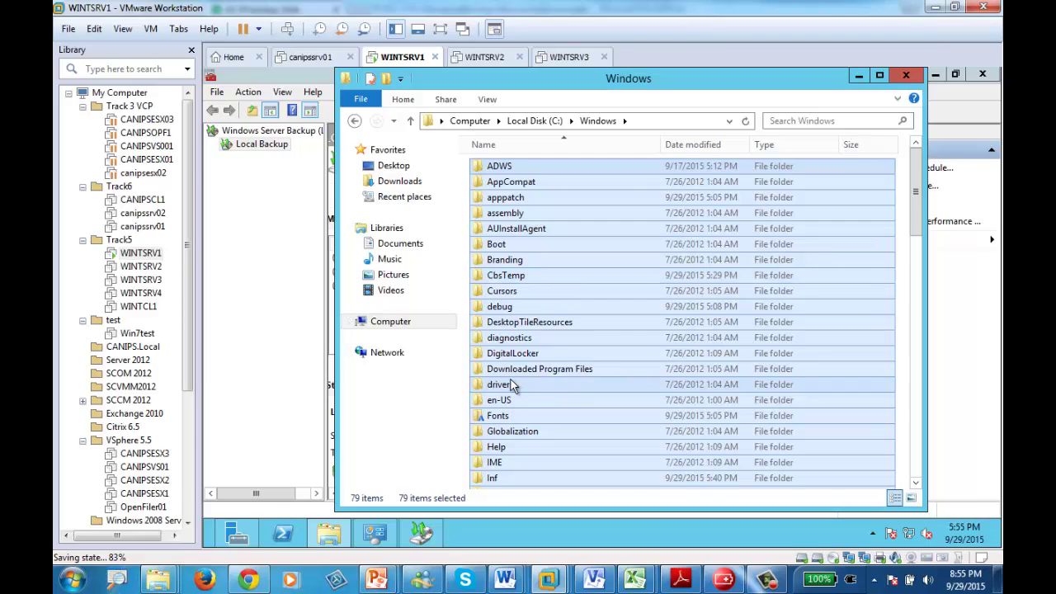
pyautogui.click(768, 582)
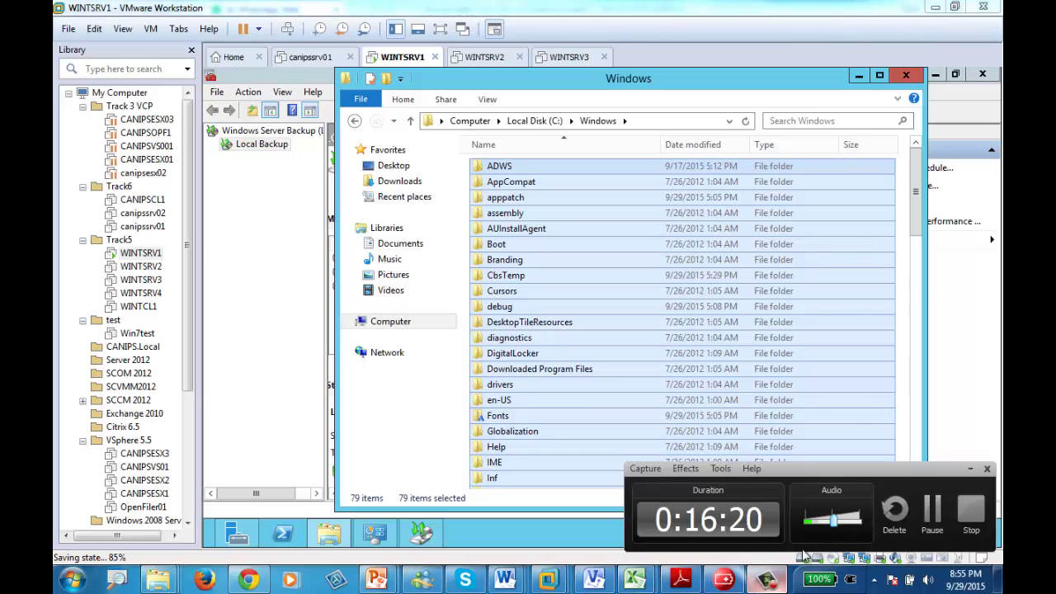
pyautogui.click(933, 509)
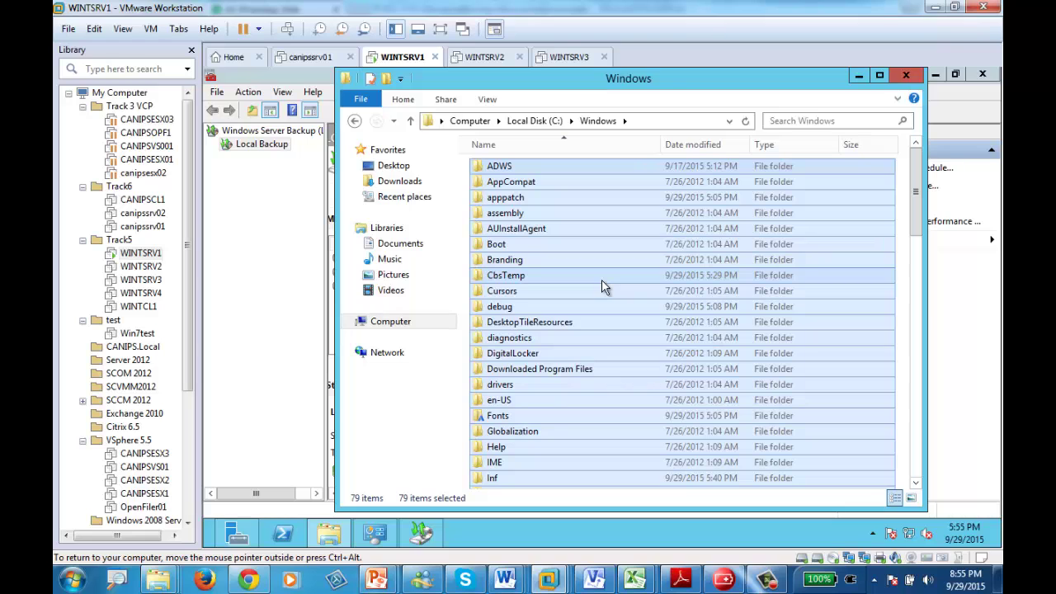
pyautogui.doubleClick(659, 80)
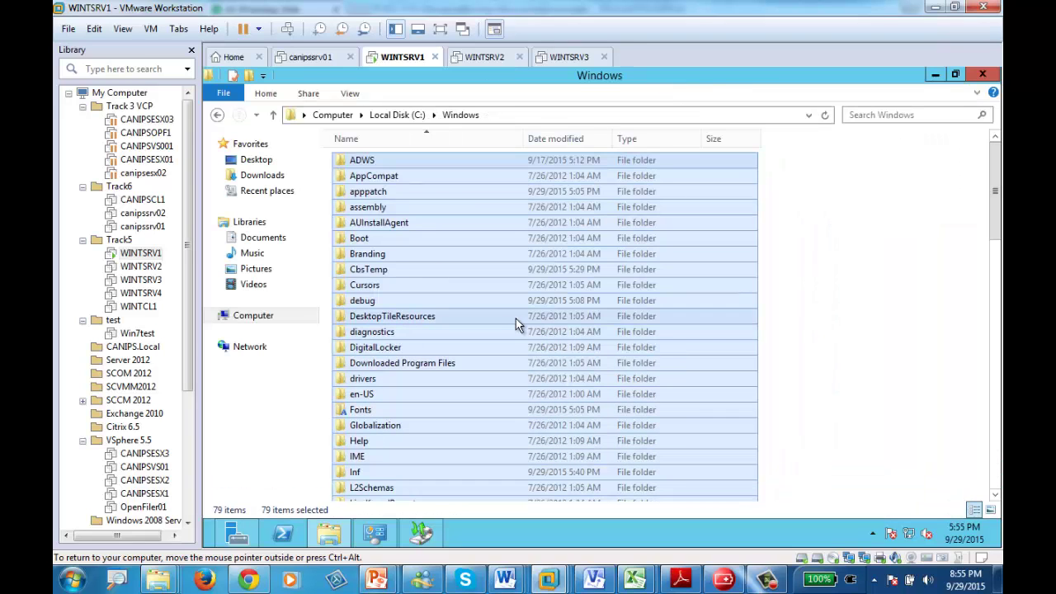
# - Permanently delete the 79 selected items in C:\Windows and show the progress details
pyautogui.hotkey('shift', 'Delete')
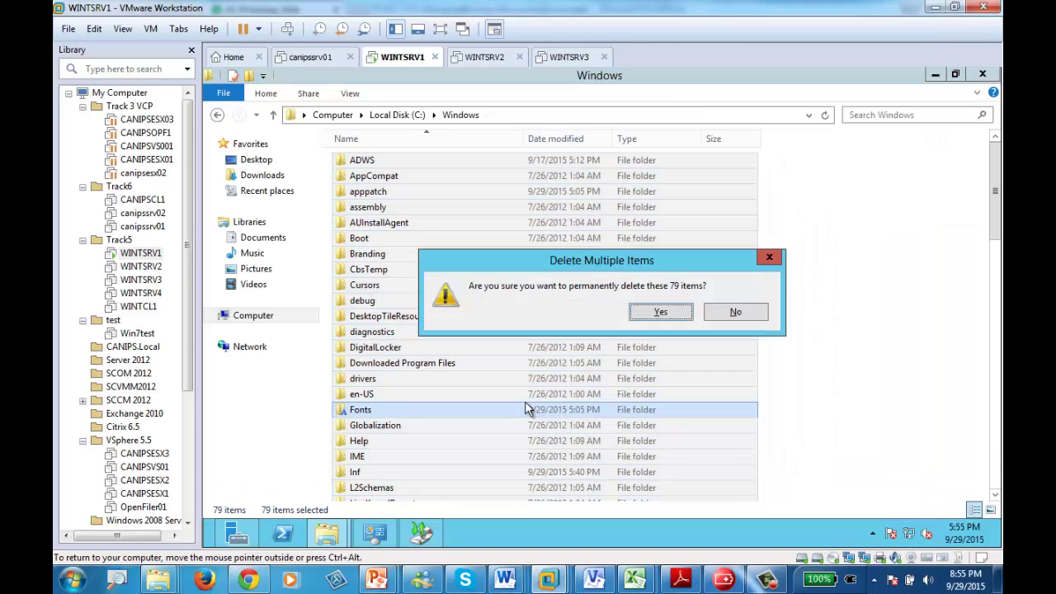
pyautogui.click(658, 315)
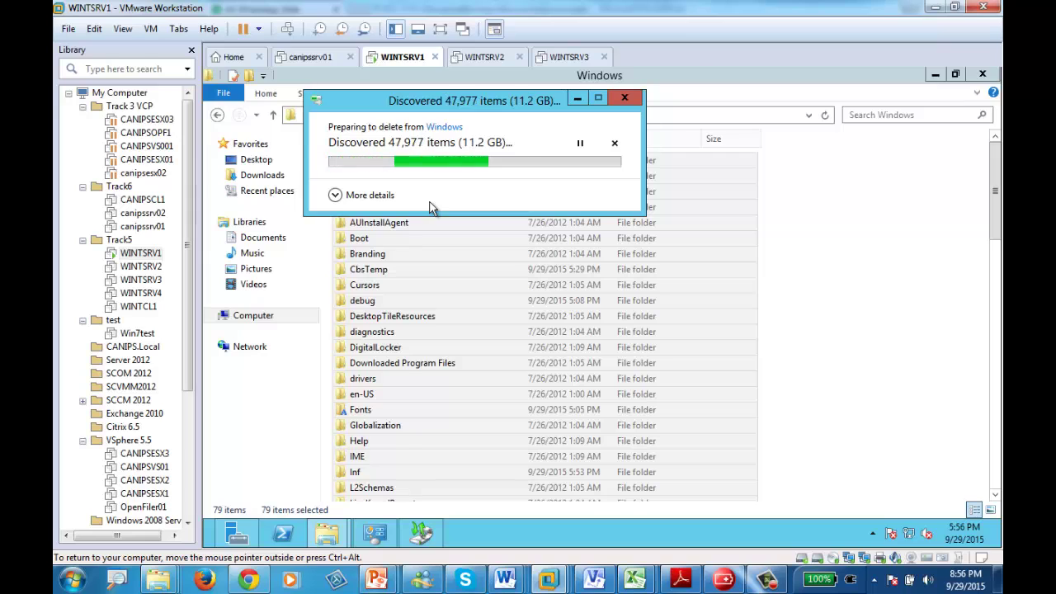
pyautogui.moveTo(500, 100); pyautogui.dragTo(713, 216)
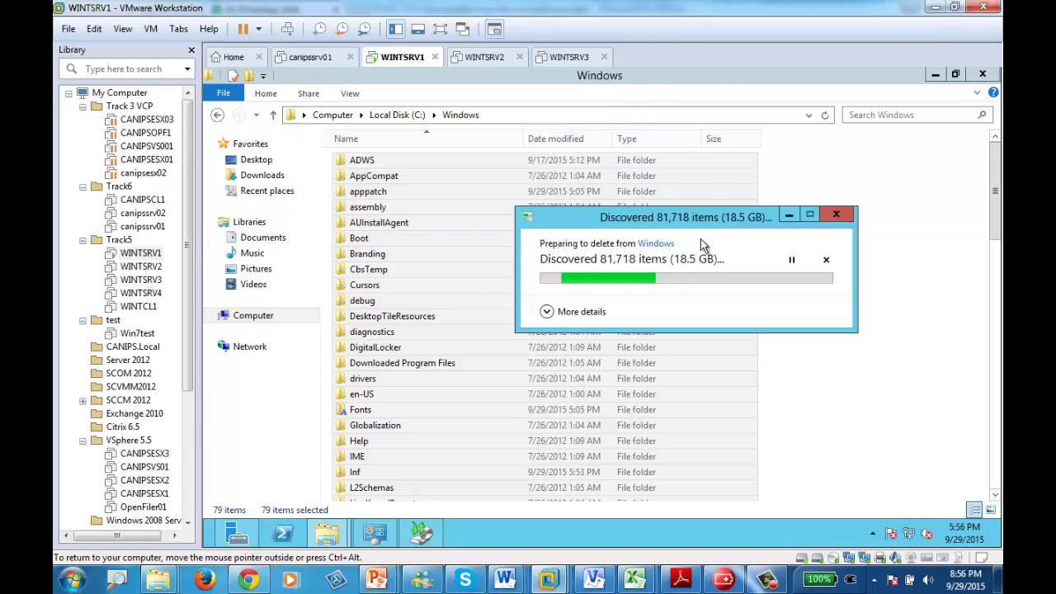
pyautogui.click(549, 312)
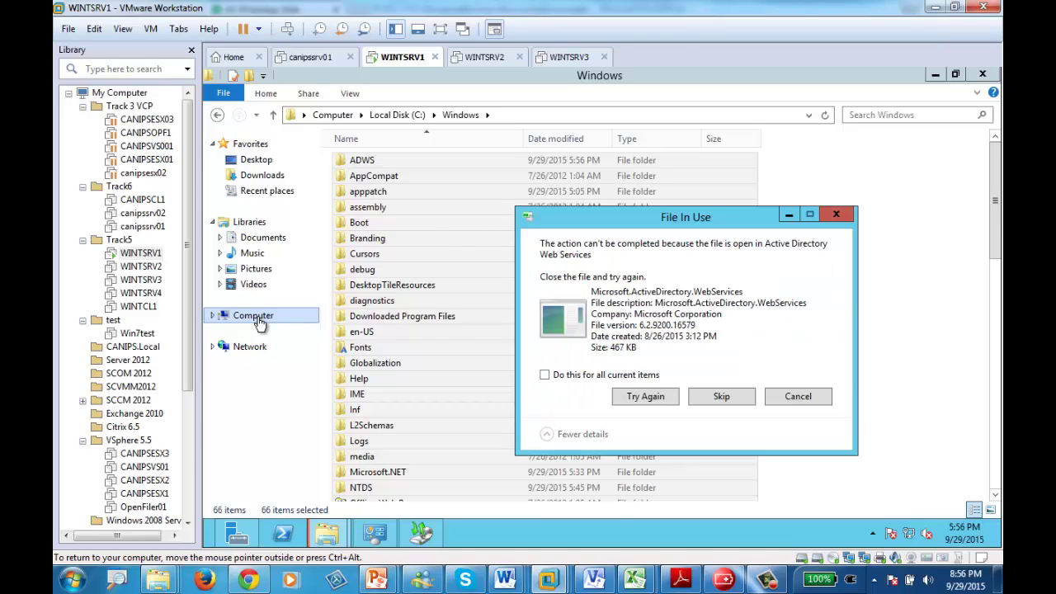
# - Skip every in-use file and system folder, including Programs and System32, for all items
pyautogui.click(638, 396)
pyautogui.click(639, 400)
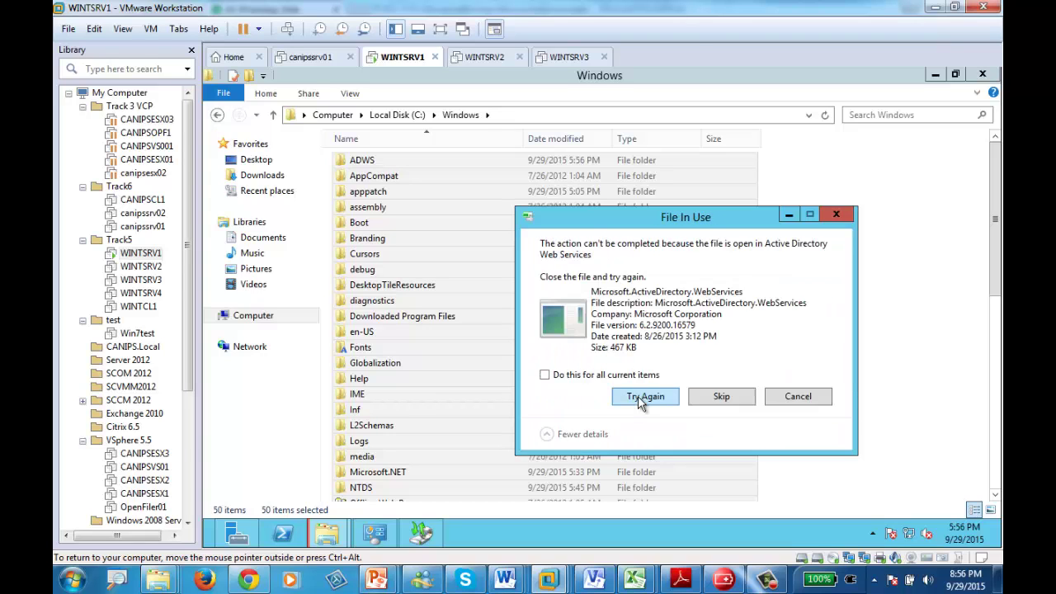
pyautogui.click(639, 400)
pyautogui.click(640, 400)
pyautogui.click(641, 398)
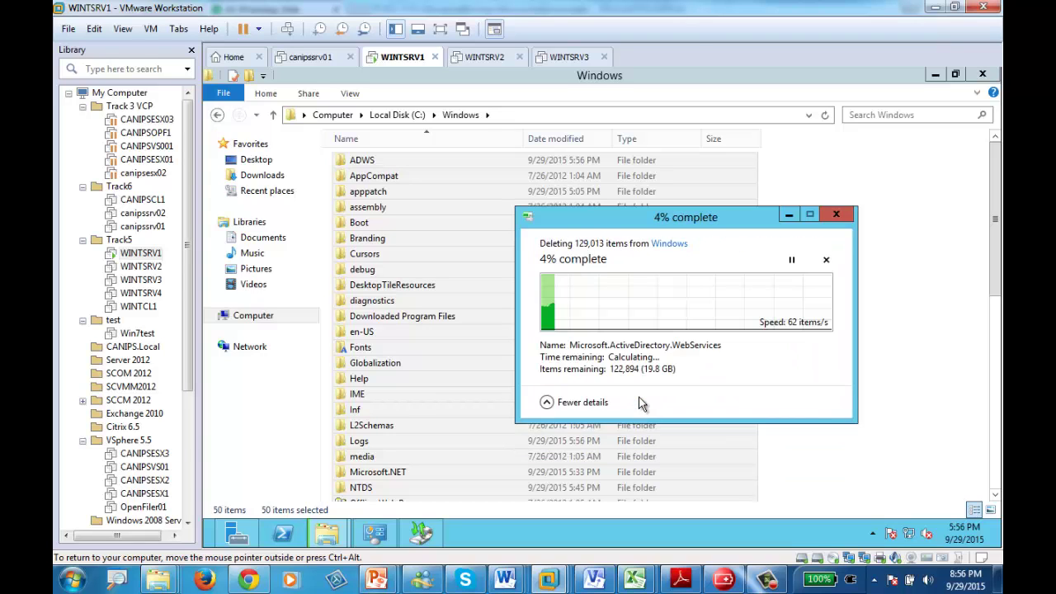
pyautogui.click(641, 398)
pyautogui.click(571, 378)
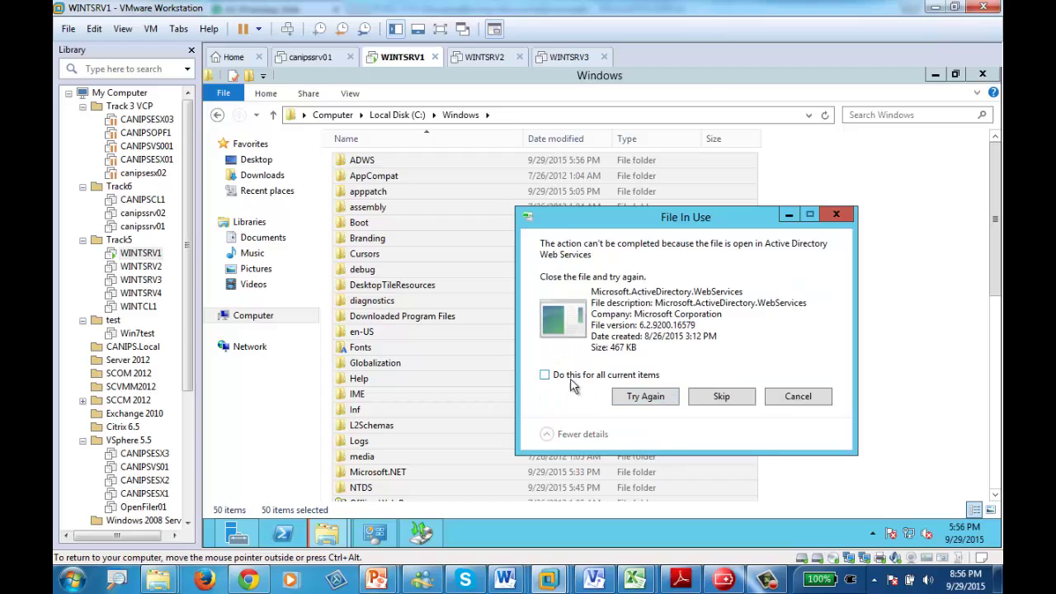
pyautogui.click(723, 400)
pyautogui.click(625, 356)
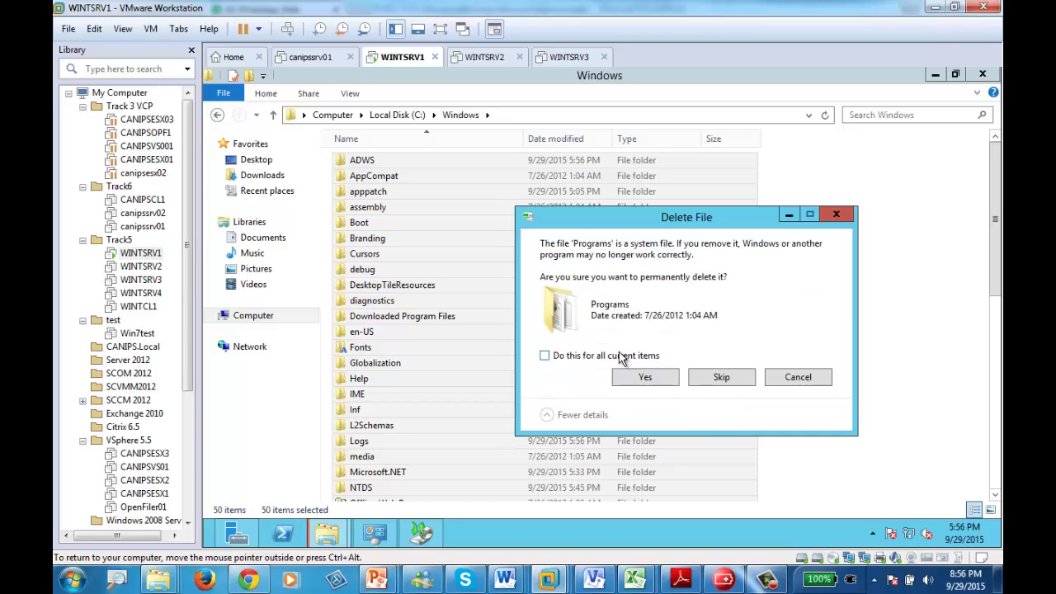
pyautogui.click(716, 379)
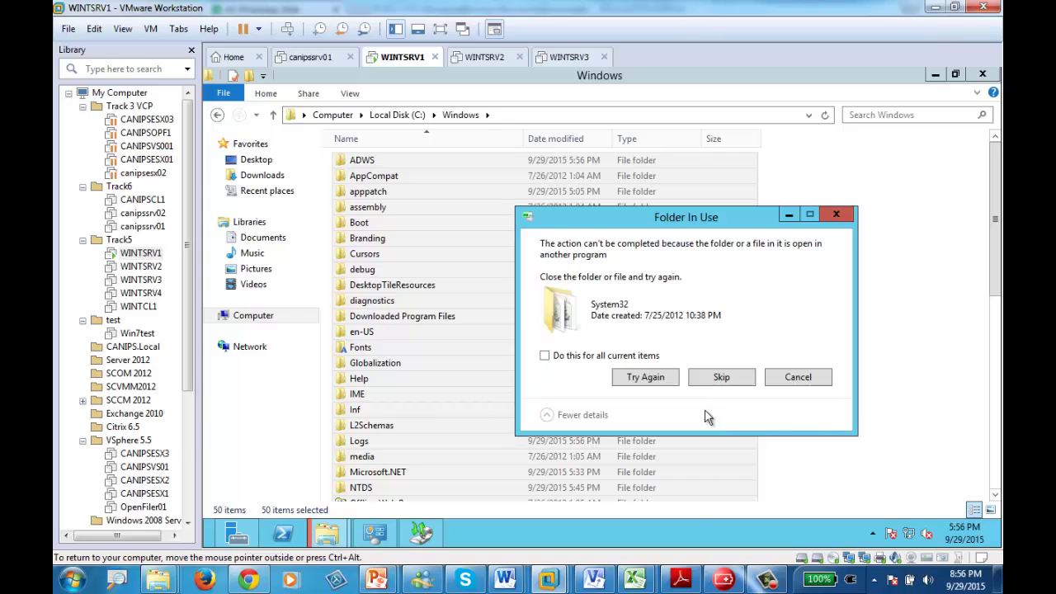
pyautogui.click(609, 358)
pyautogui.click(723, 381)
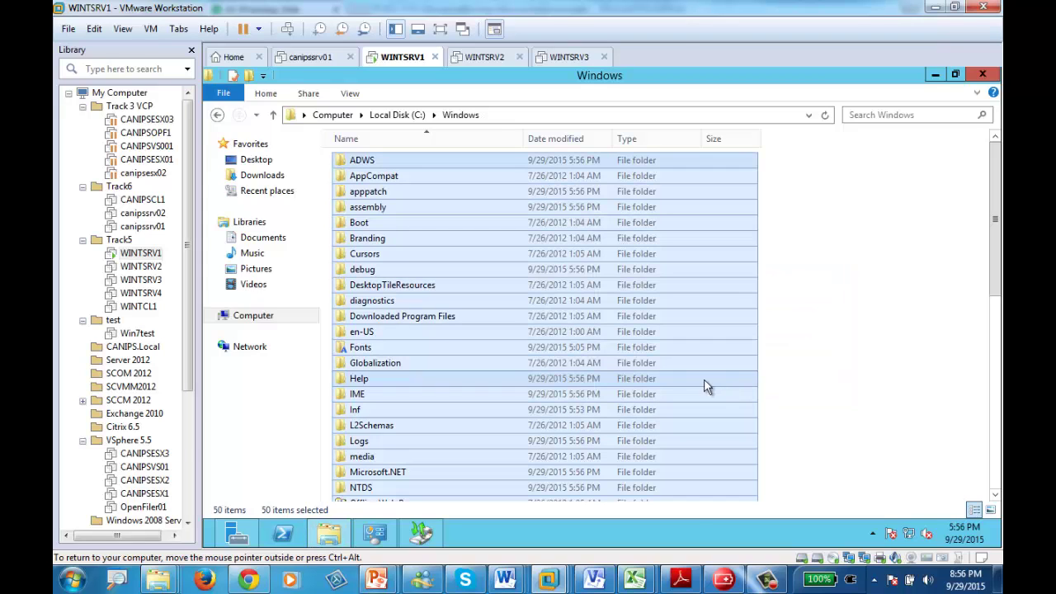
pyautogui.click(210, 549)
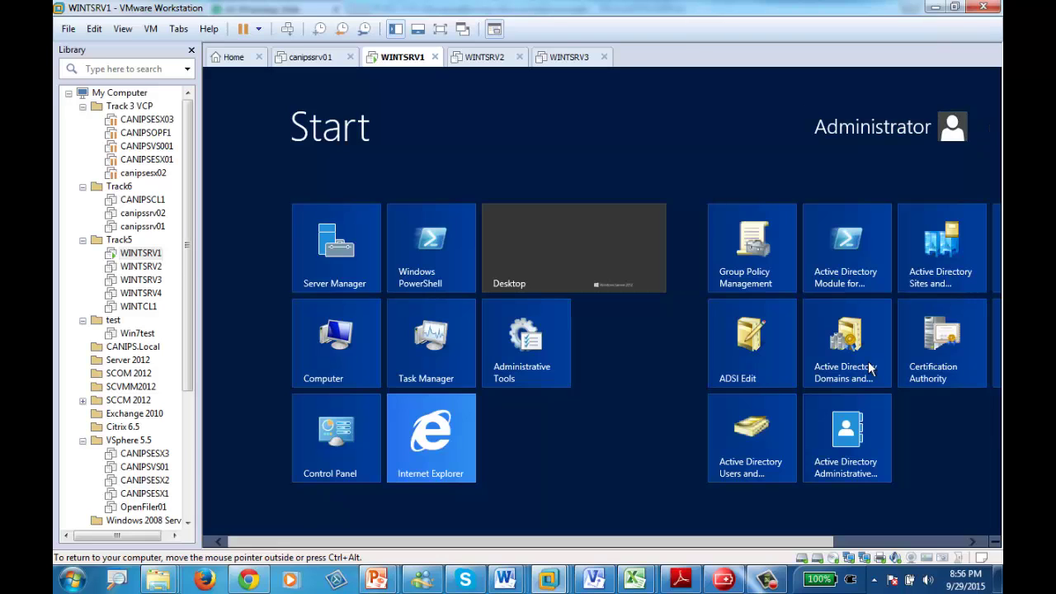
# - Restart the server from Settings > Power with reason 'Hardware: Installation (Unplanned)'
pyautogui.scroll(-2, 918, 510)
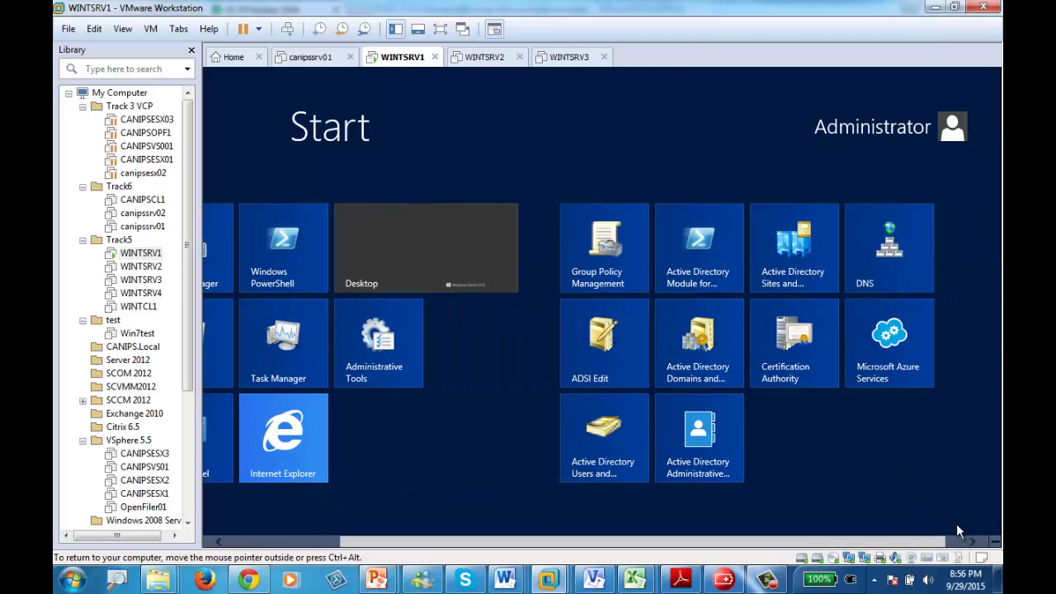
pyautogui.moveTo(998, 543)
pyautogui.click(974, 397)
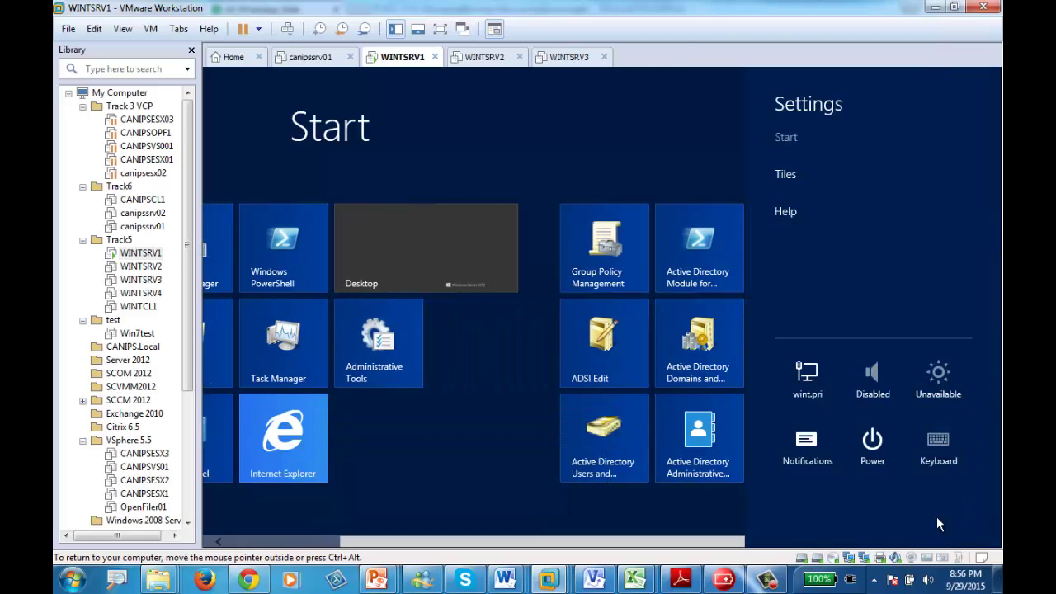
pyautogui.click(872, 441)
pyautogui.click(863, 398)
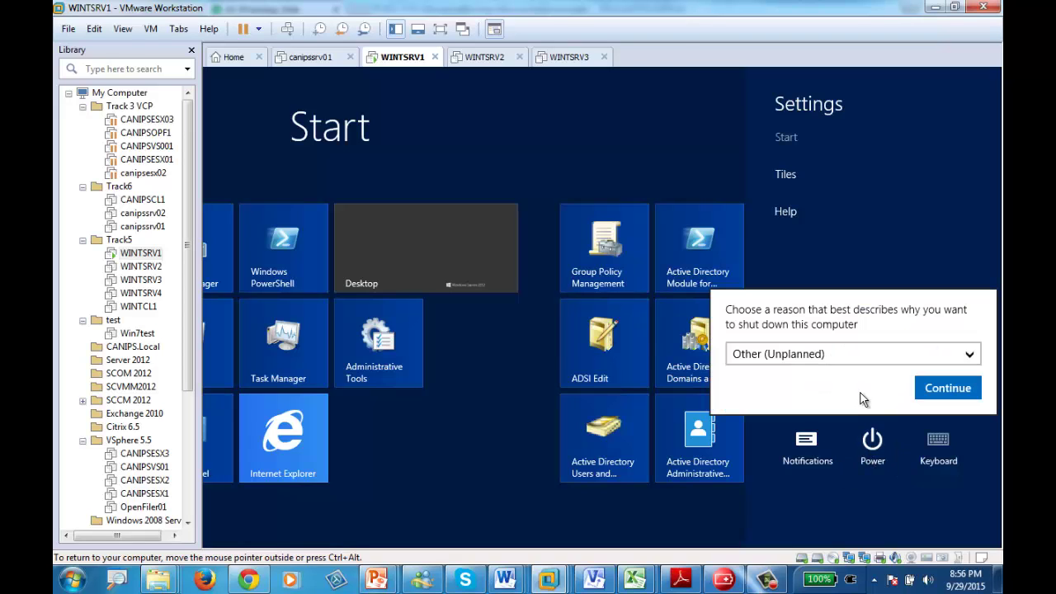
pyautogui.click(867, 353)
pyautogui.click(922, 410)
pyautogui.click(937, 390)
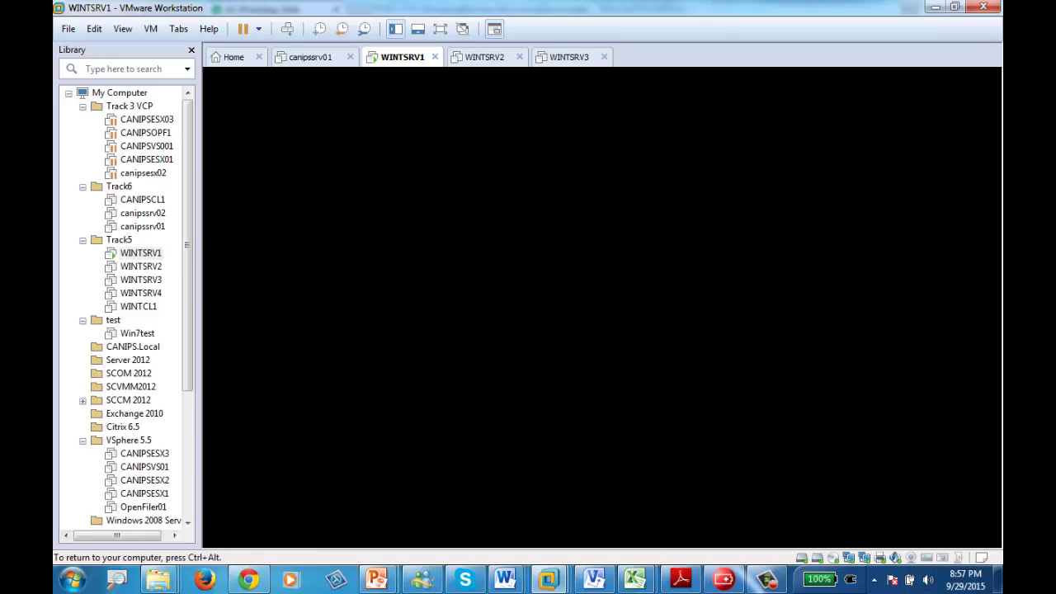
pyautogui.click(767, 580)
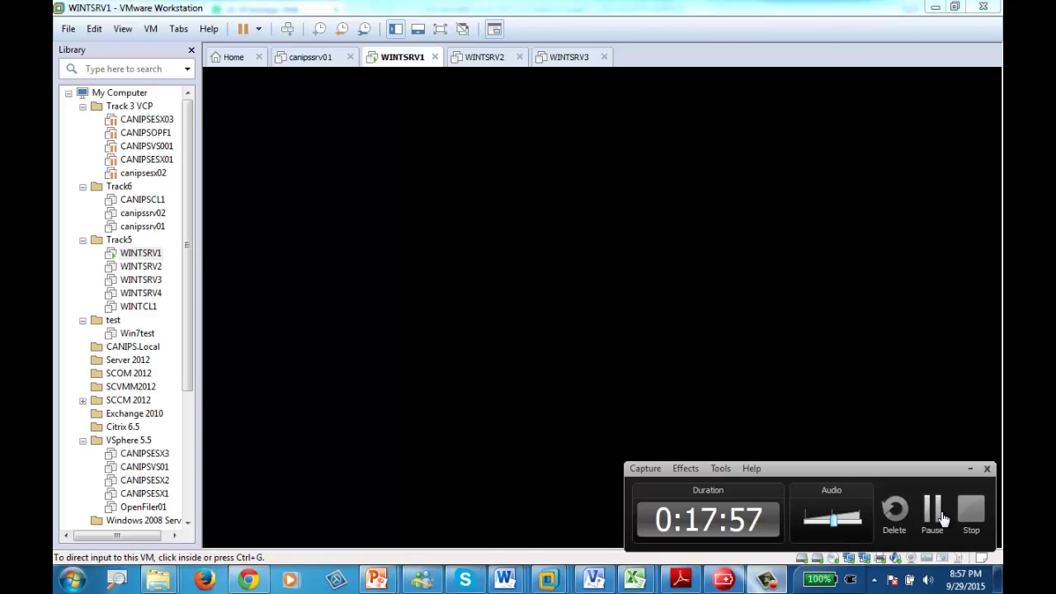
pyautogui.click(785, 454)
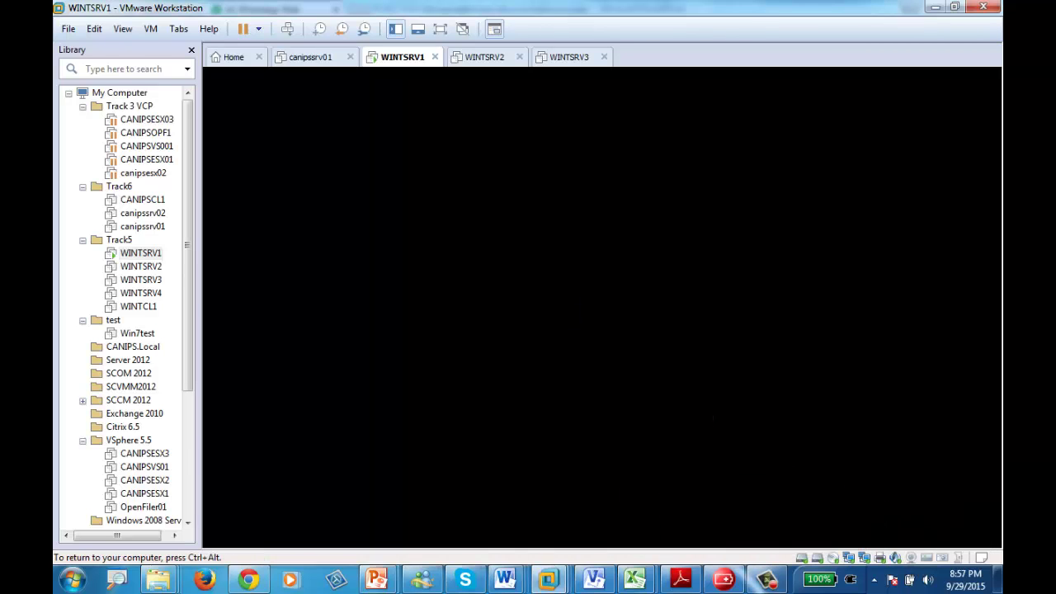
pyautogui.hotkey('ctrl', 'alt')
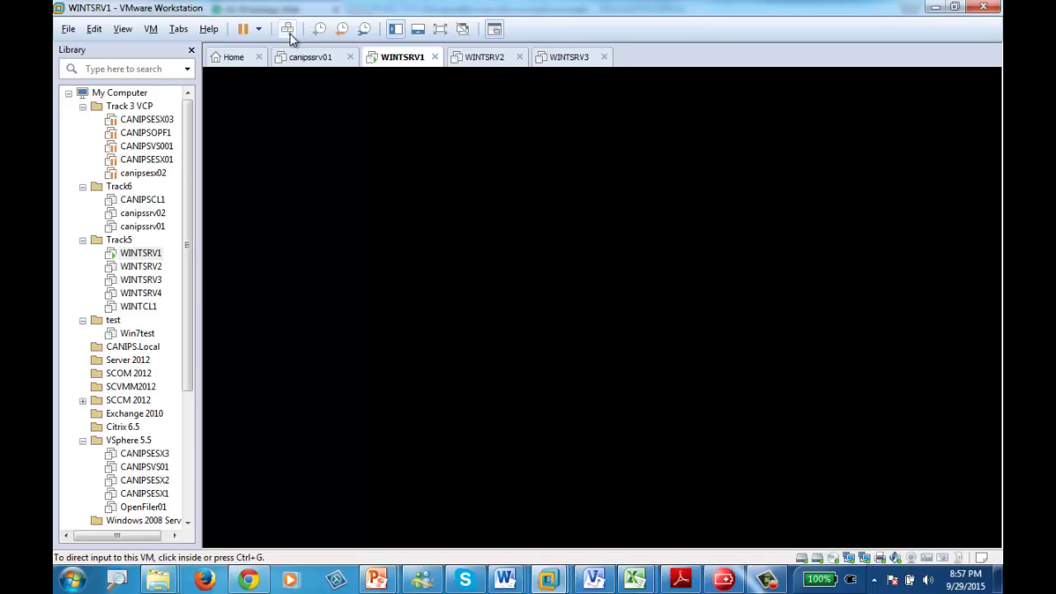
pyautogui.click(474, 58)
pyautogui.click(401, 57)
pyautogui.click(569, 401)
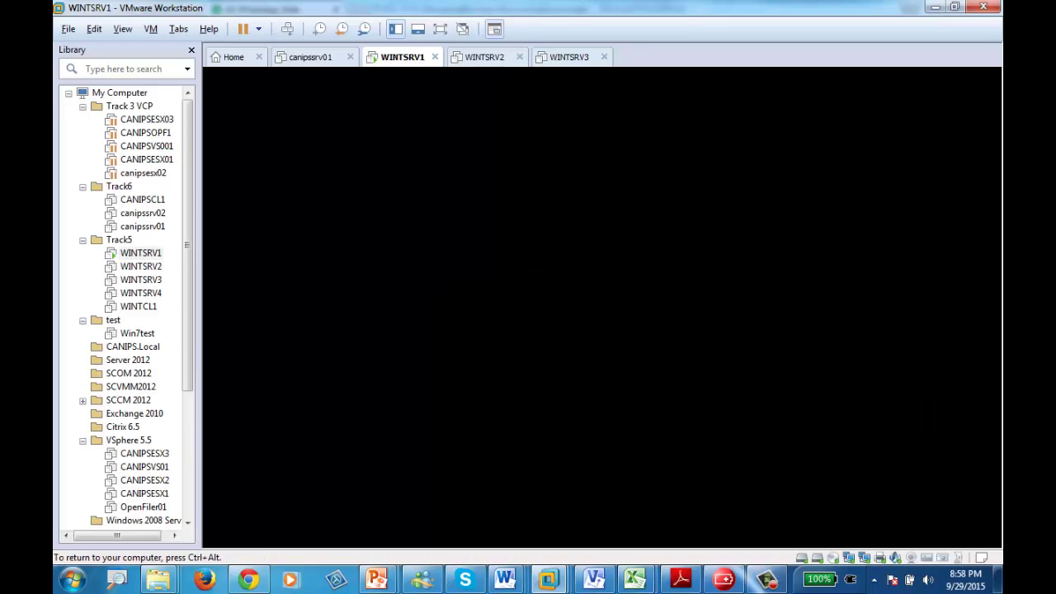
pyautogui.hotkey('ctrl', 'alt')
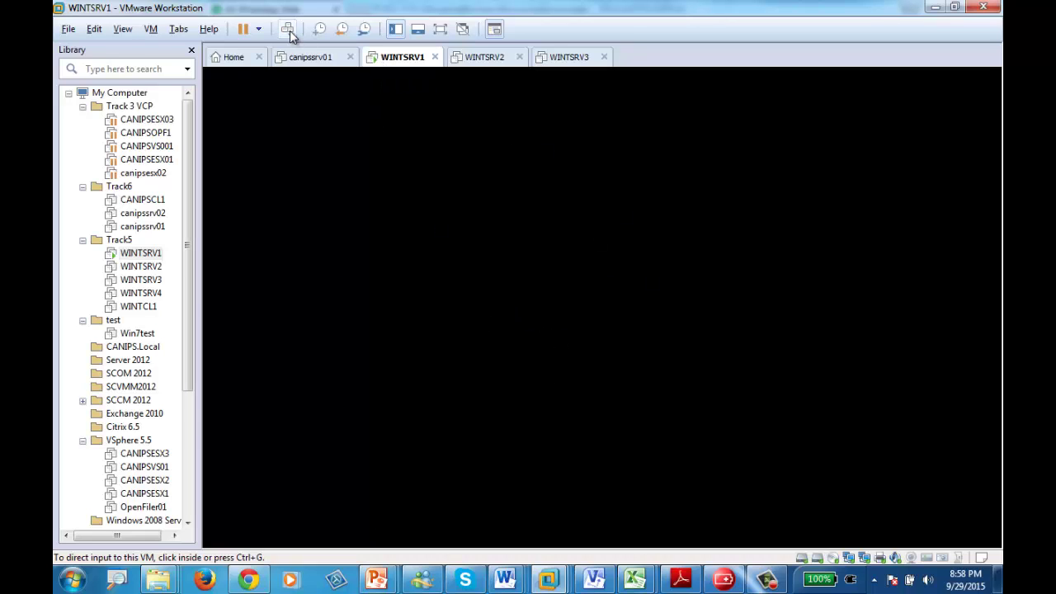
# - Reset WINTSRV1 through its tab's Power > Reset and confirm
pyautogui.rightClick(401, 57)
pyautogui.moveTo(520, 94)
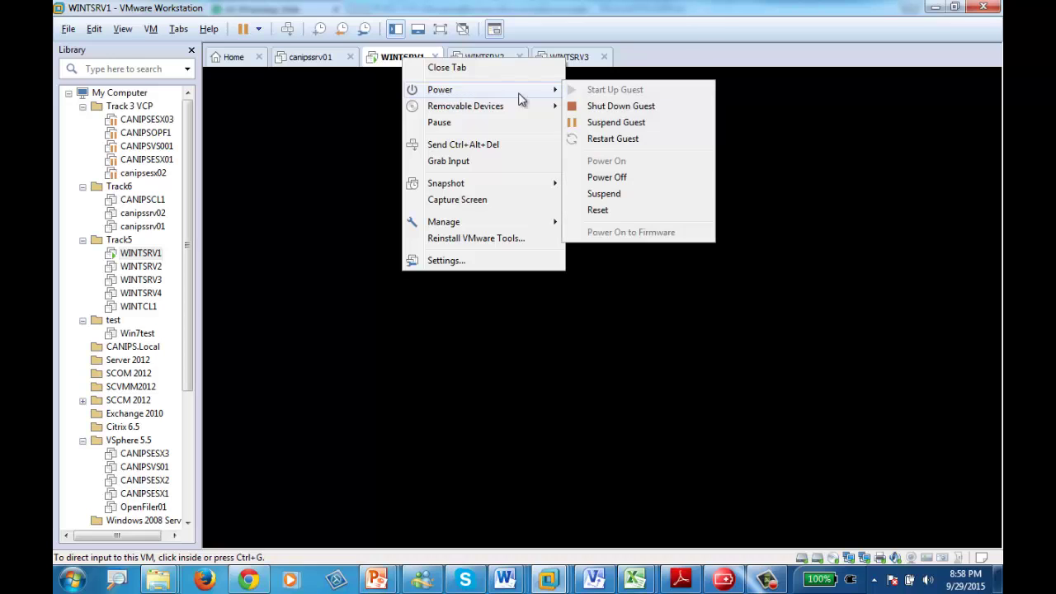
pyautogui.click(608, 212)
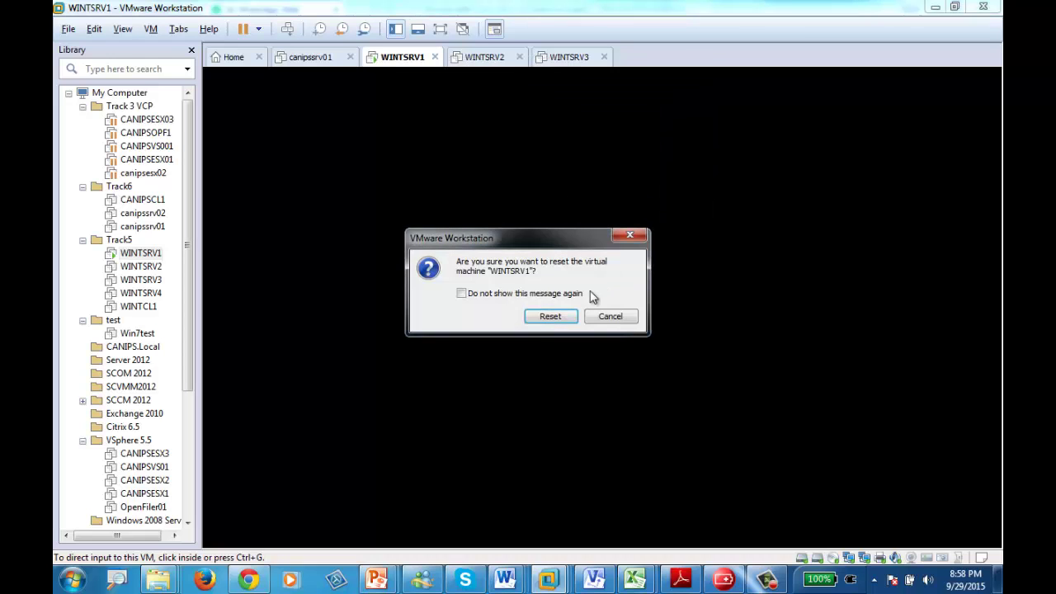
pyautogui.click(552, 316)
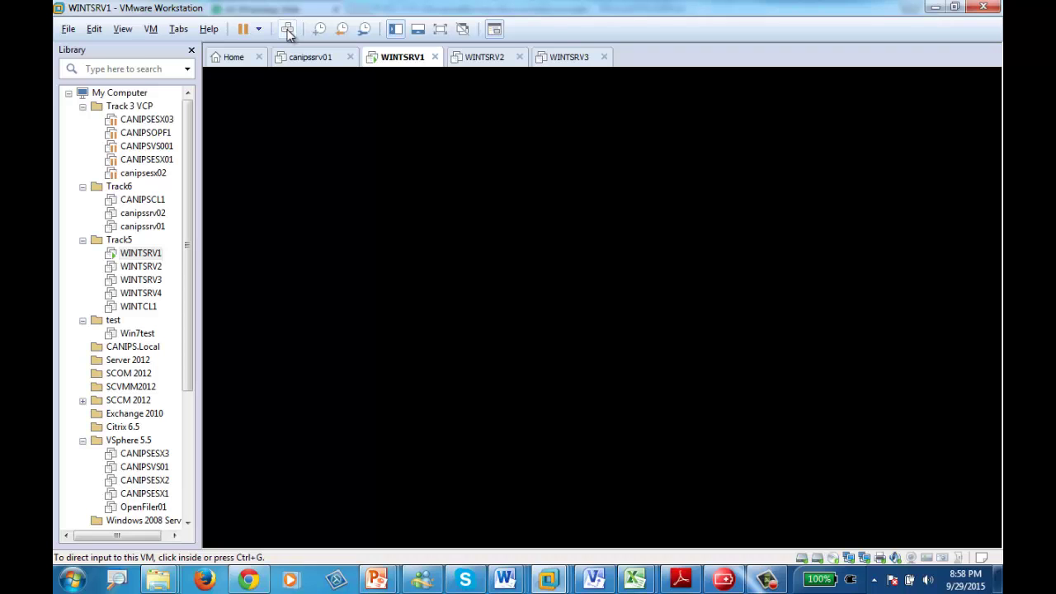
# - Revert WINTSRV1 to the 'Before Crash' snapshot, then recheck the snapshot list
pyautogui.click(70, 28)
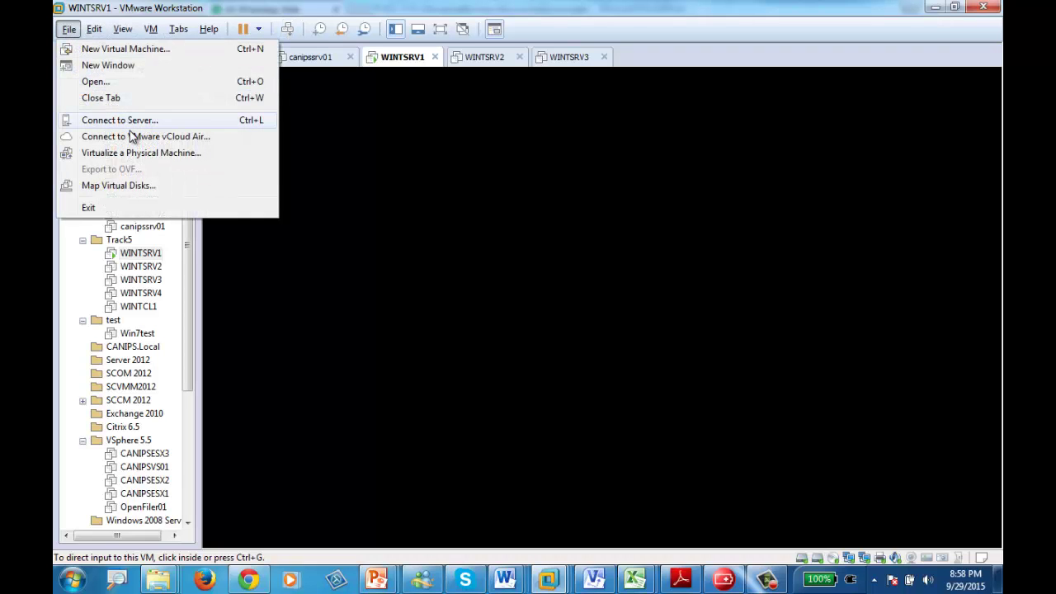
pyautogui.moveTo(151, 29)
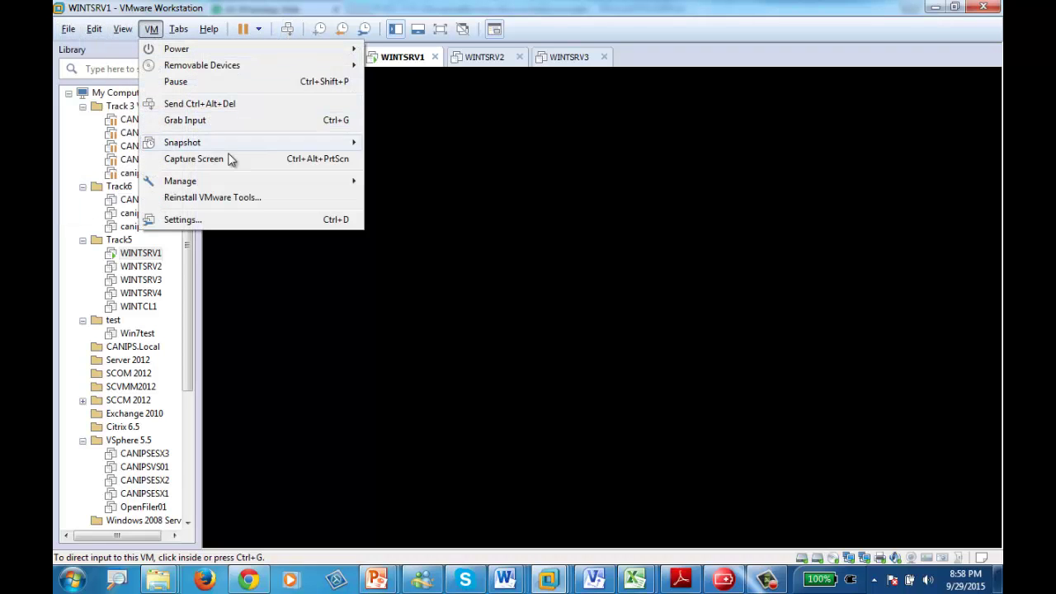
pyautogui.moveTo(257, 142)
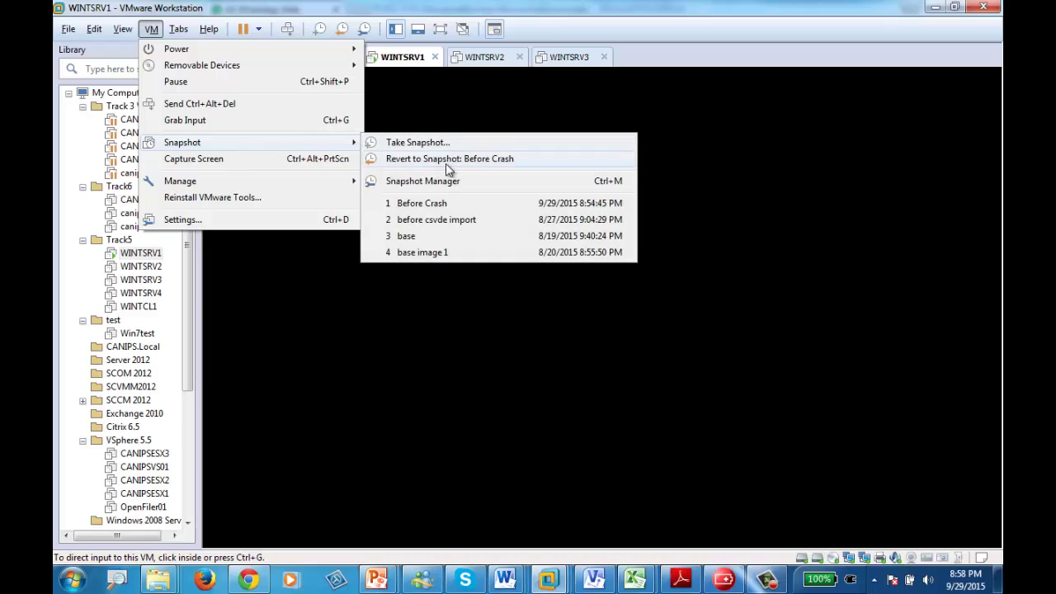
pyautogui.click(459, 204)
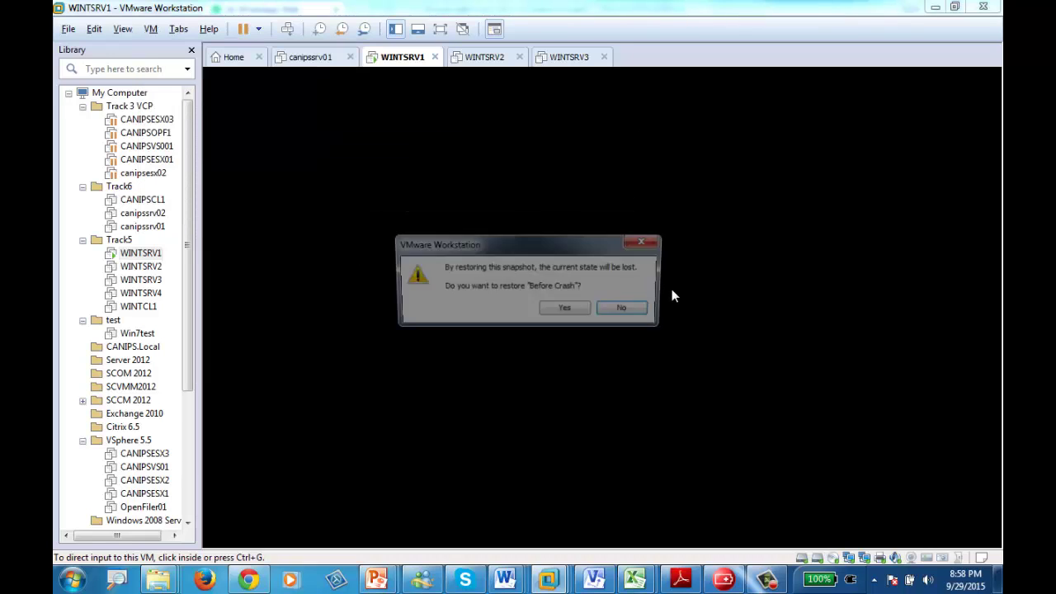
pyautogui.click(565, 312)
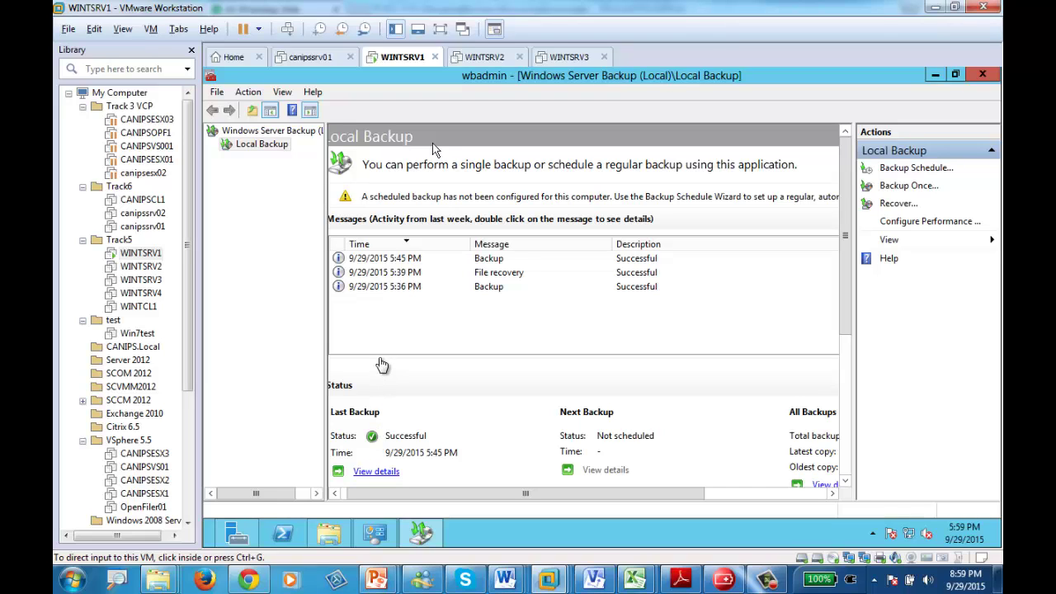
pyautogui.click(151, 30)
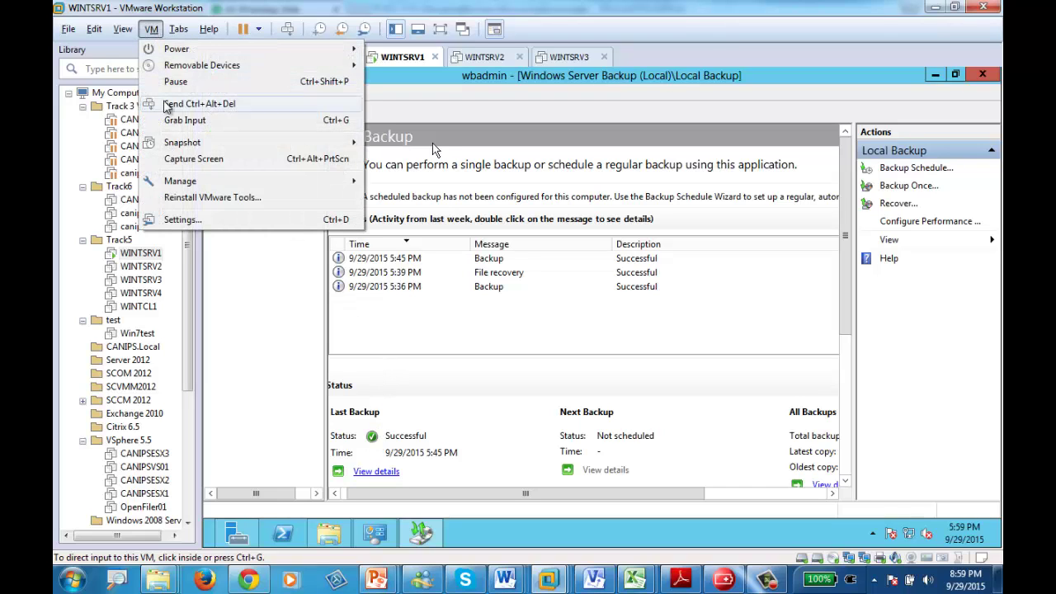
pyautogui.moveTo(196, 145)
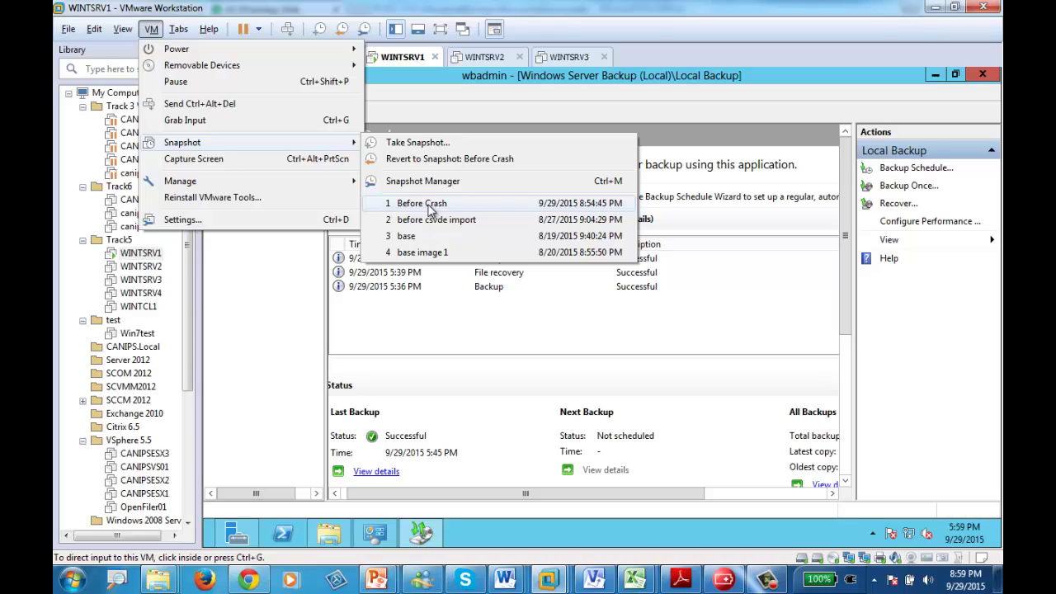
pyautogui.click(300, 360)
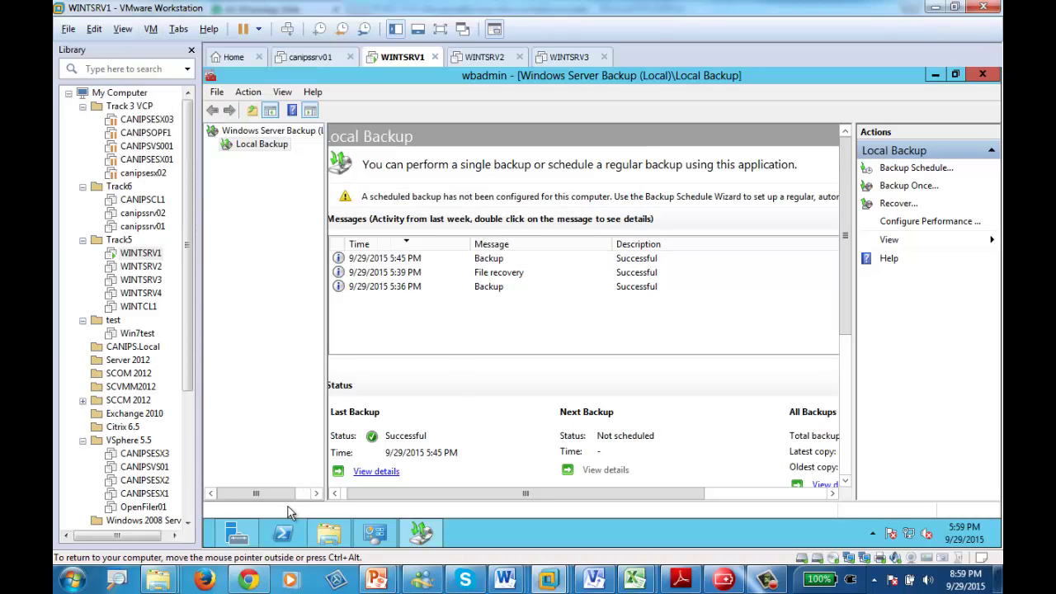
# - Enable Minimal safe boot on msconfig's Boot tab and exit without restarting
pyautogui.click(212, 540)
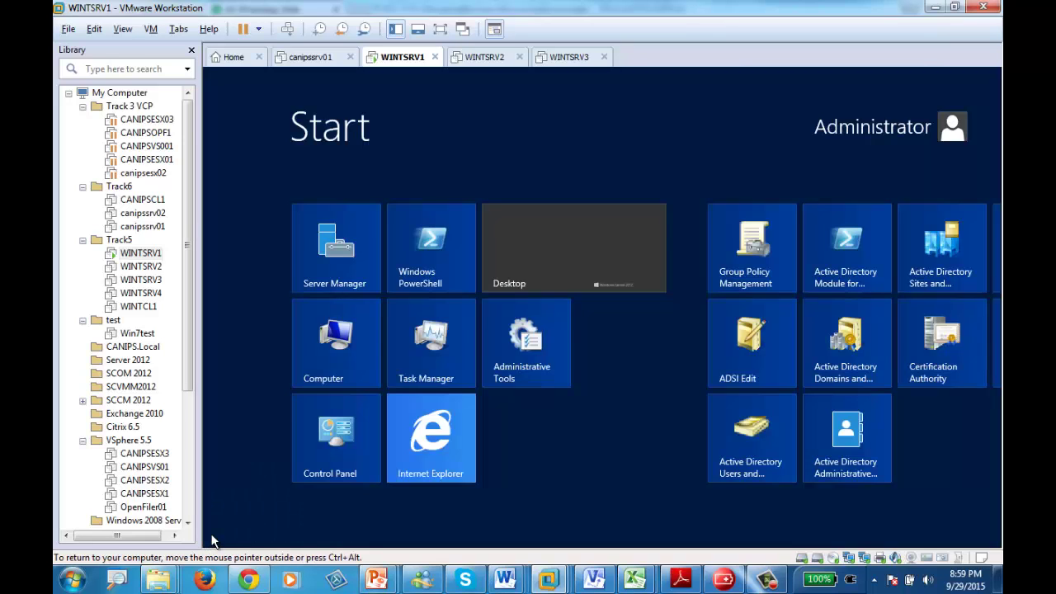
pyautogui.write('msconfig')
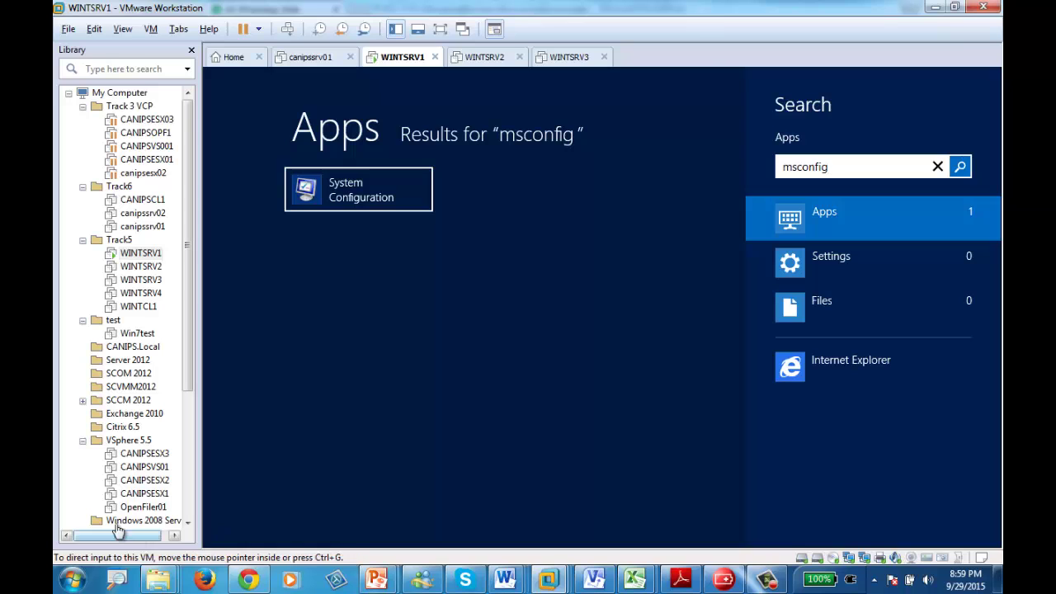
pyautogui.click(337, 186)
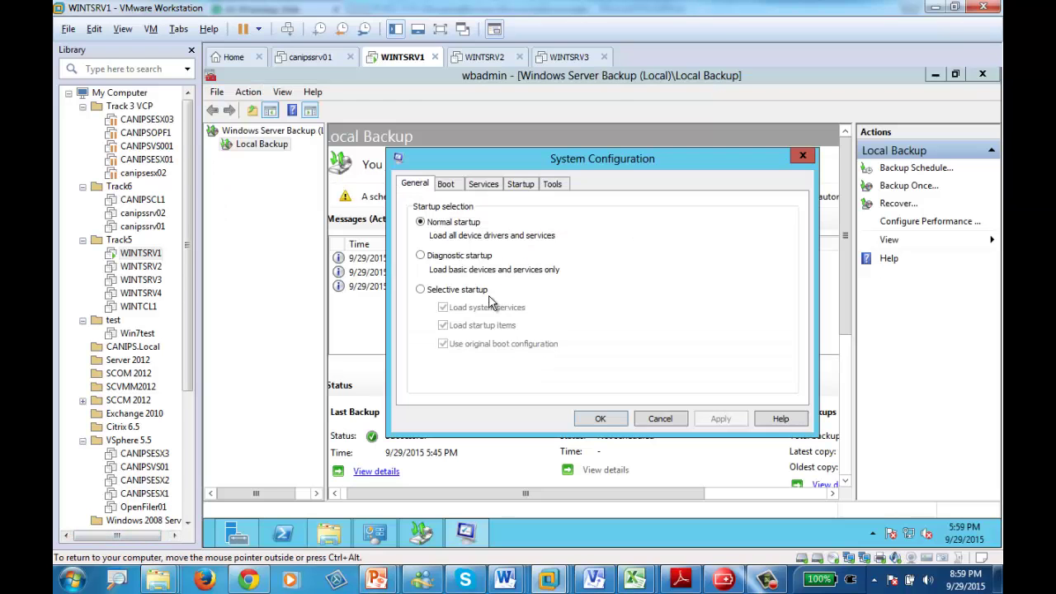
pyautogui.click(451, 186)
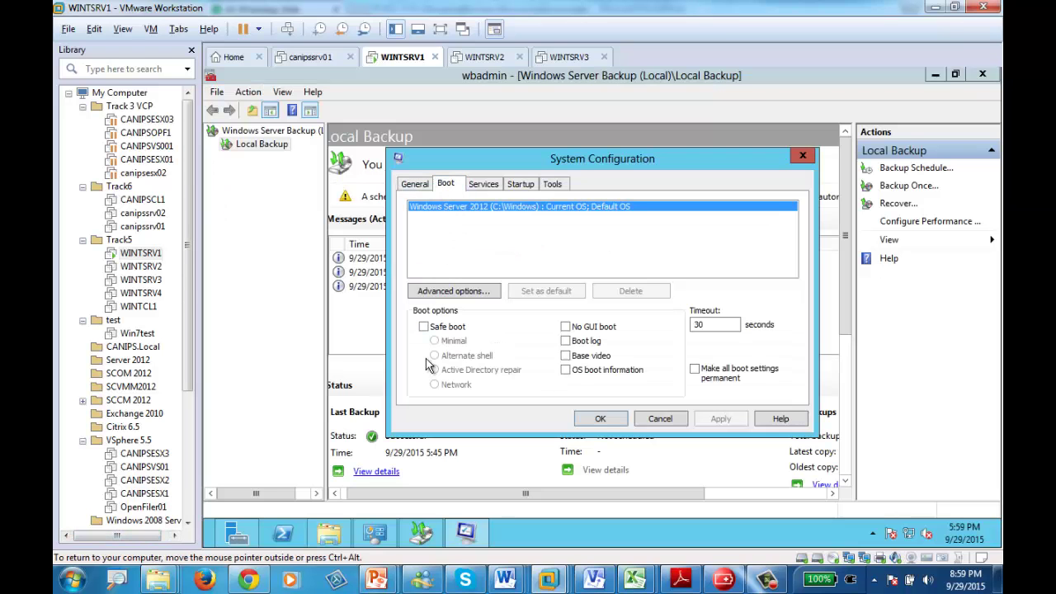
pyautogui.click(424, 327)
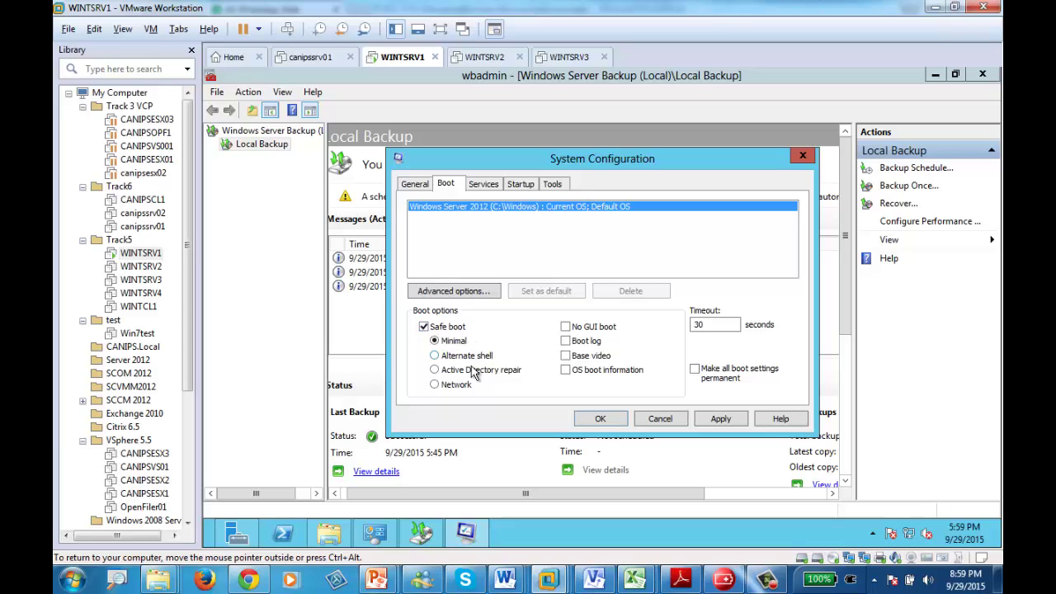
pyautogui.click(433, 370)
pyautogui.click(438, 341)
pyautogui.click(599, 420)
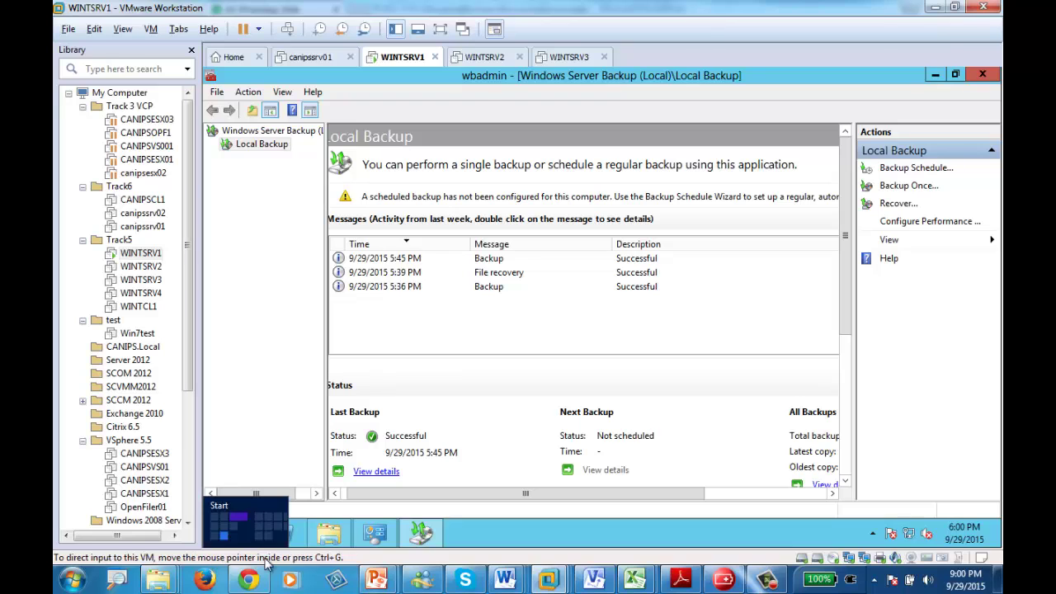
# - Permanently delete all five folders in C:\Program Files (x86), retrying the protected files
pyautogui.click(328, 533)
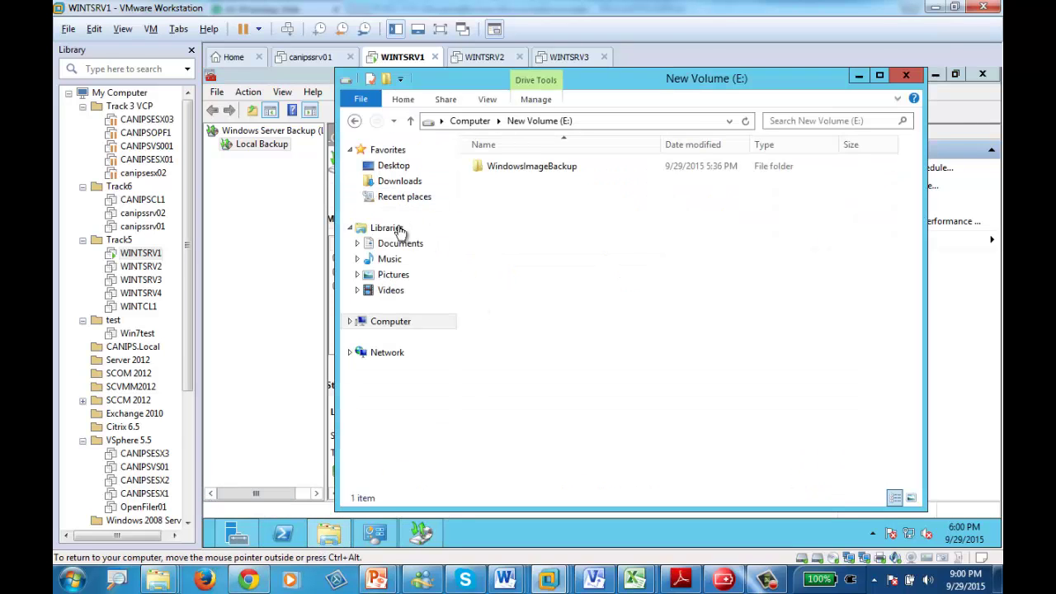
pyautogui.click(384, 321)
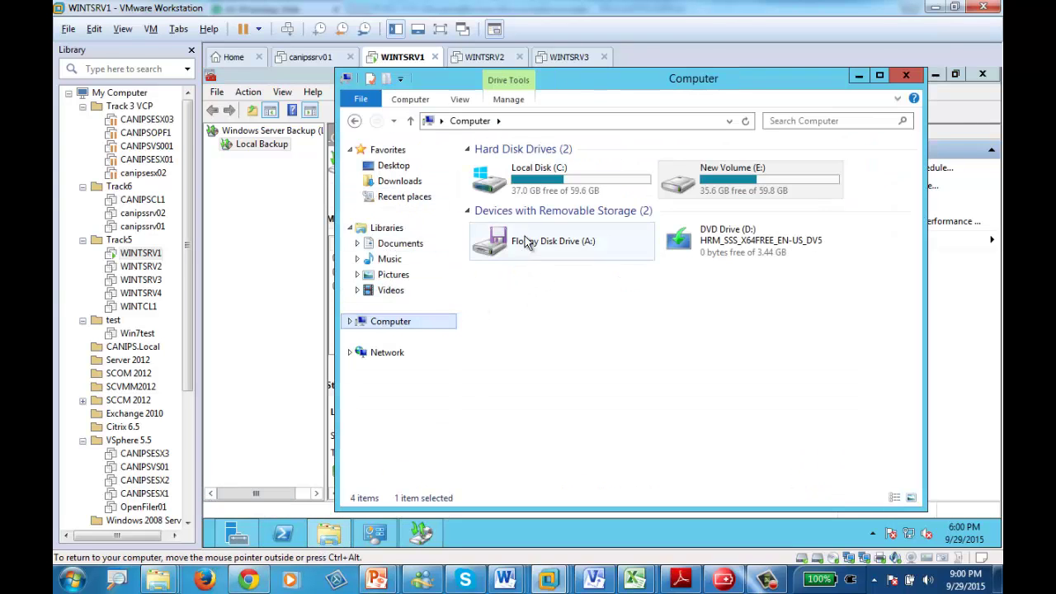
pyautogui.doubleClick(549, 173)
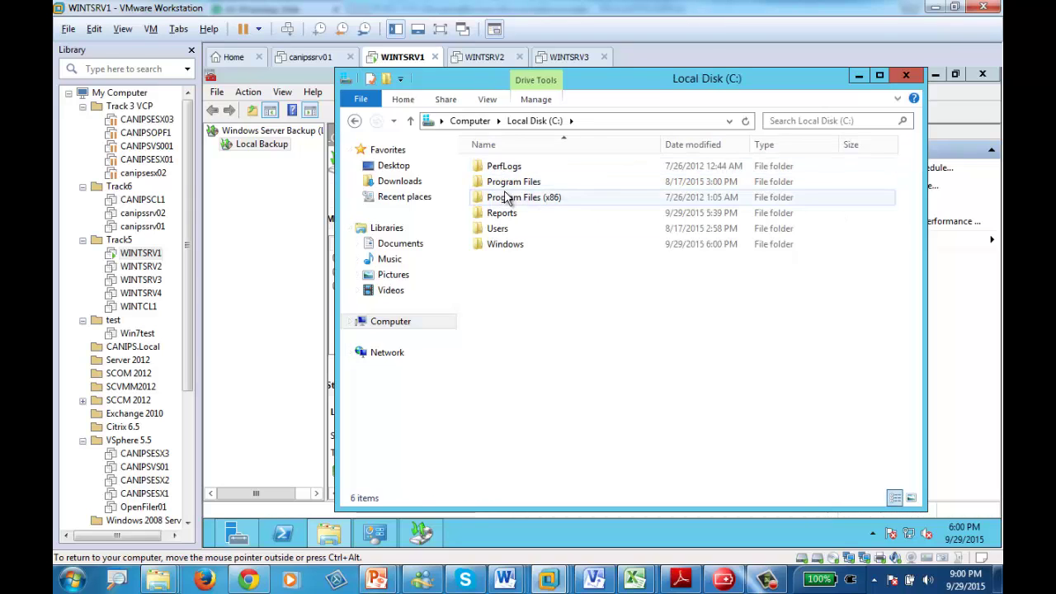
pyautogui.doubleClick(514, 198)
pyautogui.click(514, 198)
pyautogui.hotkey('ctrl', 'a')
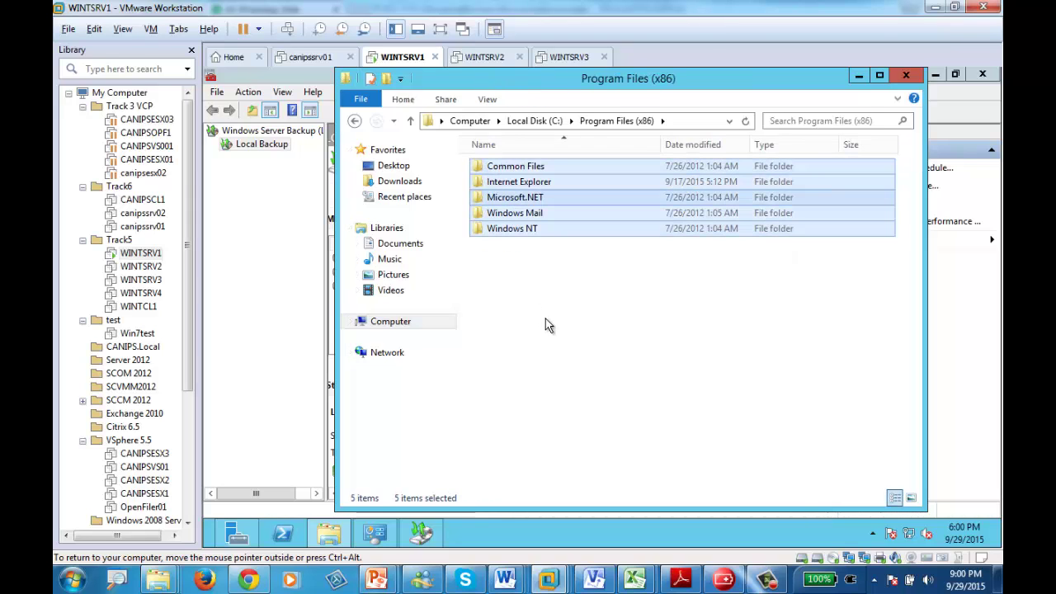
pyautogui.hotkey('shift', 'Delete')
pyautogui.click(652, 312)
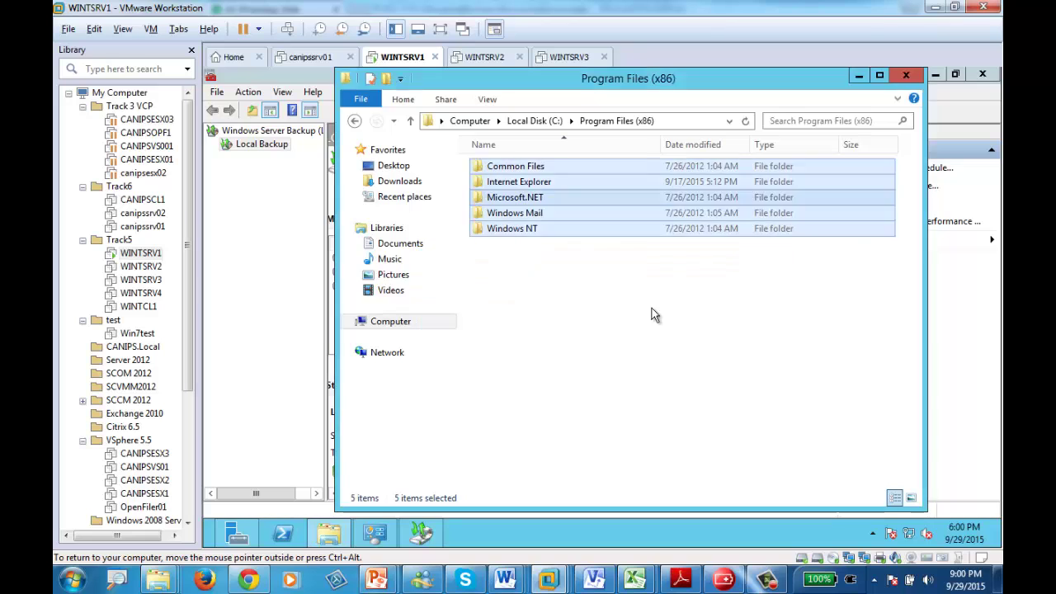
pyautogui.click(412, 251)
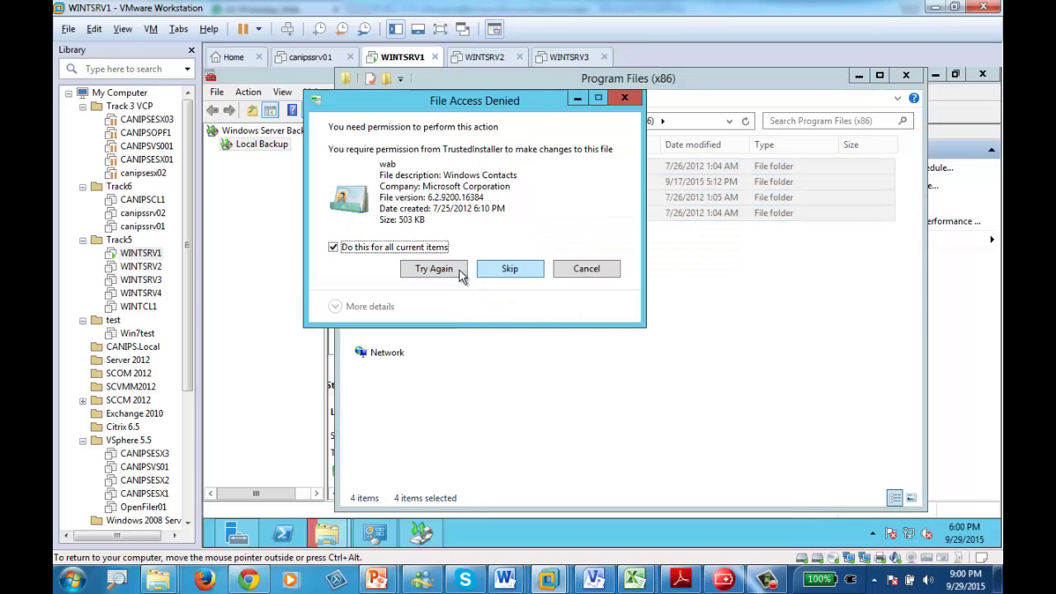
pyautogui.click(429, 272)
# - Select all six folders in C:\Program Files and delete them
pyautogui.click(452, 277)
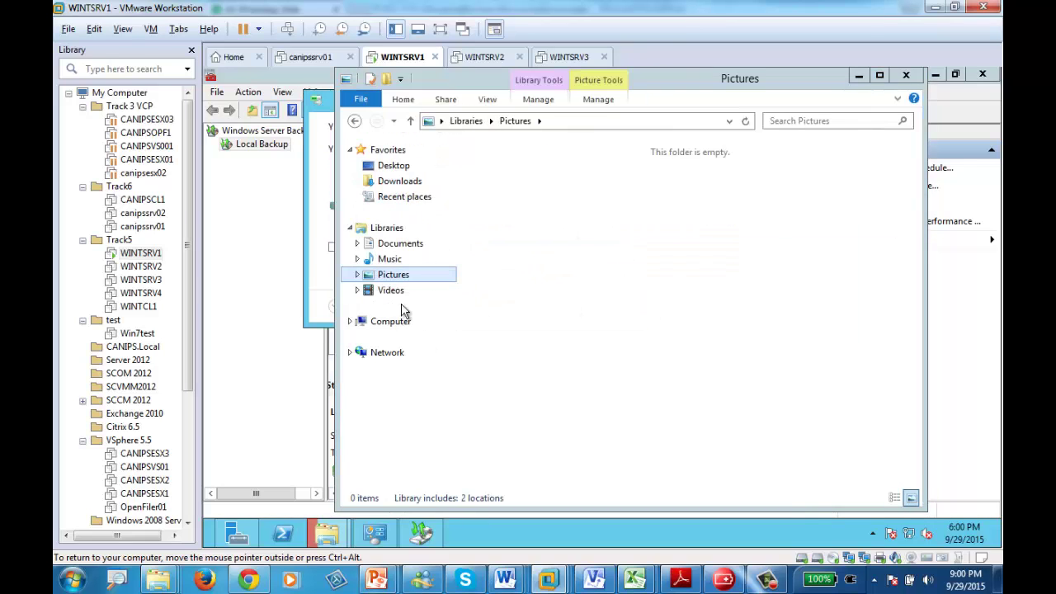
pyautogui.click(373, 324)
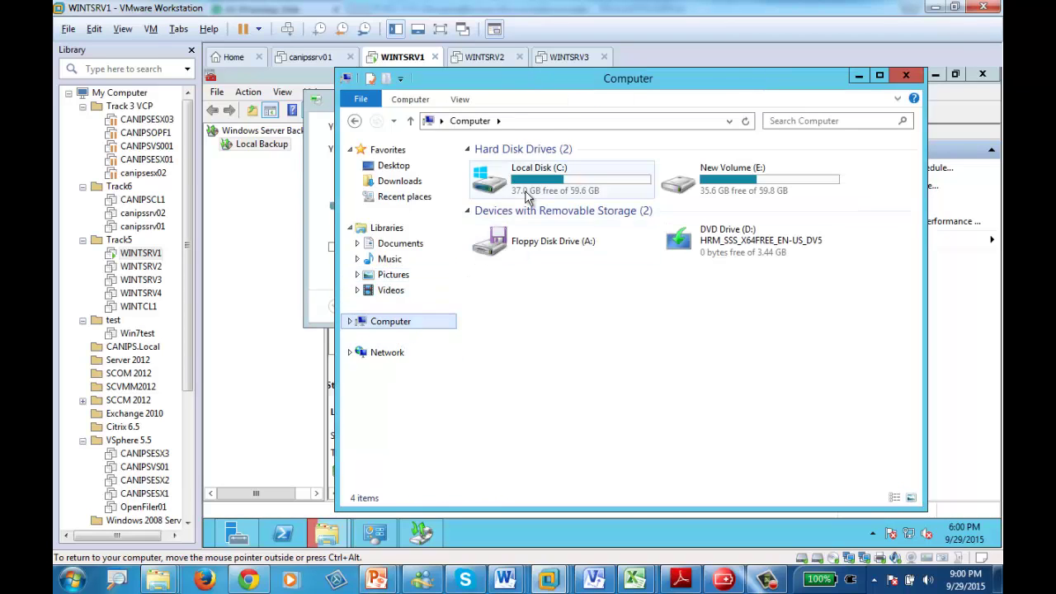
pyautogui.doubleClick(528, 182)
pyautogui.click(514, 185)
pyautogui.doubleClick(514, 185)
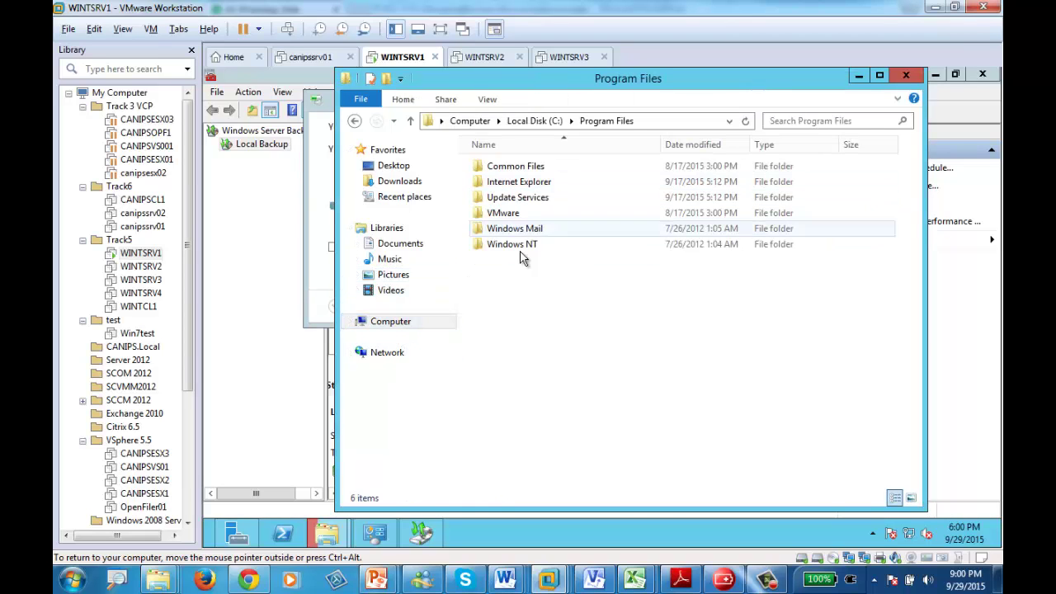
pyautogui.hotkey('ctrl', 'a')
pyautogui.rightClick(543, 211)
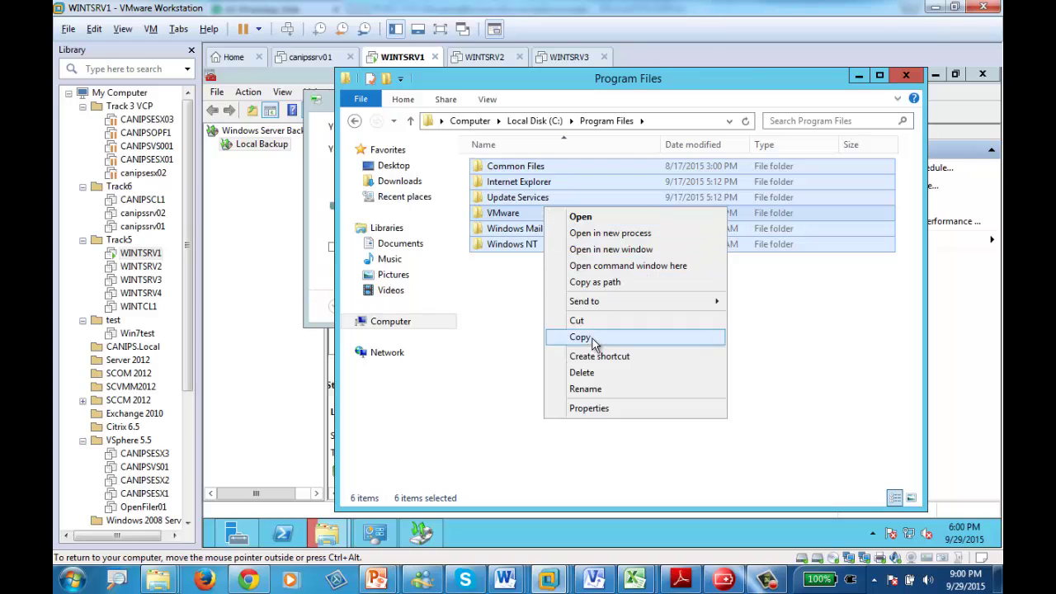
pyautogui.click(684, 373)
pyautogui.click(660, 313)
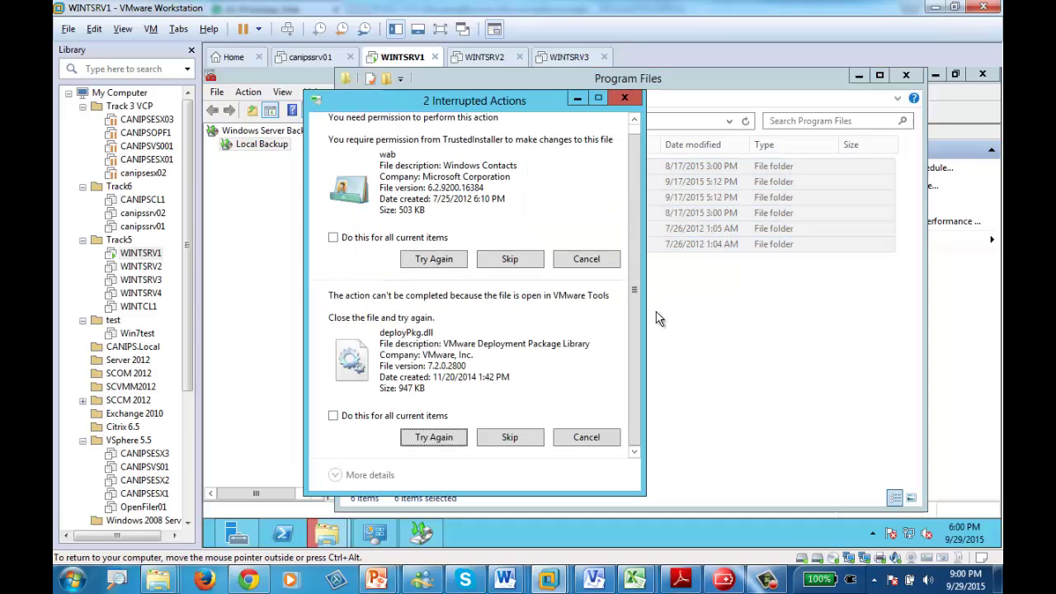
# - Retry the protected files and skip the in-use and access-denied ones, including VMware Tools
pyautogui.click(371, 415)
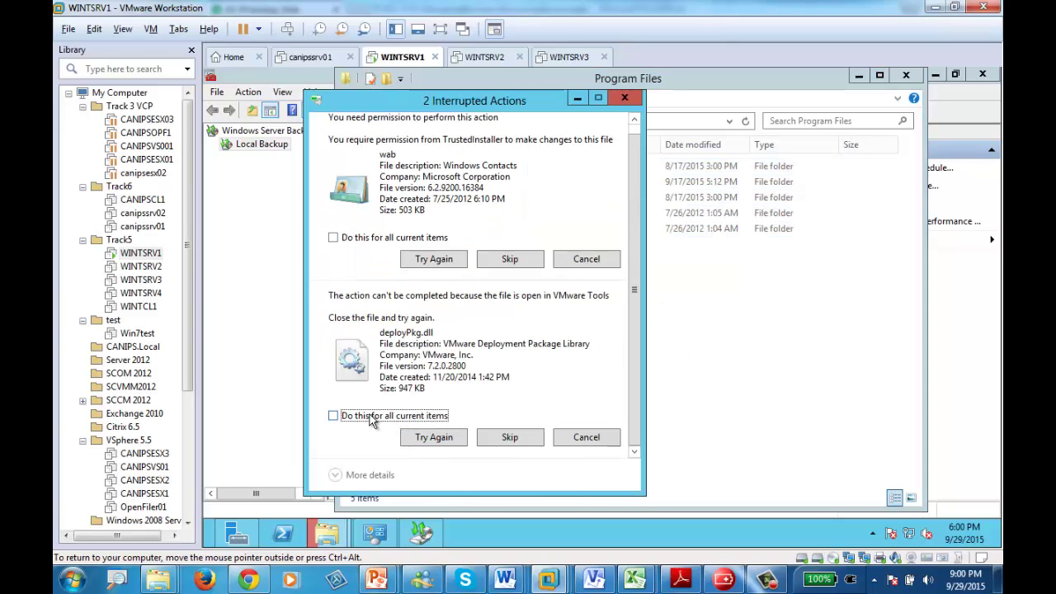
pyautogui.click(365, 238)
pyautogui.click(444, 262)
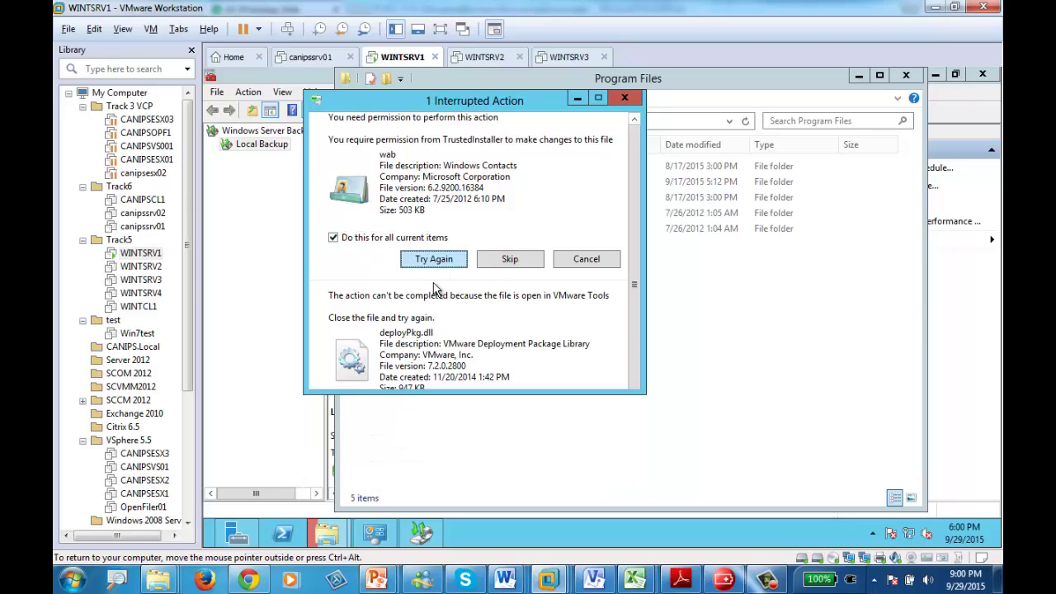
pyautogui.click(440, 273)
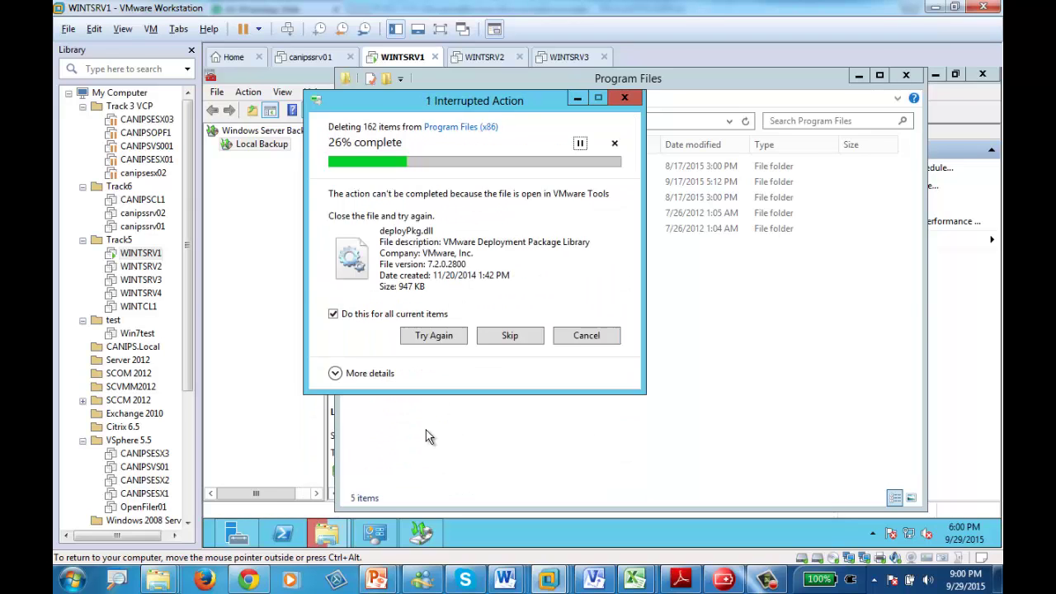
pyautogui.click(507, 448)
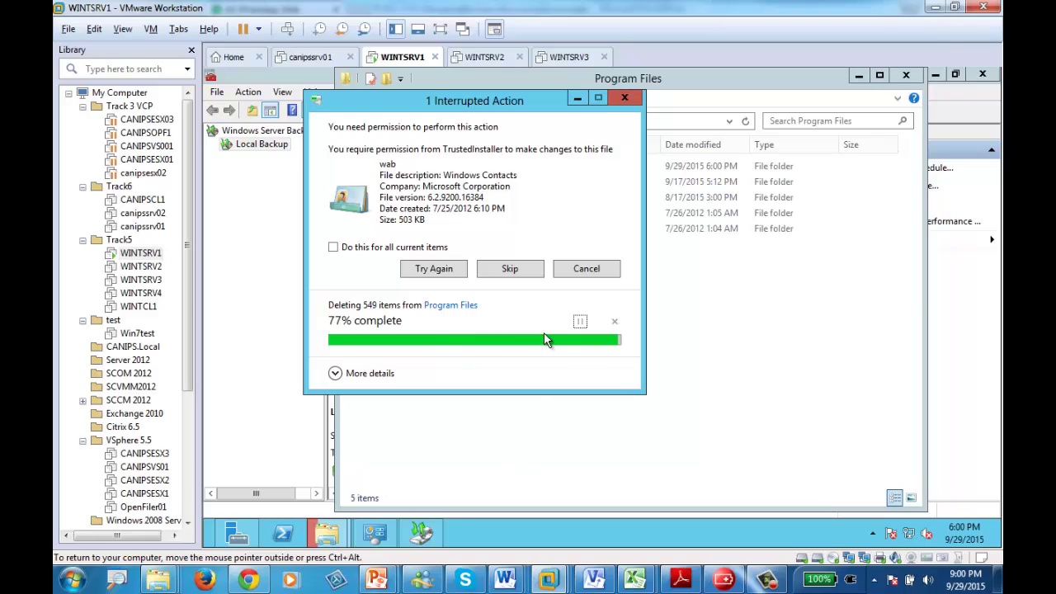
pyautogui.click(498, 272)
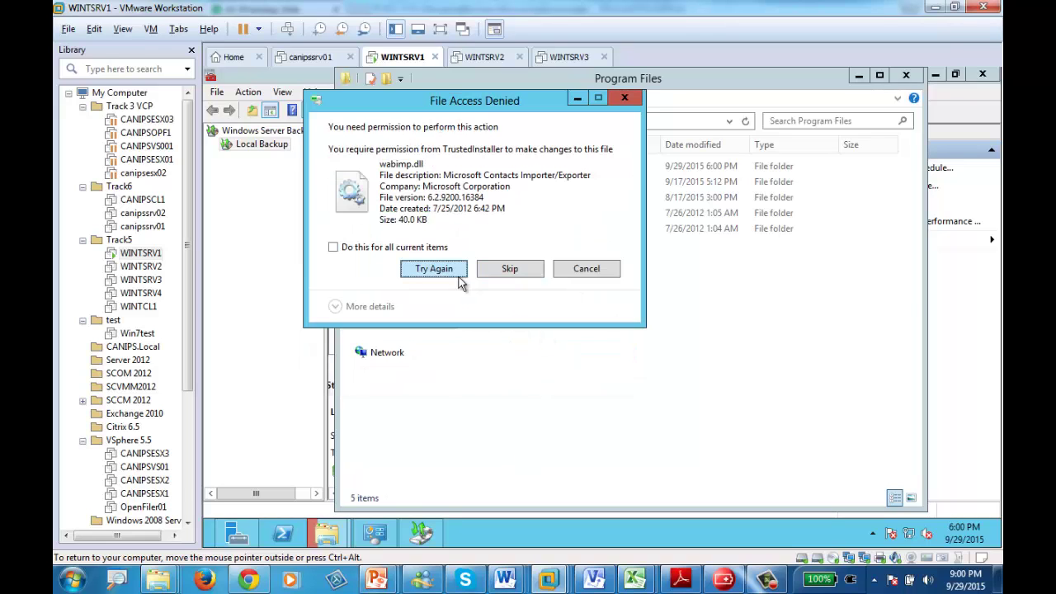
pyautogui.click(402, 249)
pyautogui.click(510, 271)
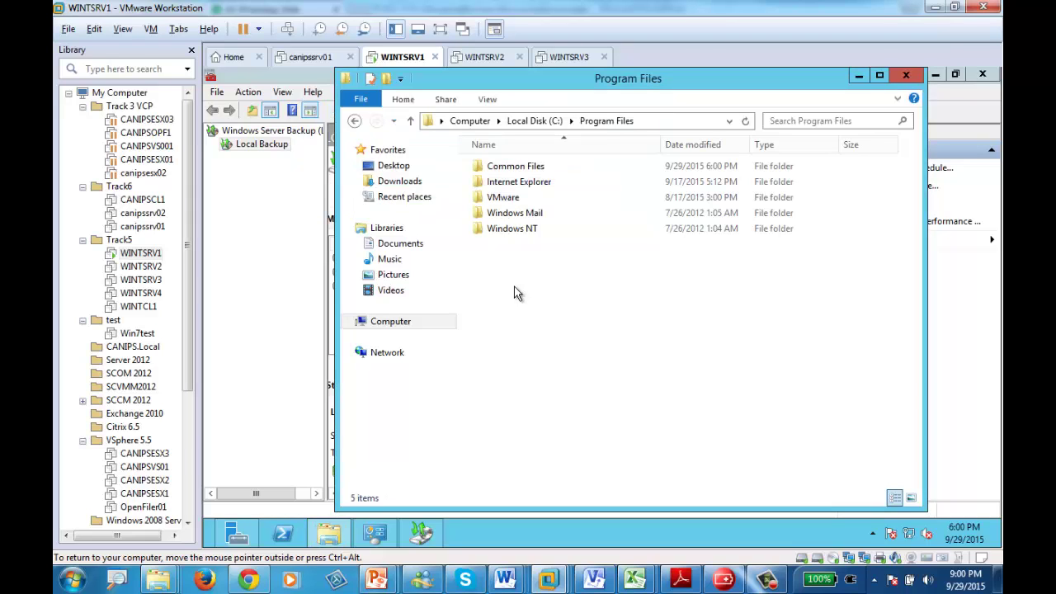
# - Select all 80 items in C:\Windows and permanently delete them
pyautogui.click(396, 323)
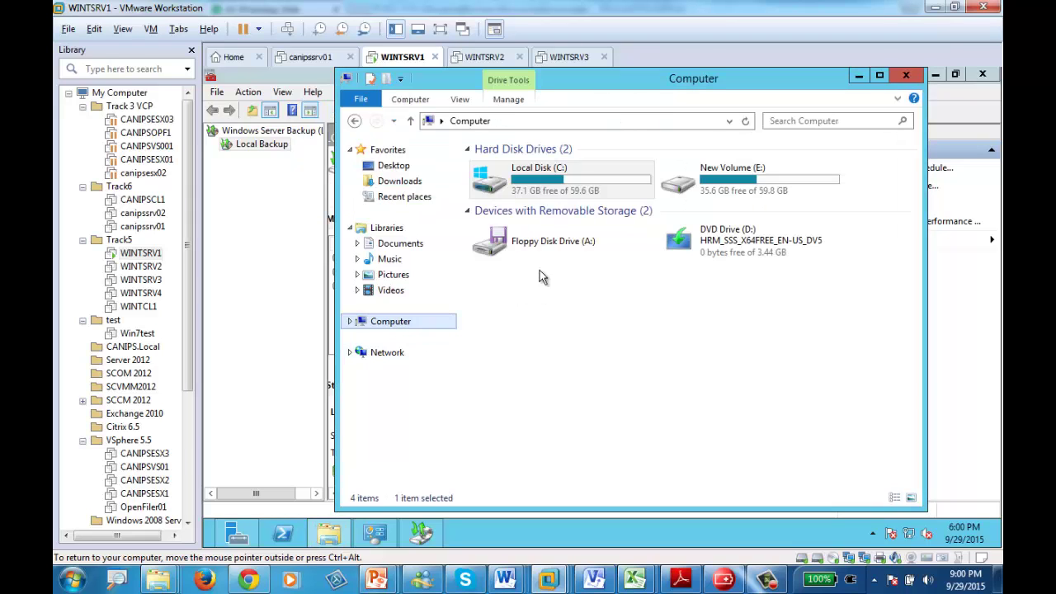
pyautogui.doubleClick(536, 183)
pyautogui.doubleClick(498, 243)
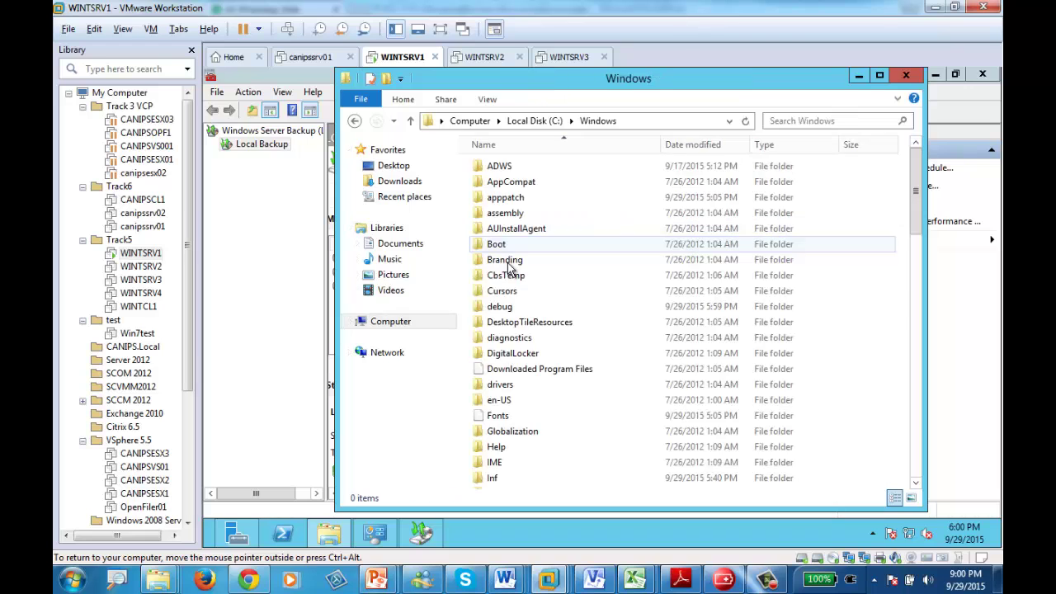
pyautogui.click(569, 370)
pyautogui.hotkey('ctrl', 'a')
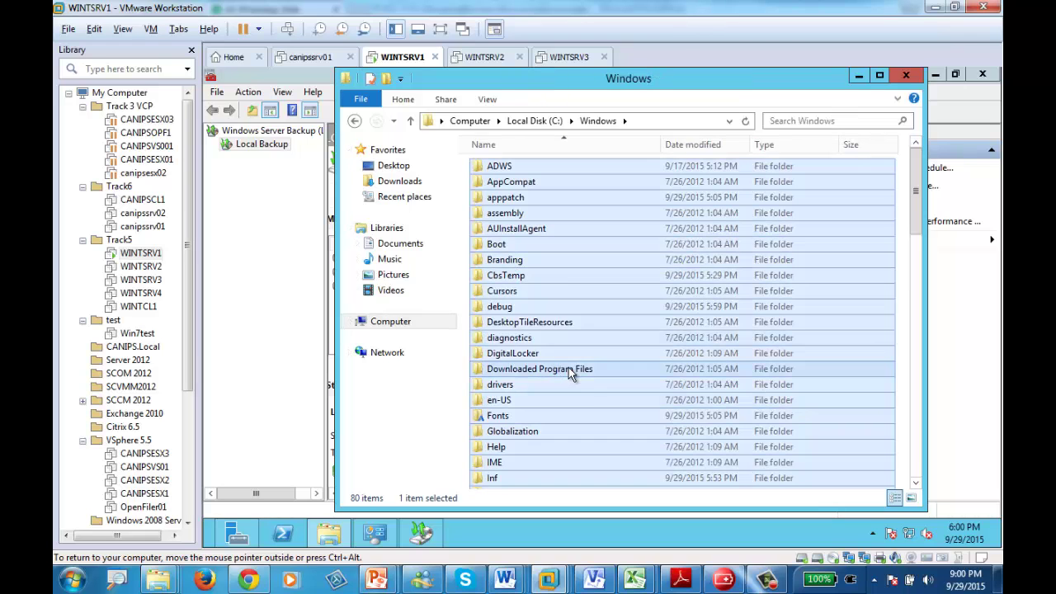
pyautogui.rightClick(548, 278)
pyautogui.click(583, 382)
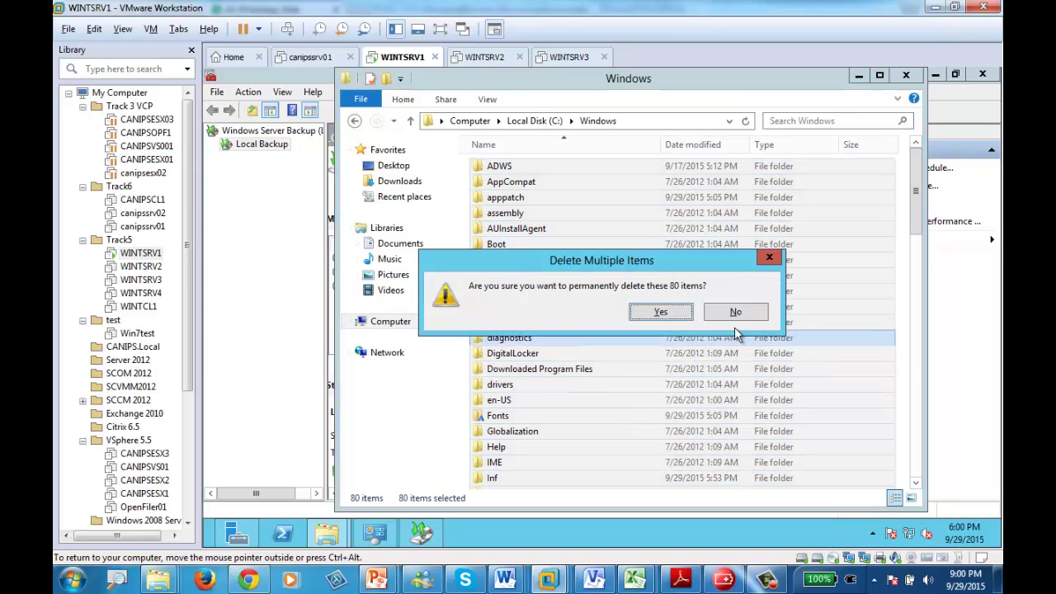
pyautogui.click(679, 306)
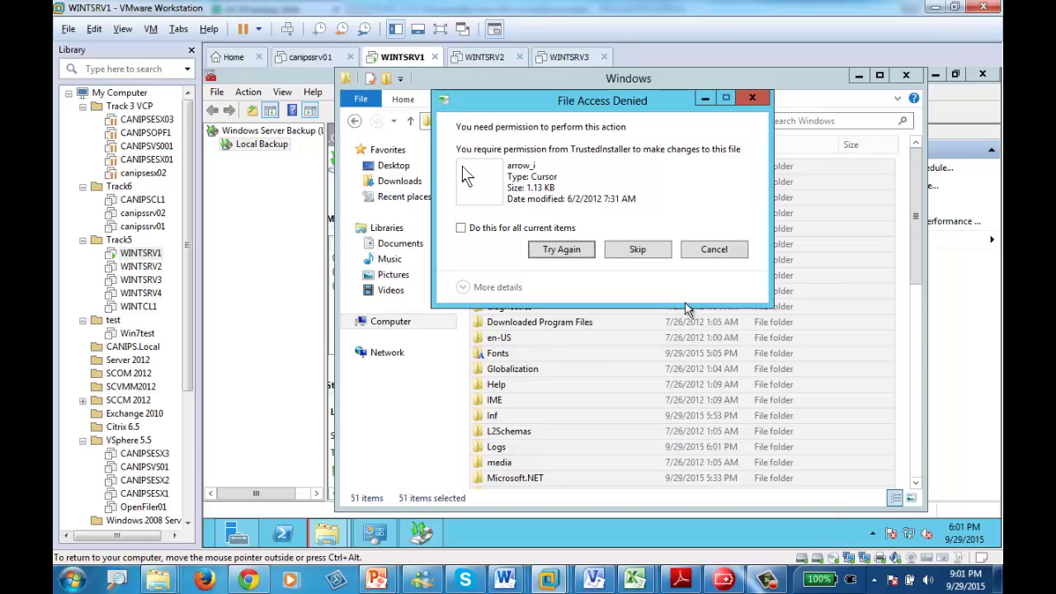
# - Retry the access-denied files, then skip them all
pyautogui.click(489, 229)
pyautogui.click(566, 251)
pyautogui.click(568, 250)
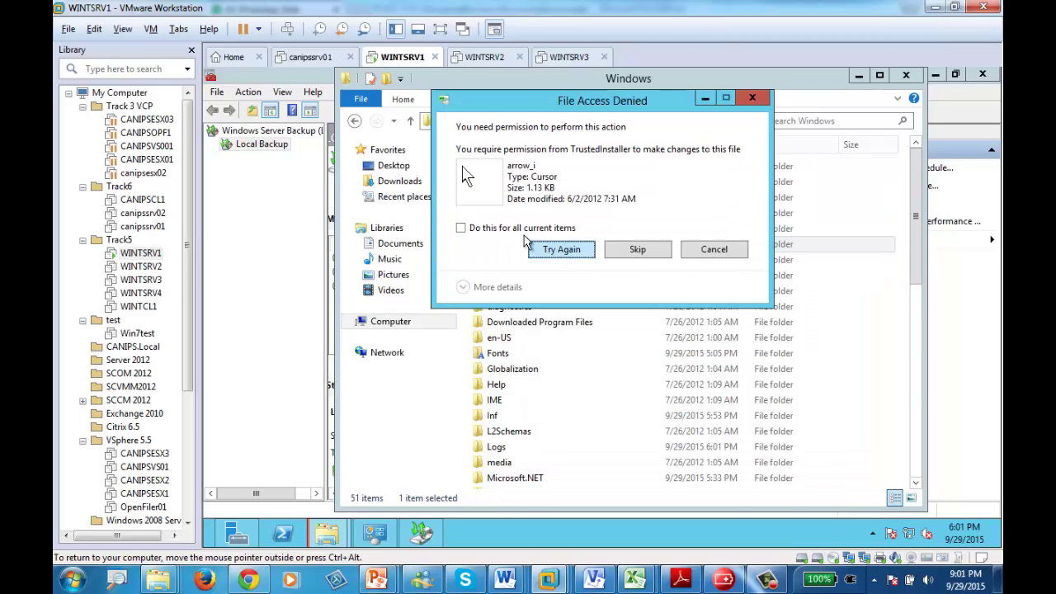
pyautogui.click(532, 246)
pyautogui.click(516, 230)
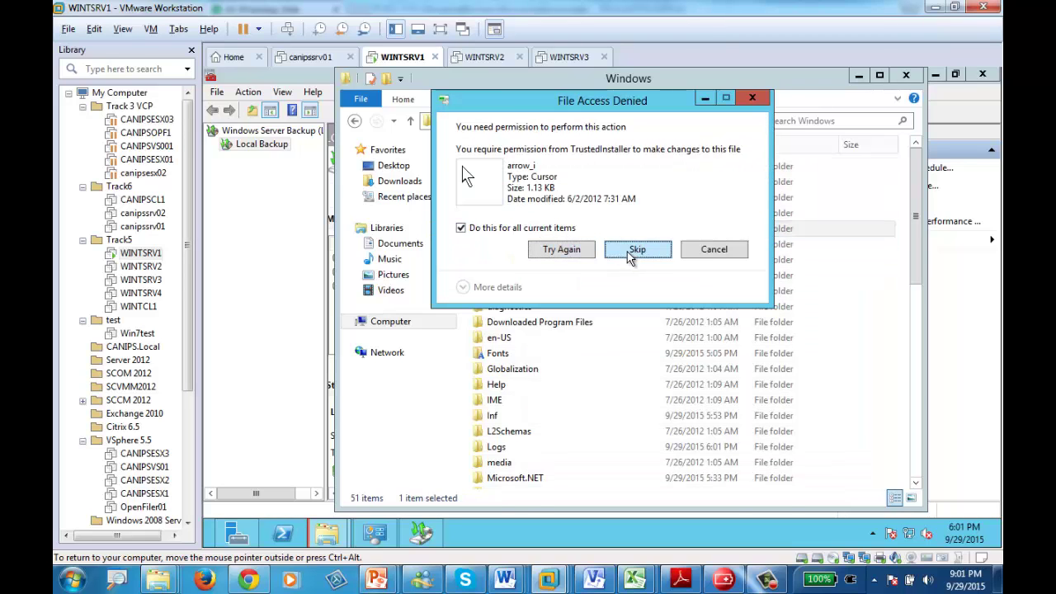
pyautogui.click(625, 252)
# - Skip all in-use files and system folders like System32, leaving 51 items
pyautogui.click(622, 252)
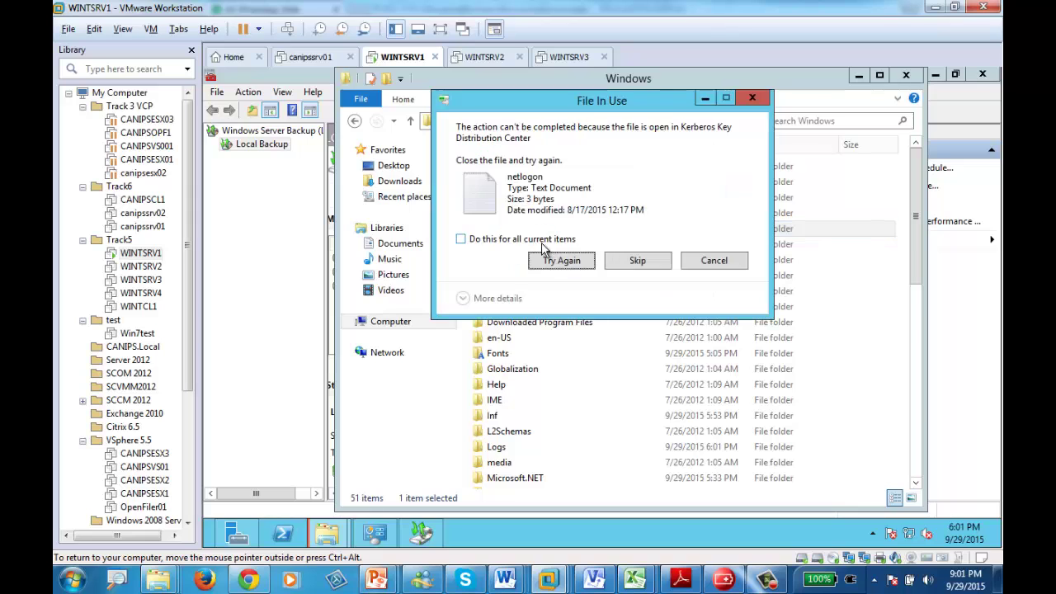
pyautogui.click(545, 240)
pyautogui.click(641, 261)
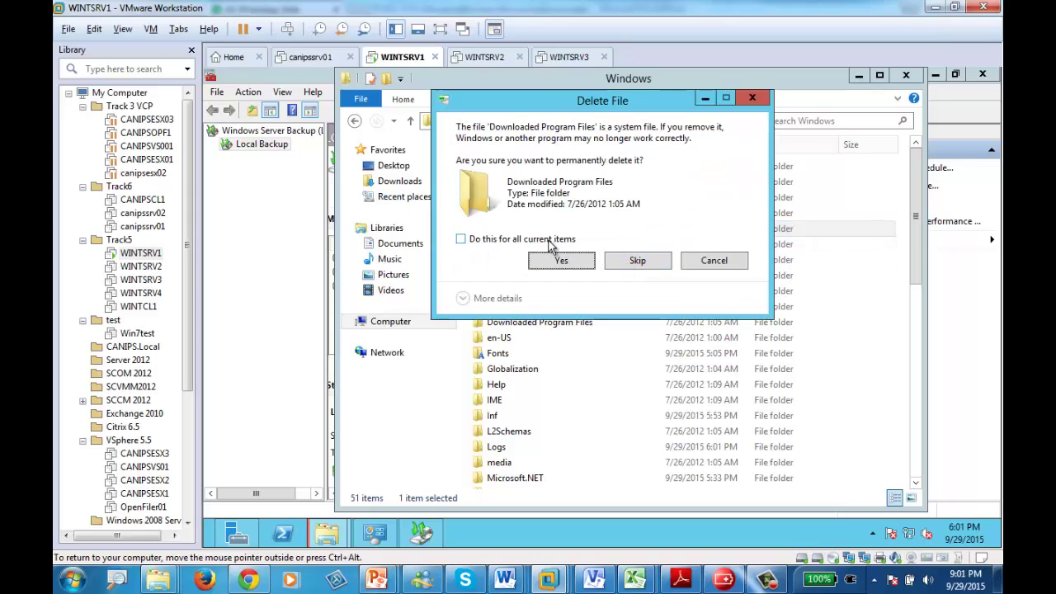
pyautogui.click(545, 240)
pyautogui.click(637, 260)
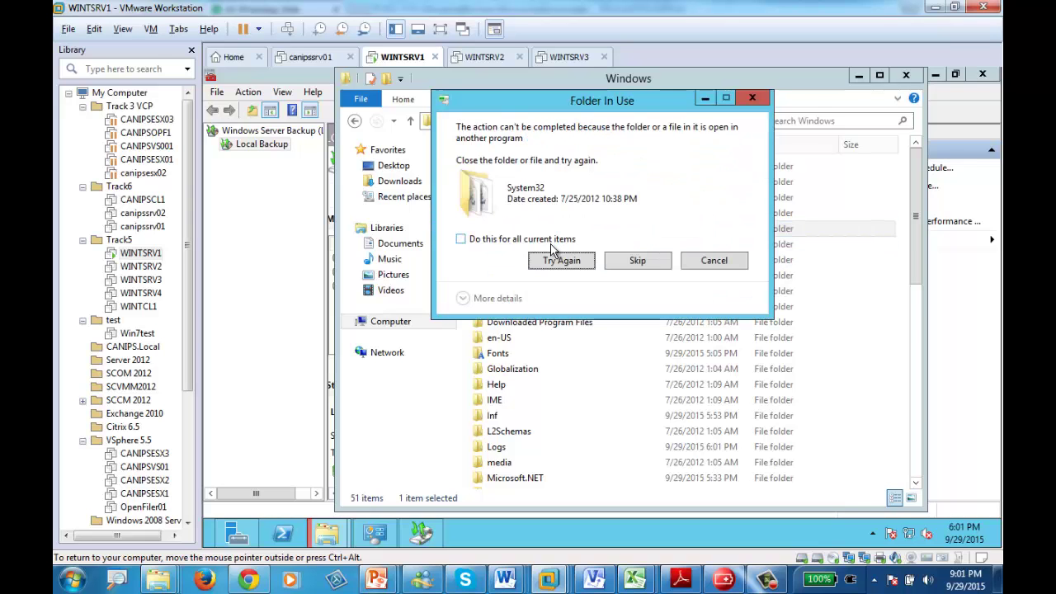
pyautogui.click(528, 240)
pyautogui.click(639, 260)
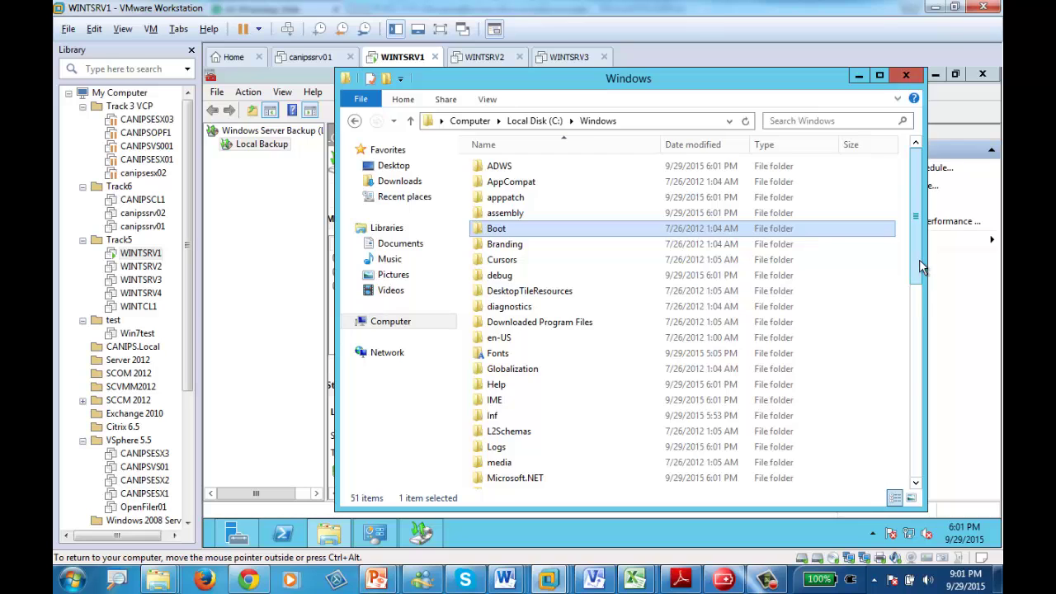
pyautogui.moveTo(919, 260); pyautogui.dragTo(915, 462)
pyautogui.moveTo(916, 408); pyautogui.dragTo(934, 234)
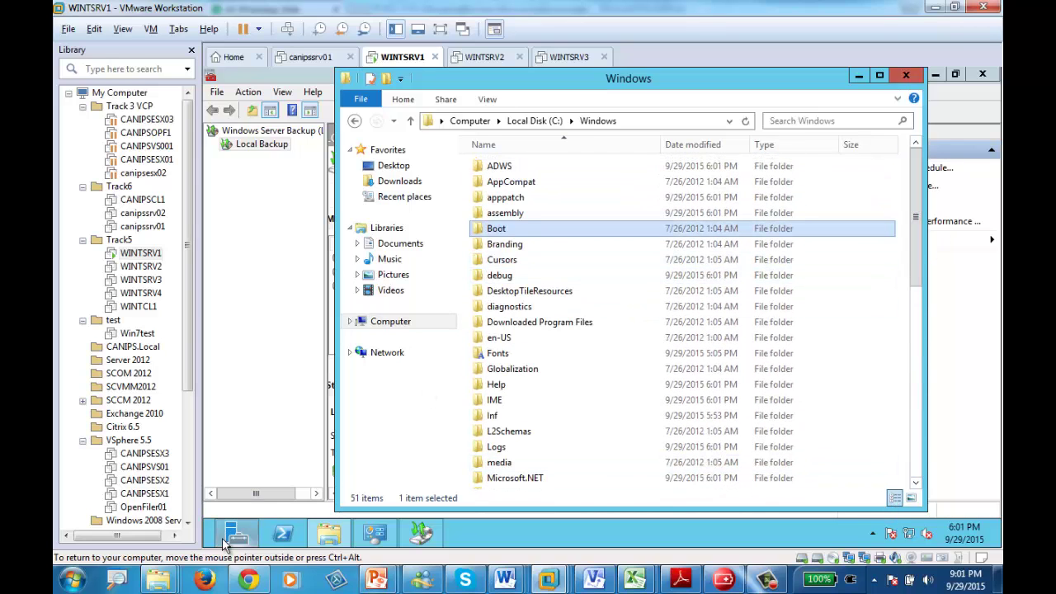
# - Restart the server with the reason Hardware: Maintenance (Planned)
pyautogui.moveTo(998, 546)
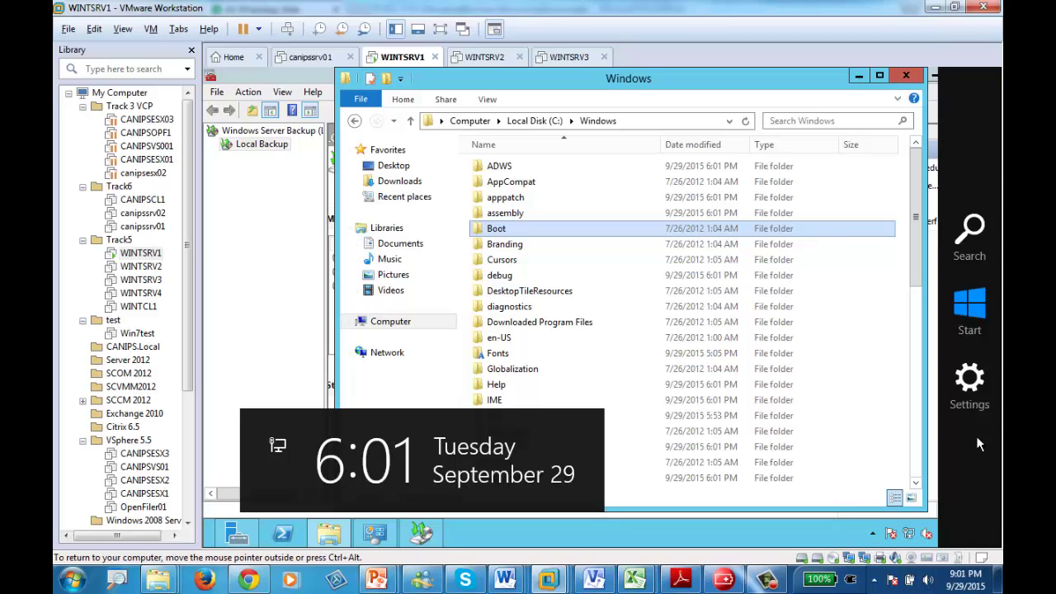
pyautogui.click(978, 396)
pyautogui.click(872, 442)
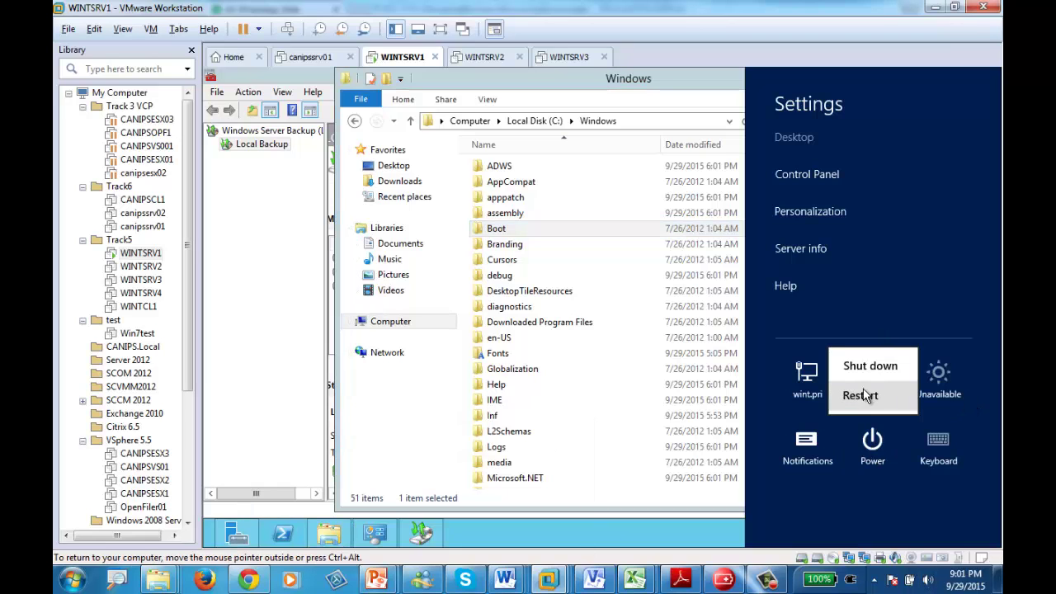
pyautogui.click(861, 396)
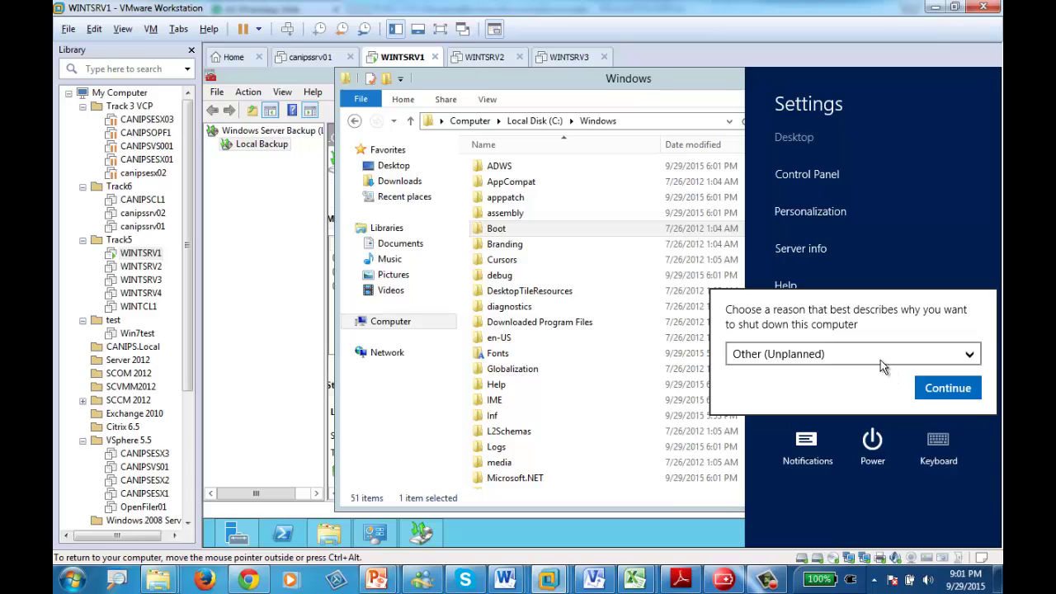
pyautogui.click(881, 359)
pyautogui.click(887, 309)
pyautogui.click(947, 388)
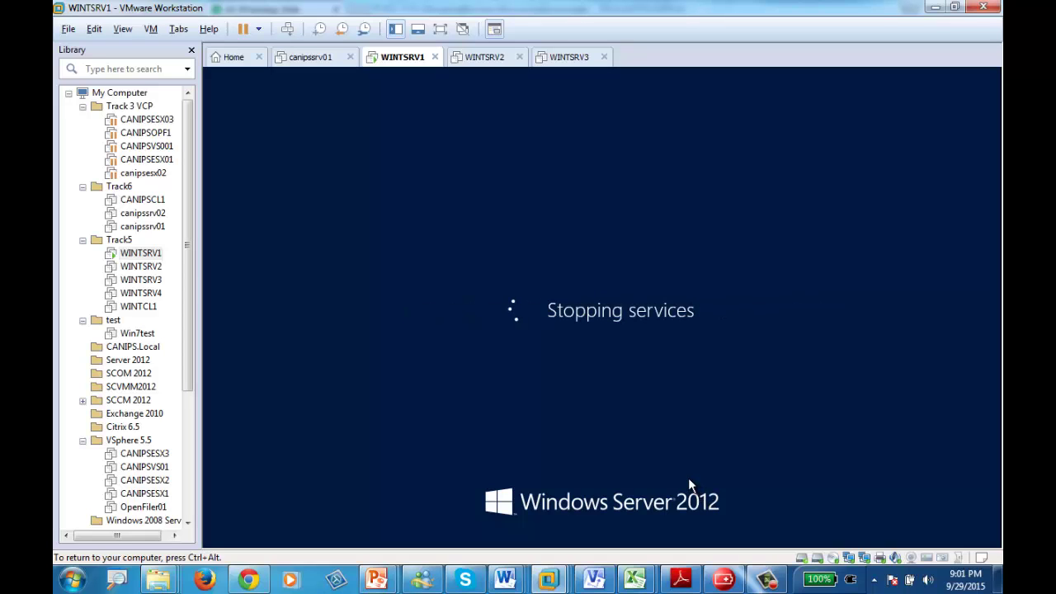
# - Force a Power > Reset of the hung WINTSRV1 VM and confirm it
pyautogui.hotkey('ctrl', 'alt')
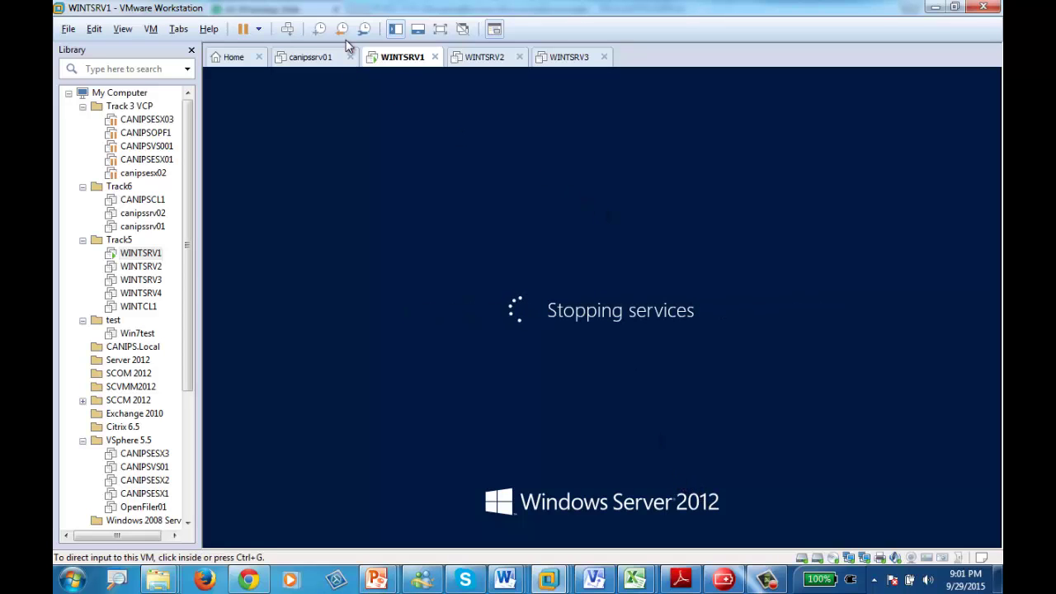
pyautogui.rightClick(398, 61)
pyautogui.moveTo(438, 86)
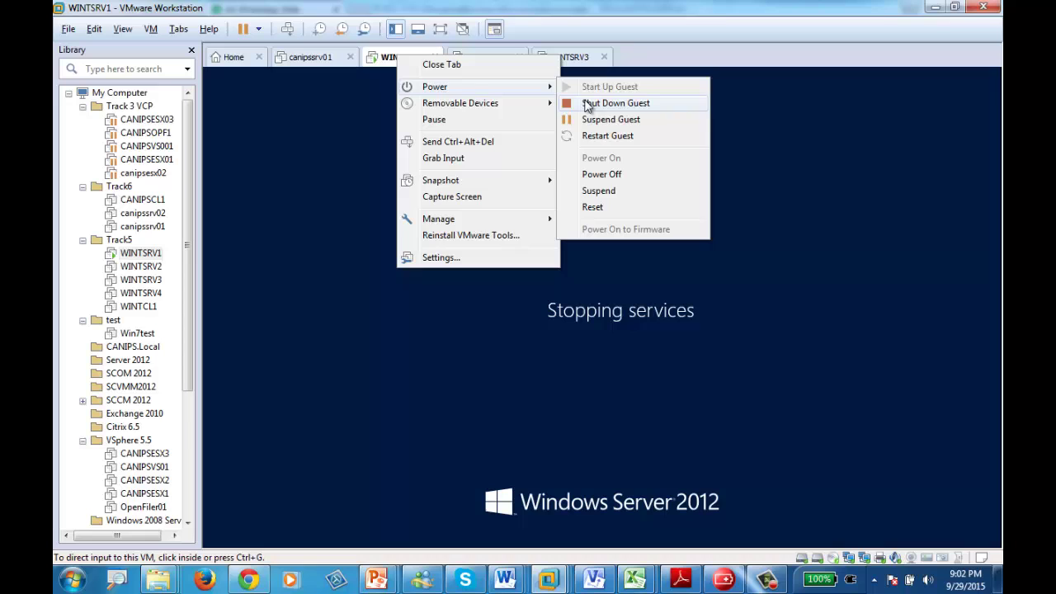
pyautogui.click(603, 206)
pyautogui.click(550, 317)
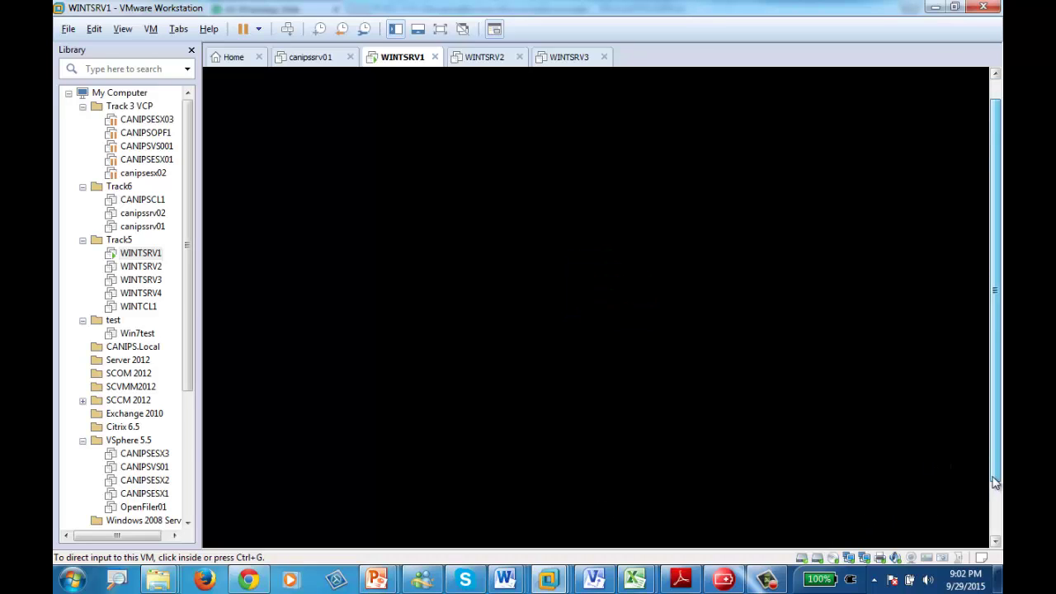
# - Send Ctrl+Alt+Del and sign in with the domain administrator's password
pyautogui.click(996, 534)
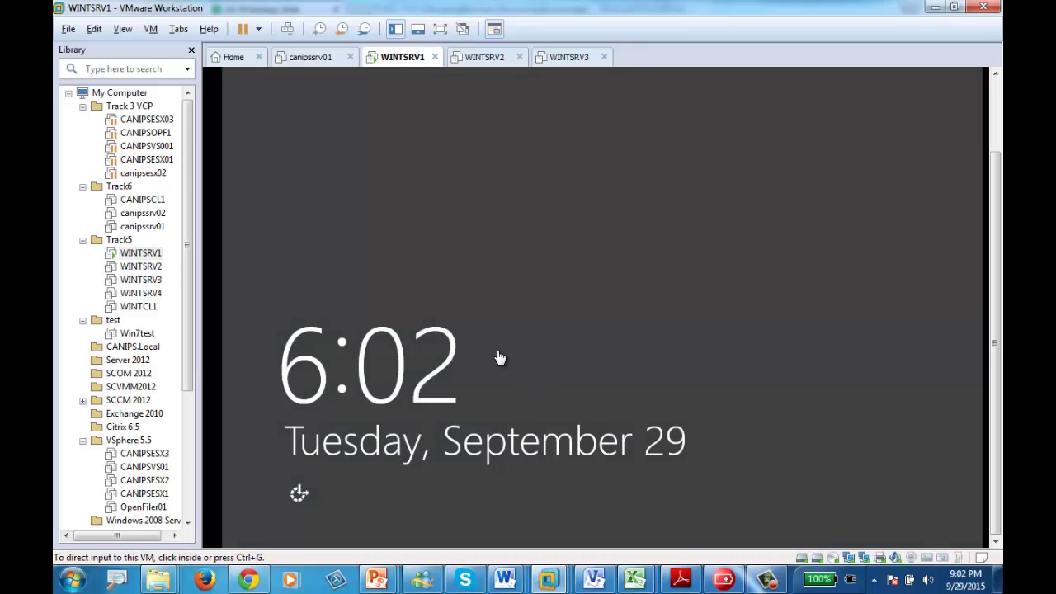
pyautogui.click(289, 30)
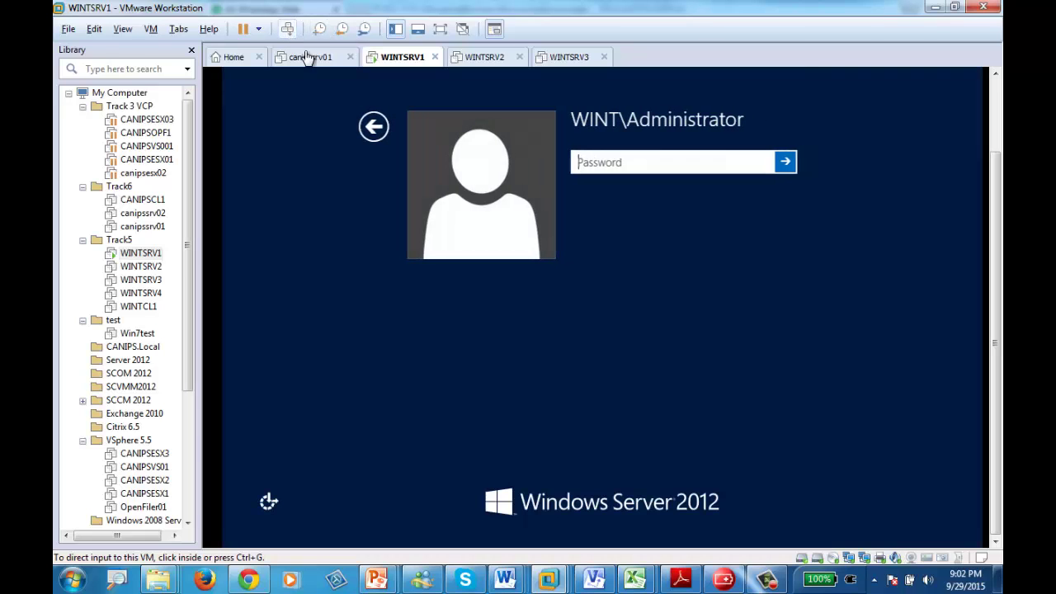
pyautogui.click(637, 162)
pyautogui.write('P')
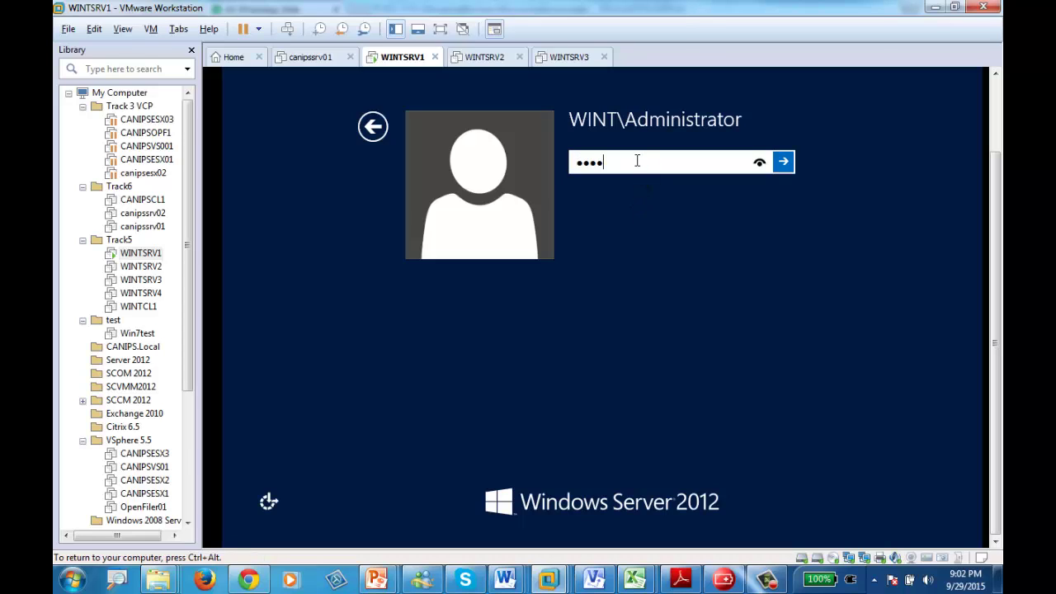
pyautogui.press('Return')
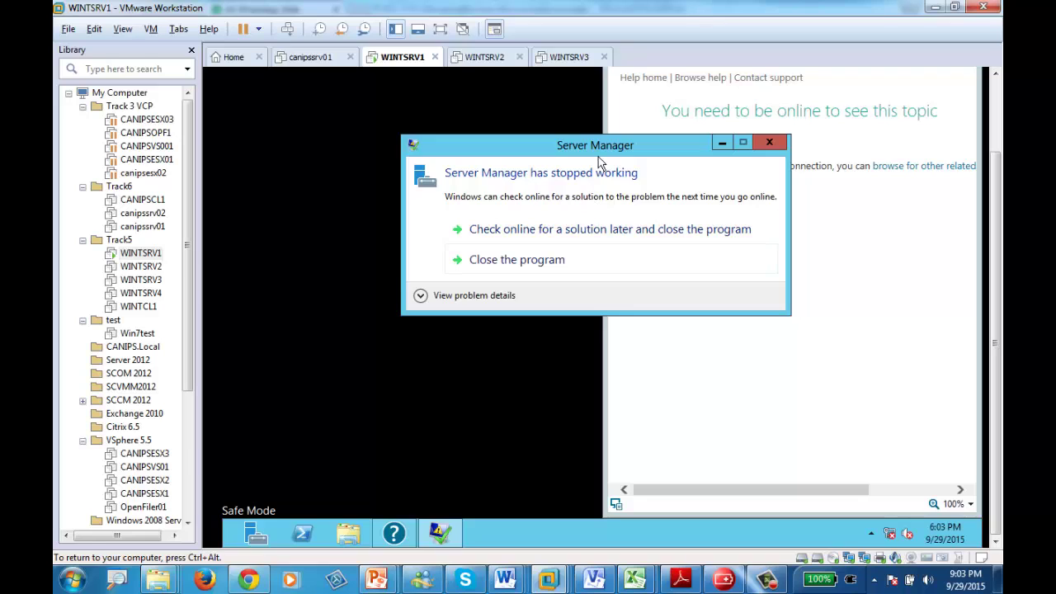
# - Bring up the WINTSRV1 tab's context menu
pyautogui.rightClick(401, 65)
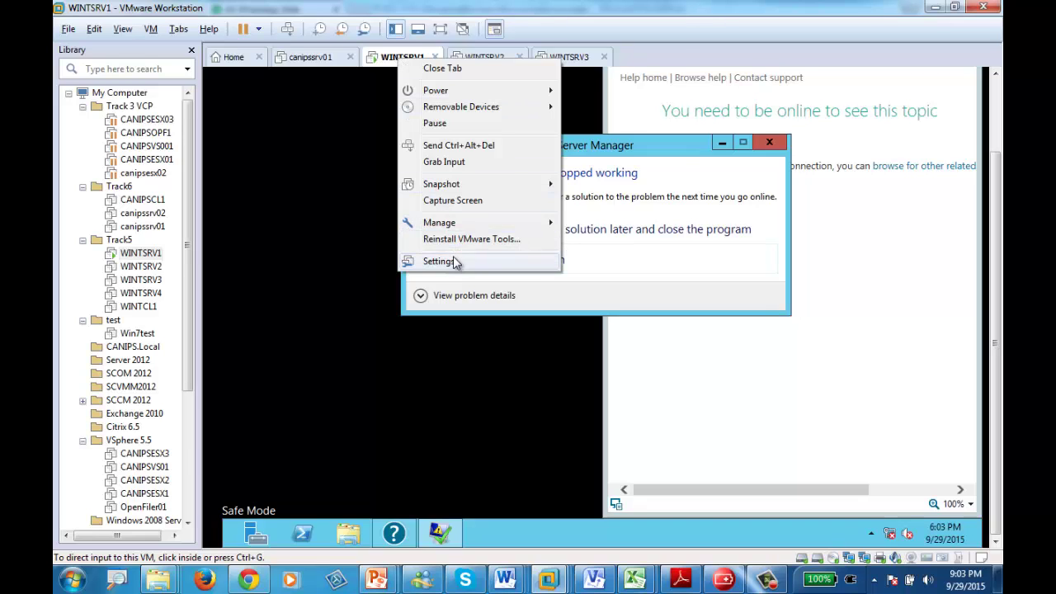
# - Point the VM's CD/DVD (SATA) drive at the Windows Server 2012 ISO and close settings
pyautogui.click(457, 261)
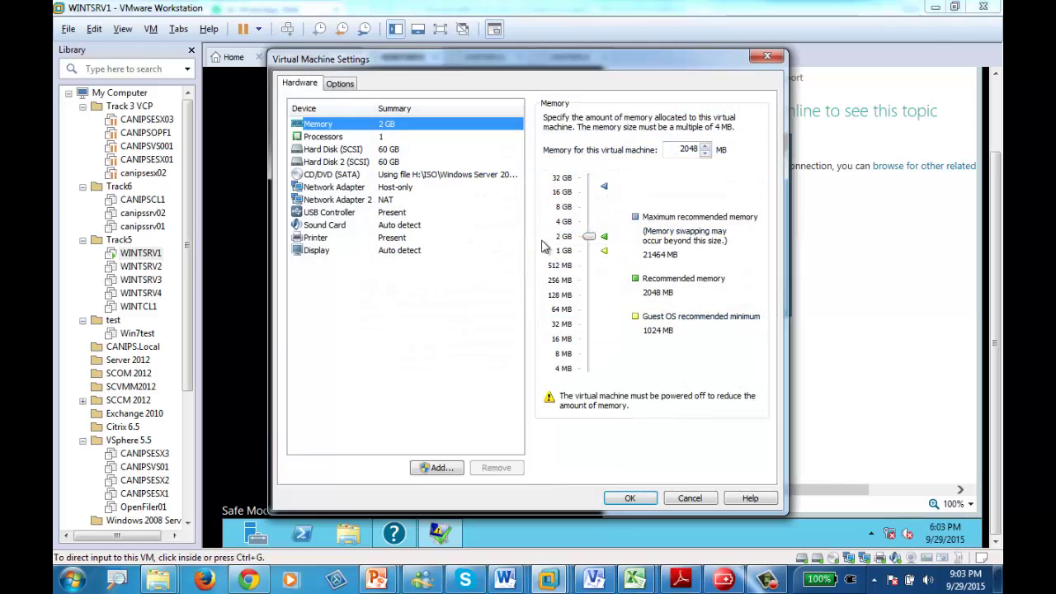
pyautogui.click(342, 174)
pyautogui.click(732, 227)
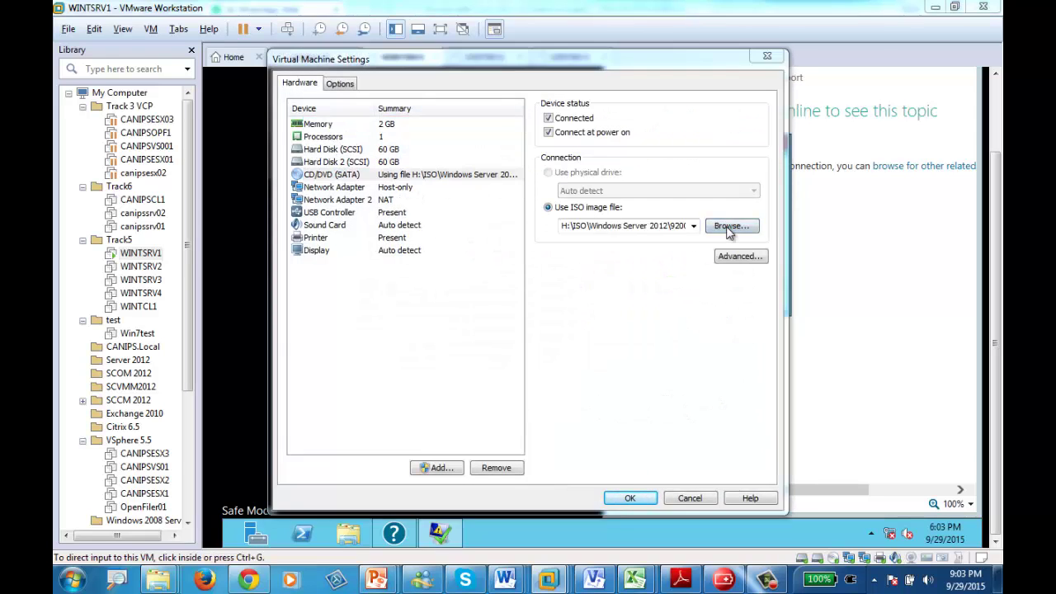
pyautogui.doubleClick(235, 102)
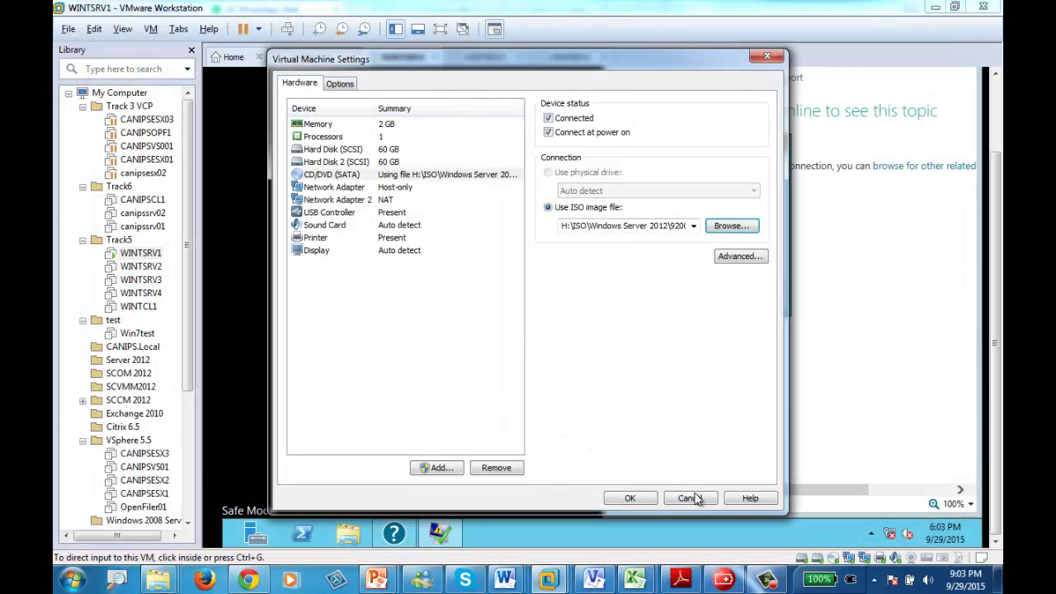
pyautogui.click(642, 501)
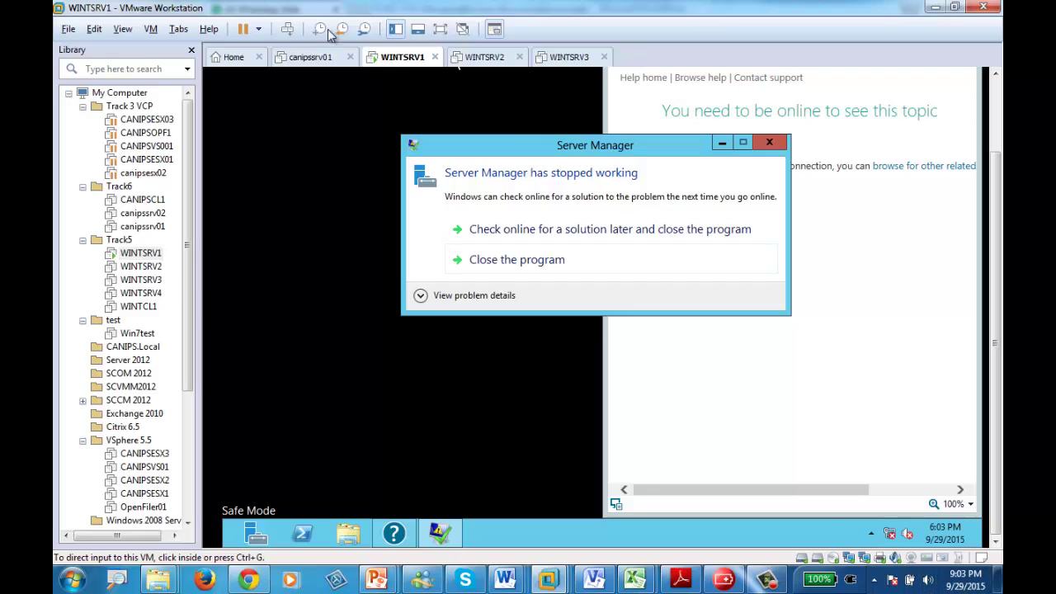
# - Reset WINTSRV1 from its tab's Power menu and confirm
pyautogui.rightClick(401, 63)
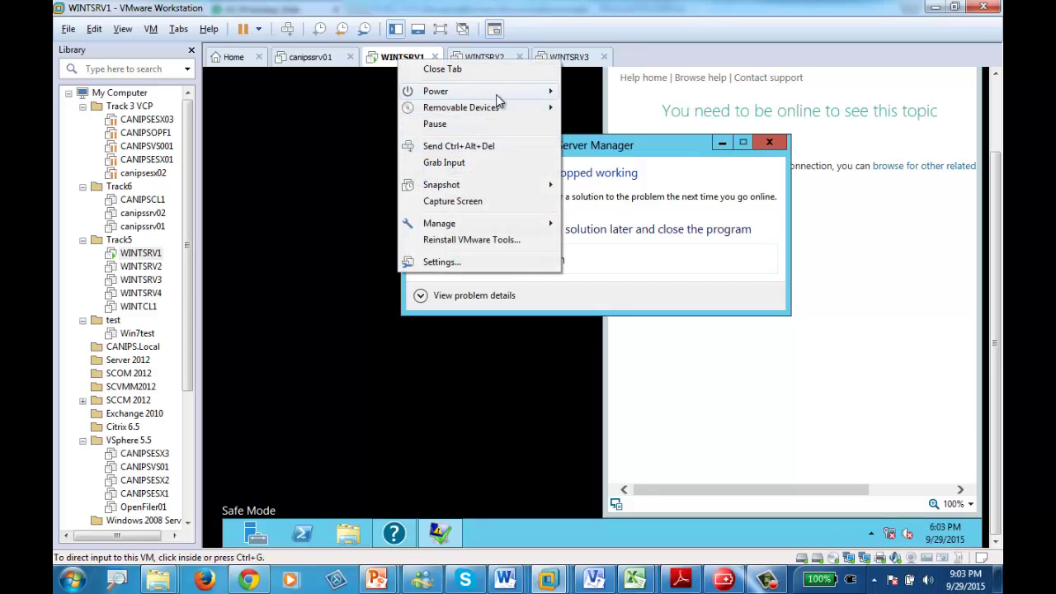
pyautogui.moveTo(551, 93)
pyautogui.click(608, 212)
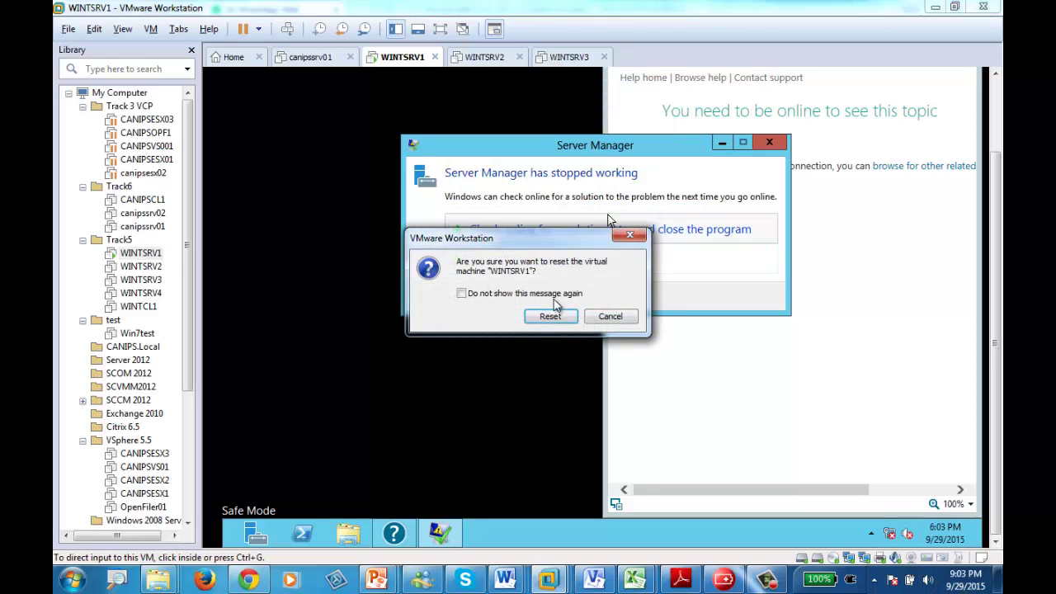
pyautogui.click(547, 321)
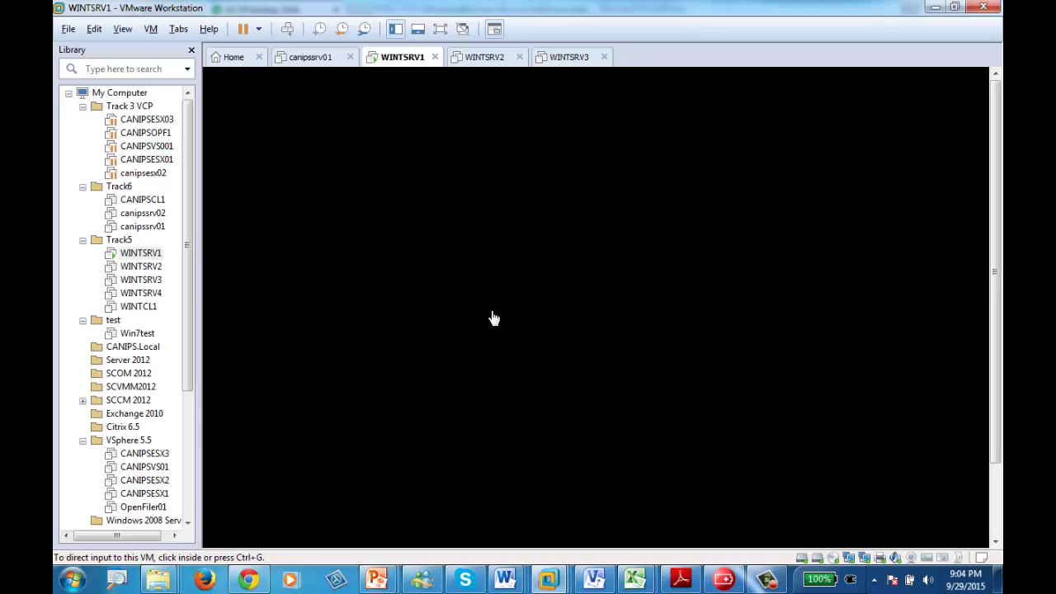
# - Reset WINTSRV1 a second time so it boots to the Windows logo
pyautogui.rightClick(397, 56)
pyautogui.moveTo(468, 88)
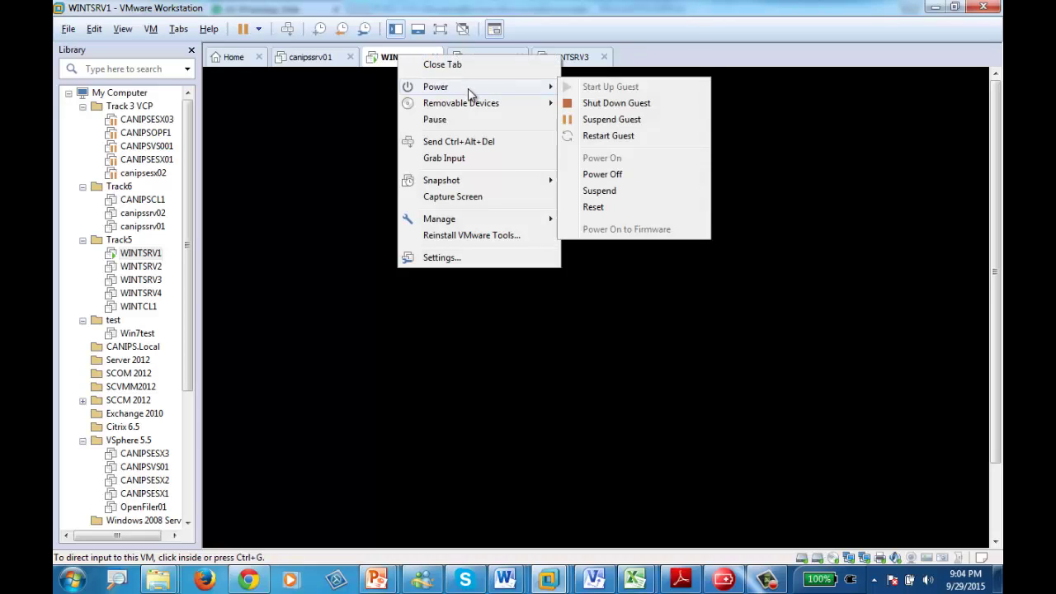
pyautogui.click(605, 207)
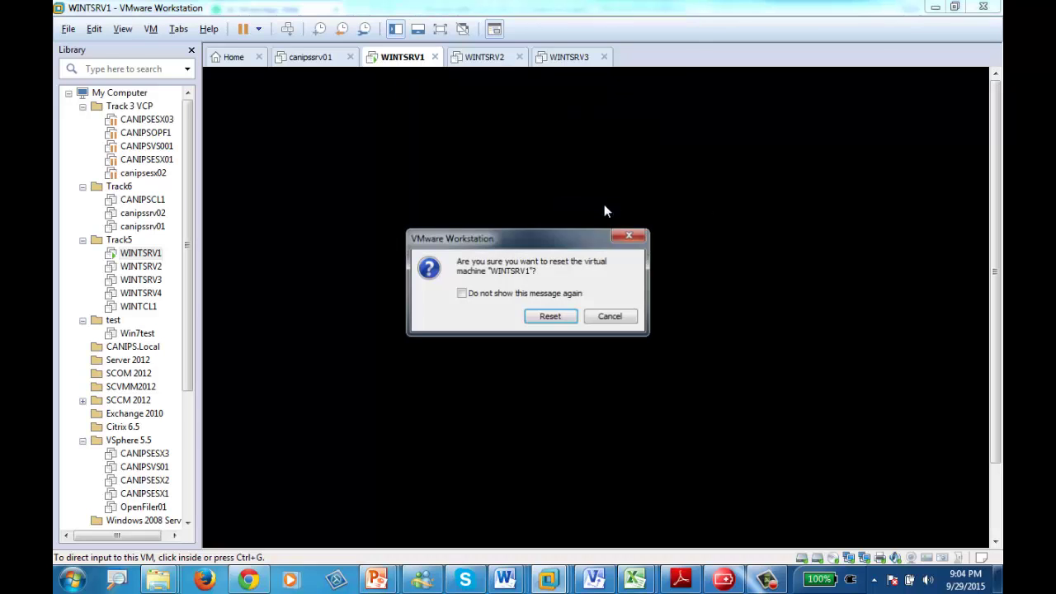
pyautogui.click(552, 314)
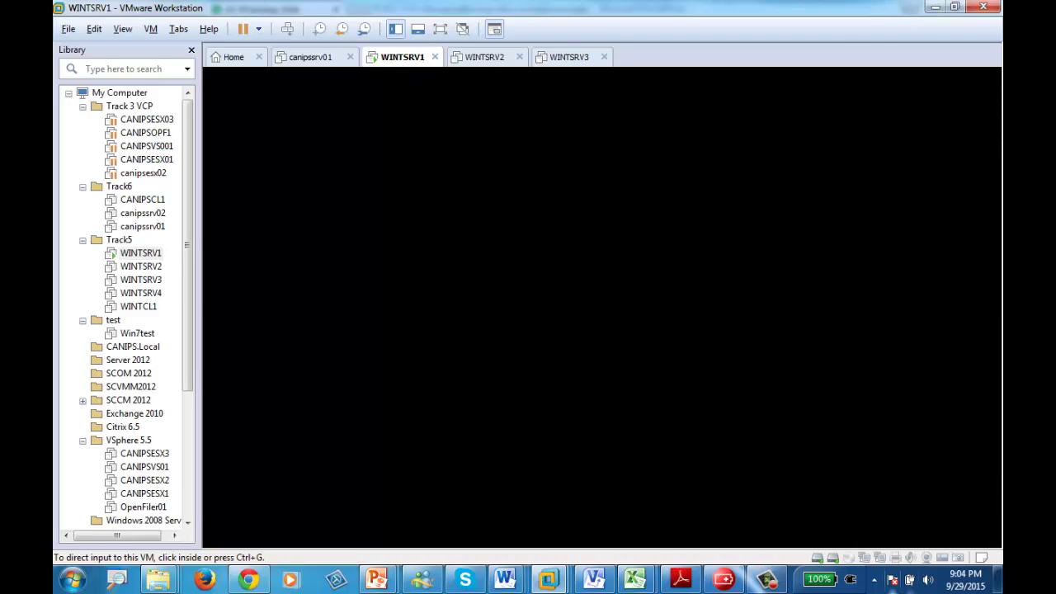
pyautogui.click(771, 581)
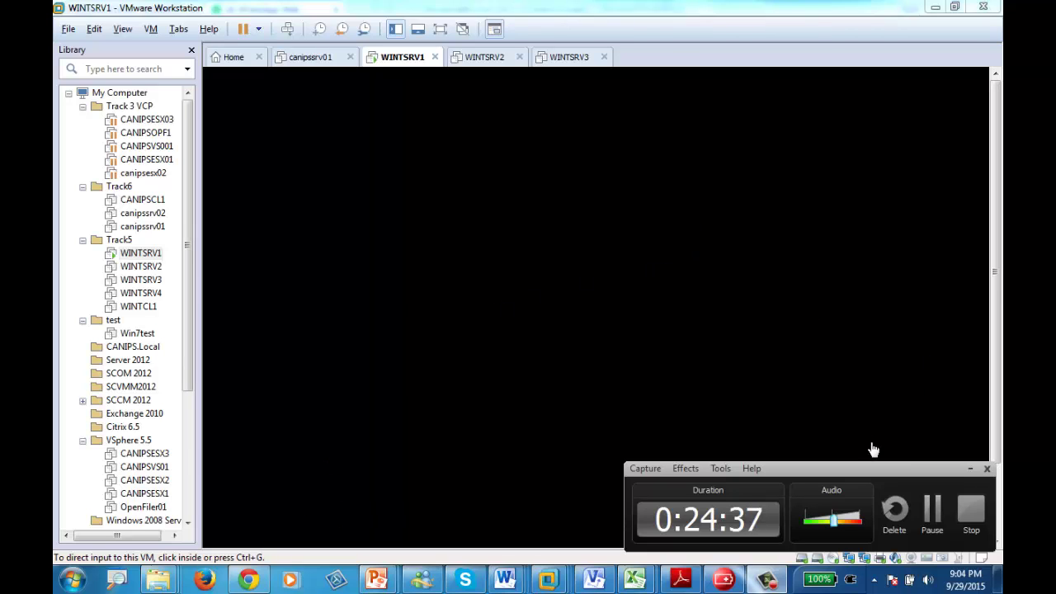
pyautogui.click(970, 470)
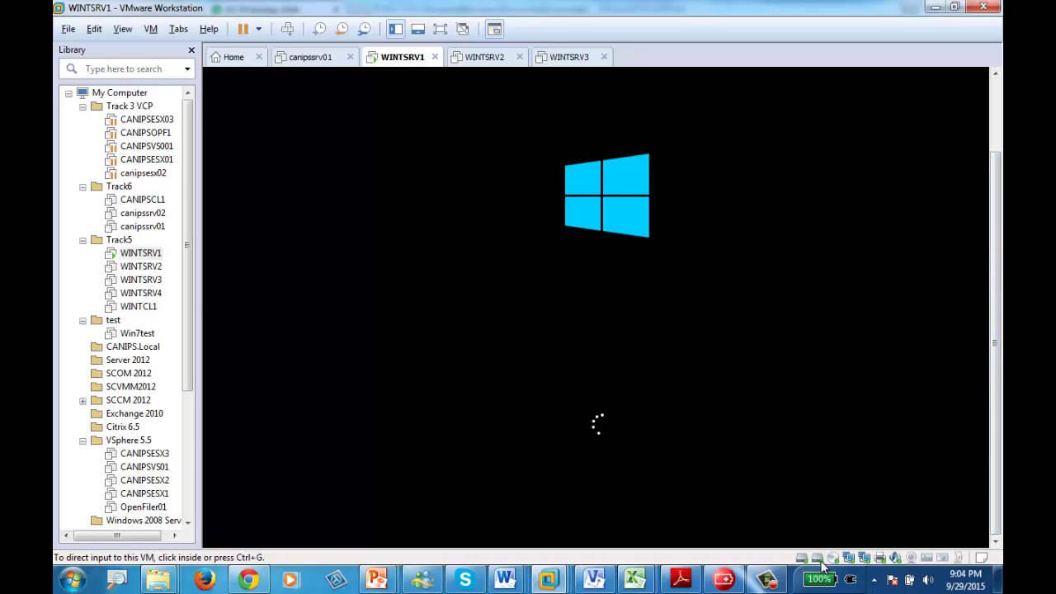
# - Go from 'Windows didn't load correctly' to advanced repair options, Troubleshoot, then System Image Recovery
pyautogui.click(766, 580)
pyautogui.click(930, 509)
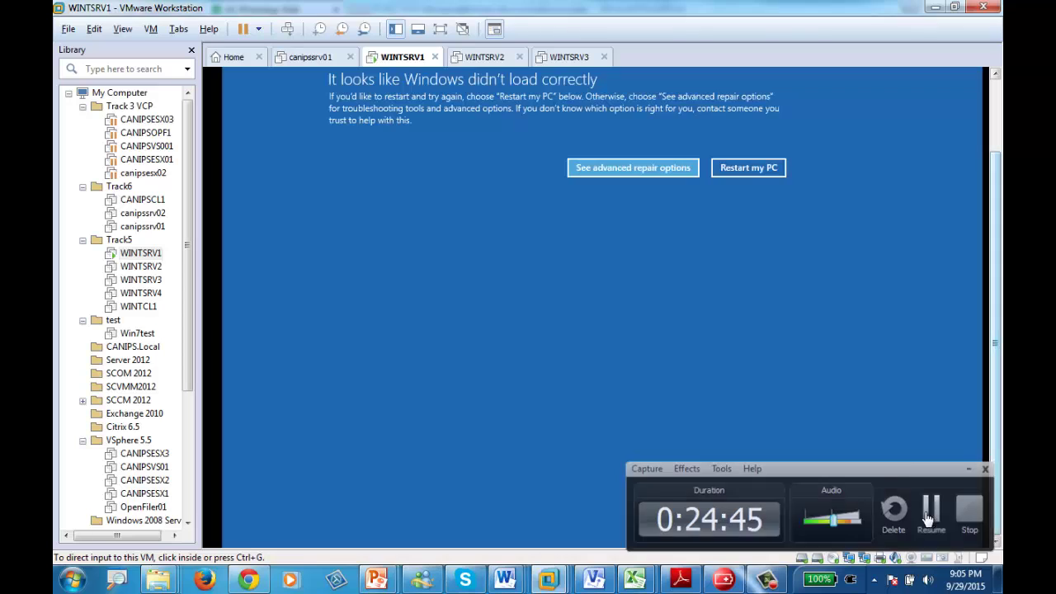
pyautogui.click(931, 510)
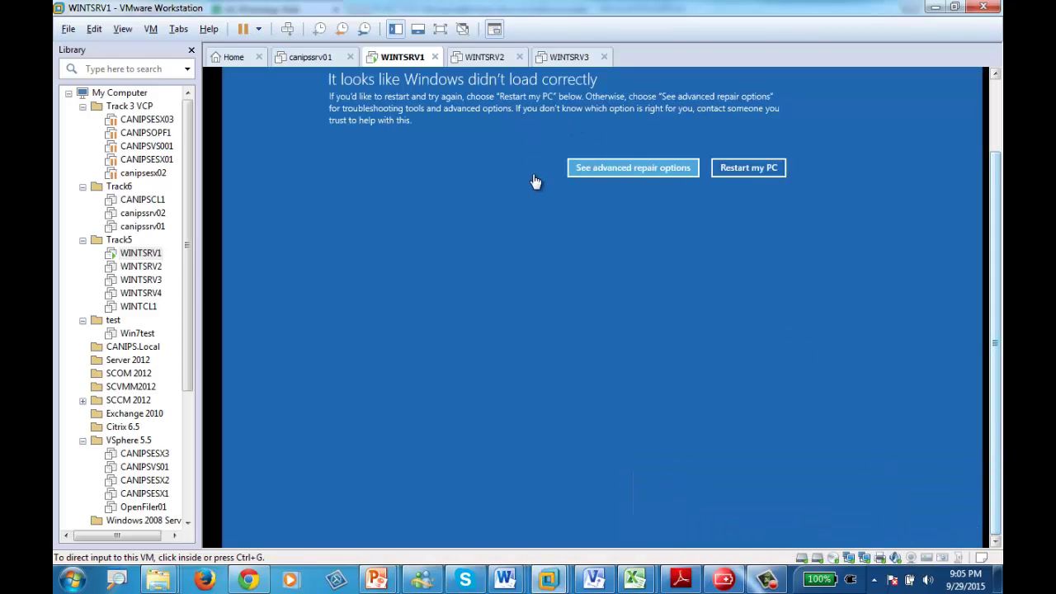
pyautogui.click(620, 170)
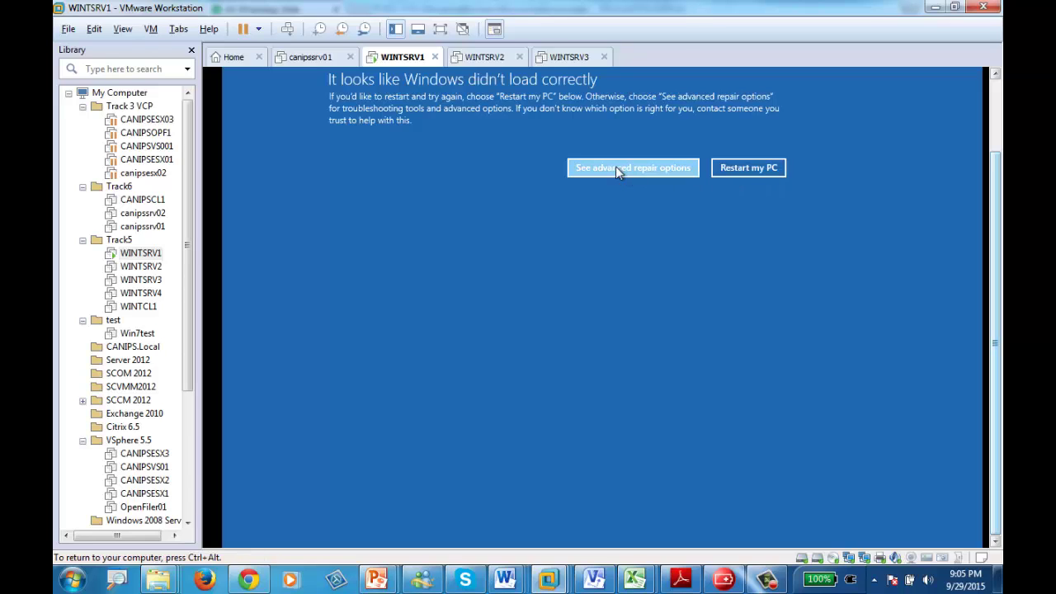
pyautogui.click(619, 168)
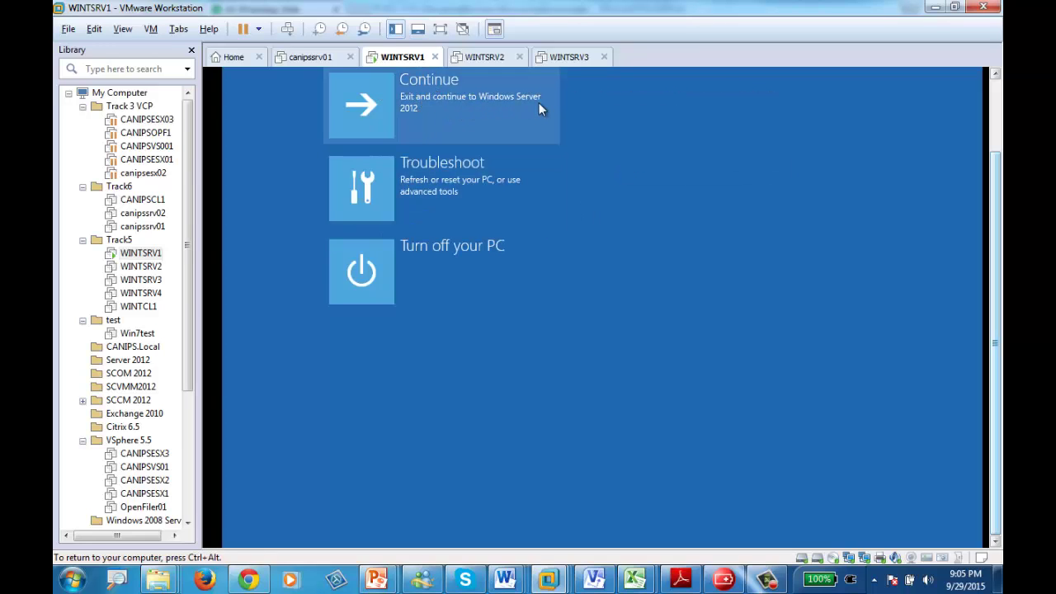
pyautogui.click(382, 182)
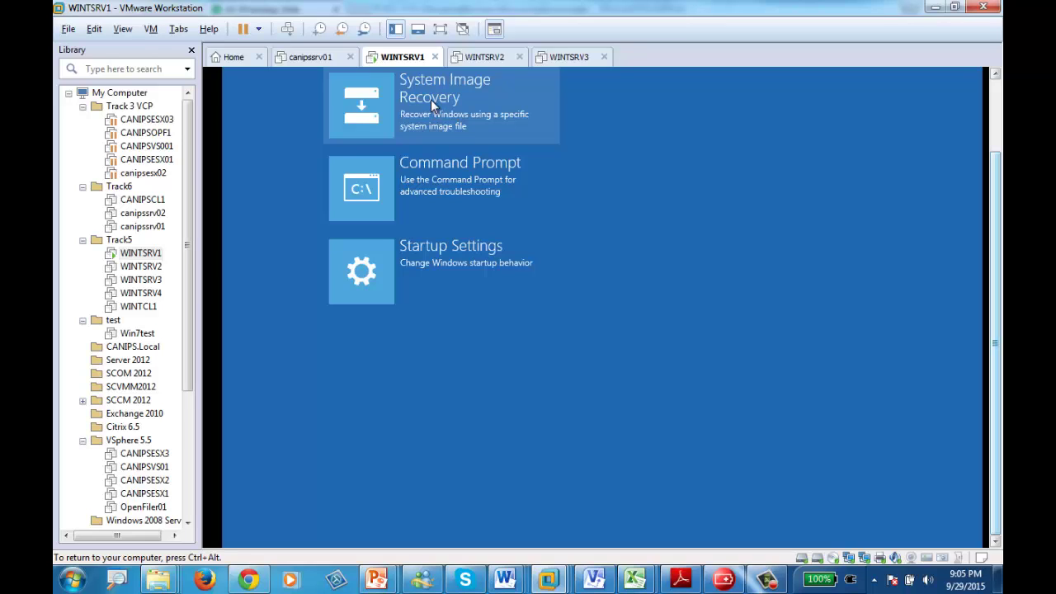
pyautogui.click(431, 99)
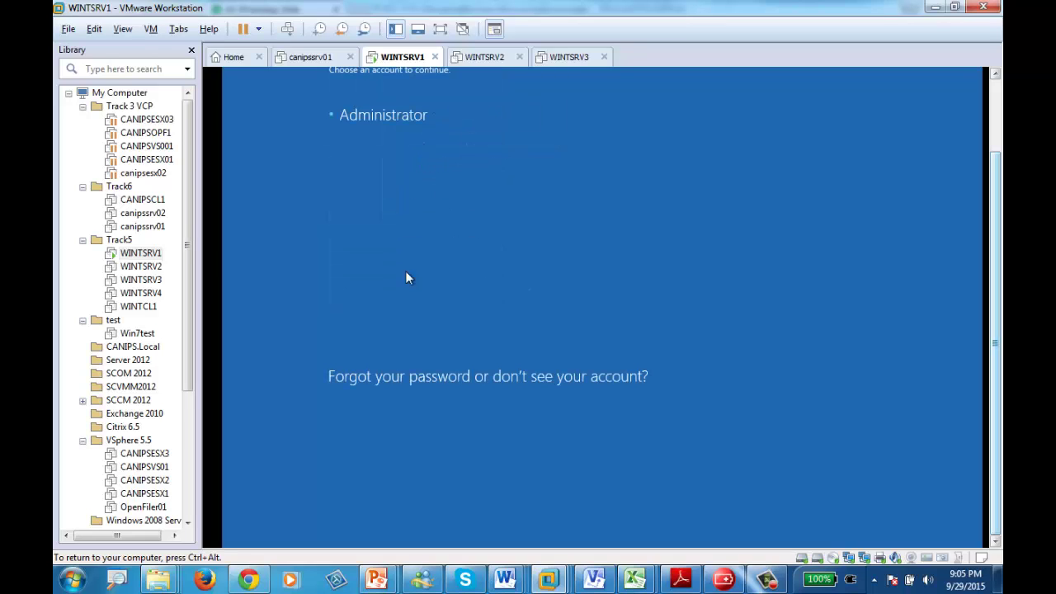
# - Sign in as Administrator with the account password
pyautogui.click(376, 117)
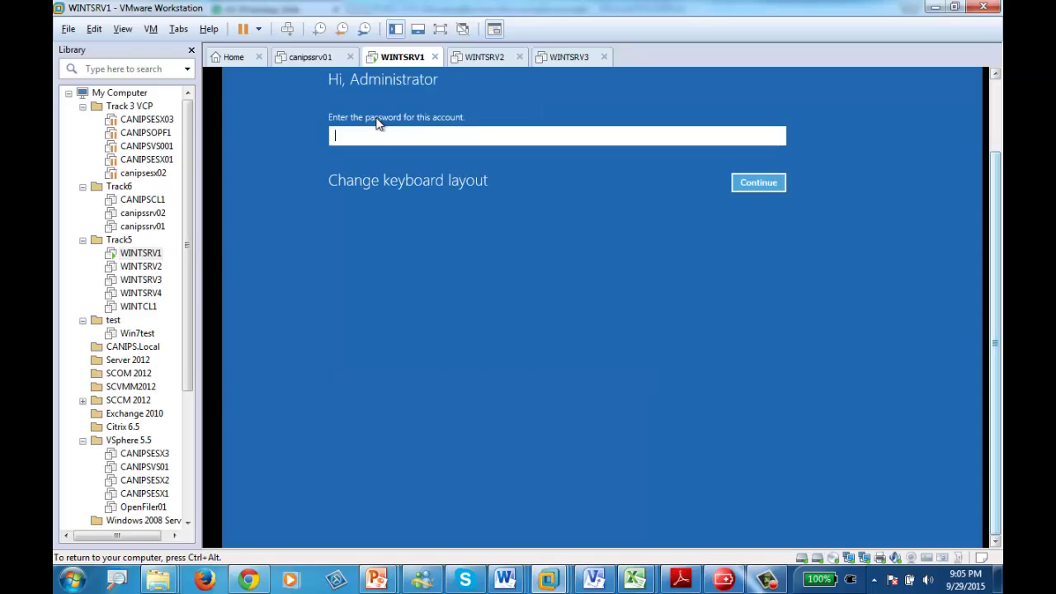
pyautogui.write('•••••••••')
pyautogui.press('Return')
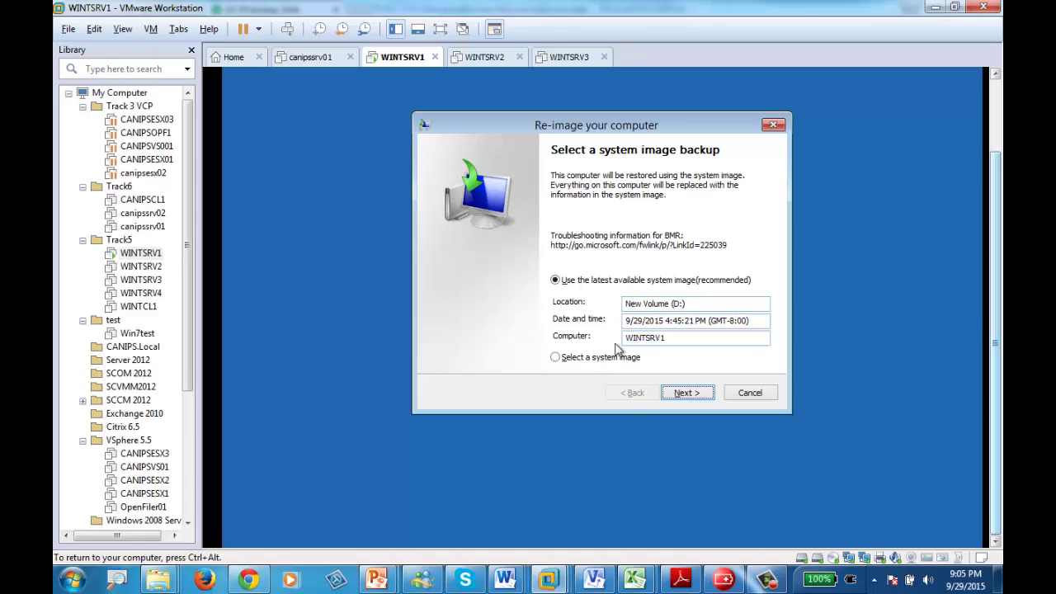
# - Try searching the network for a system image, then cancel back to image selection
pyautogui.click(581, 361)
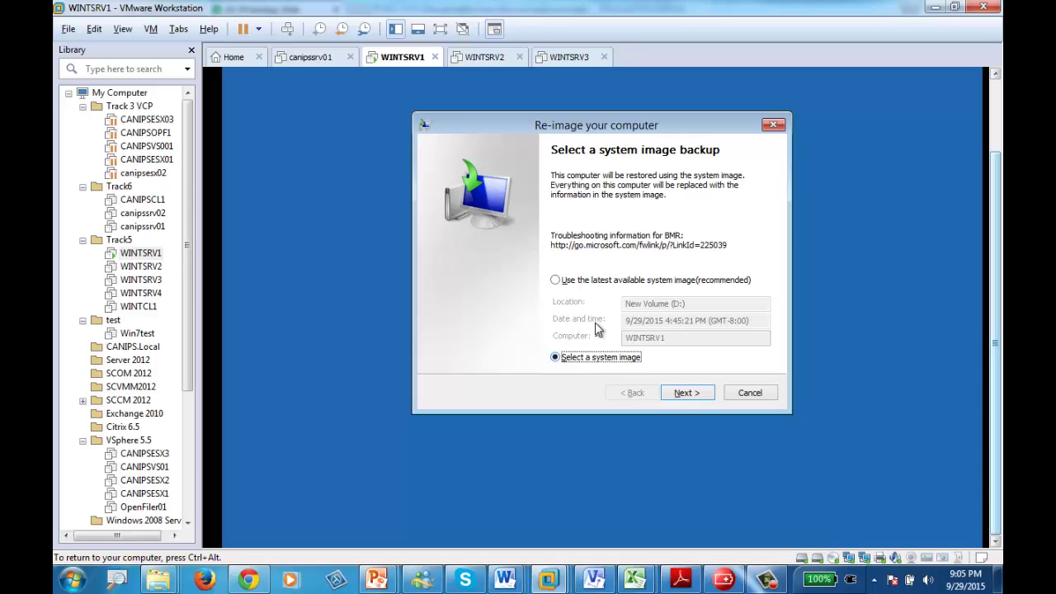
pyautogui.click(689, 394)
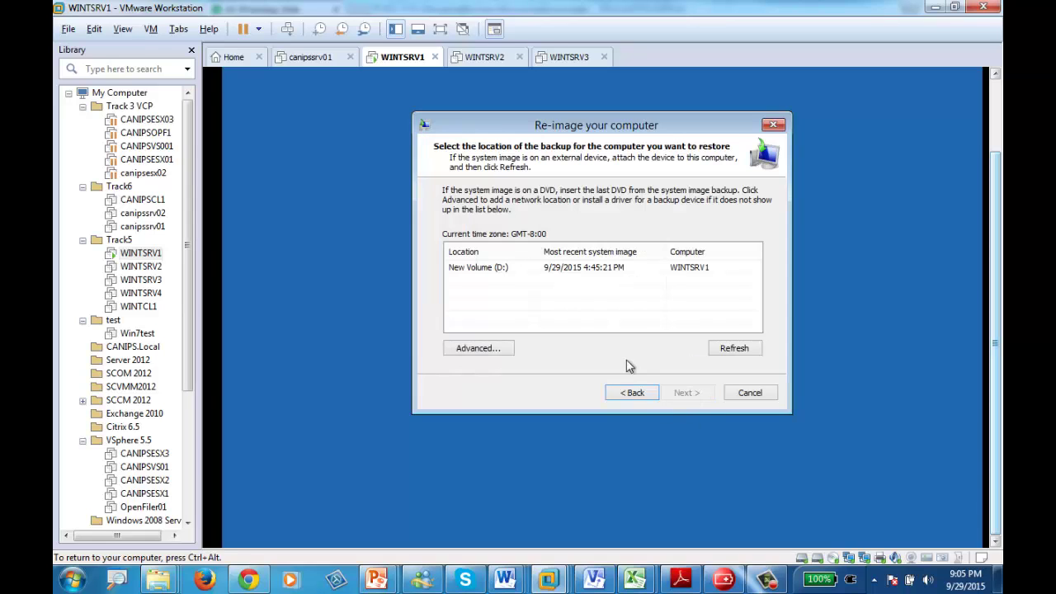
pyautogui.click(474, 348)
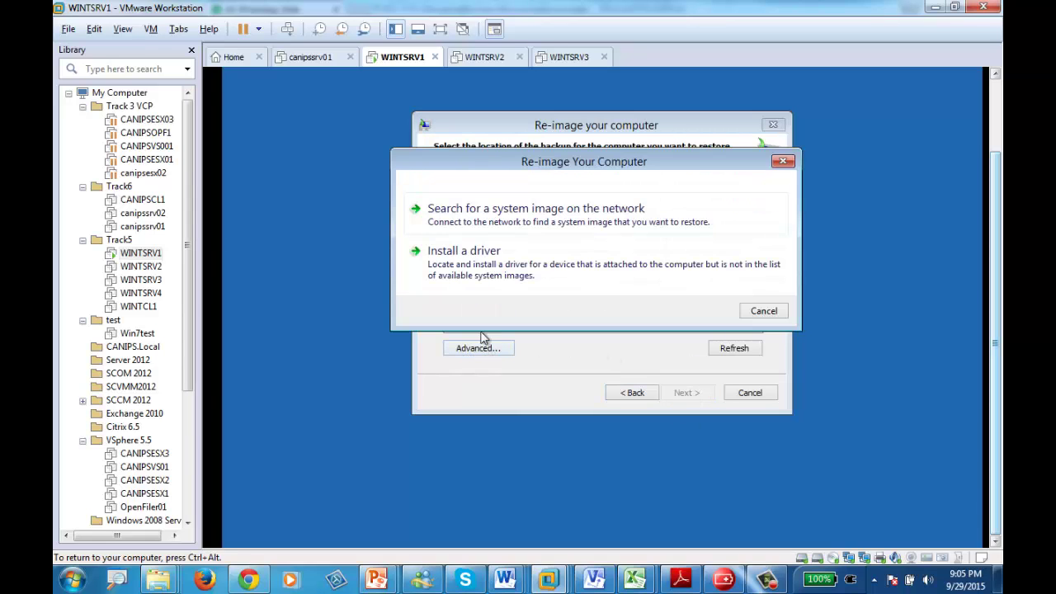
pyautogui.click(483, 223)
pyautogui.click(636, 307)
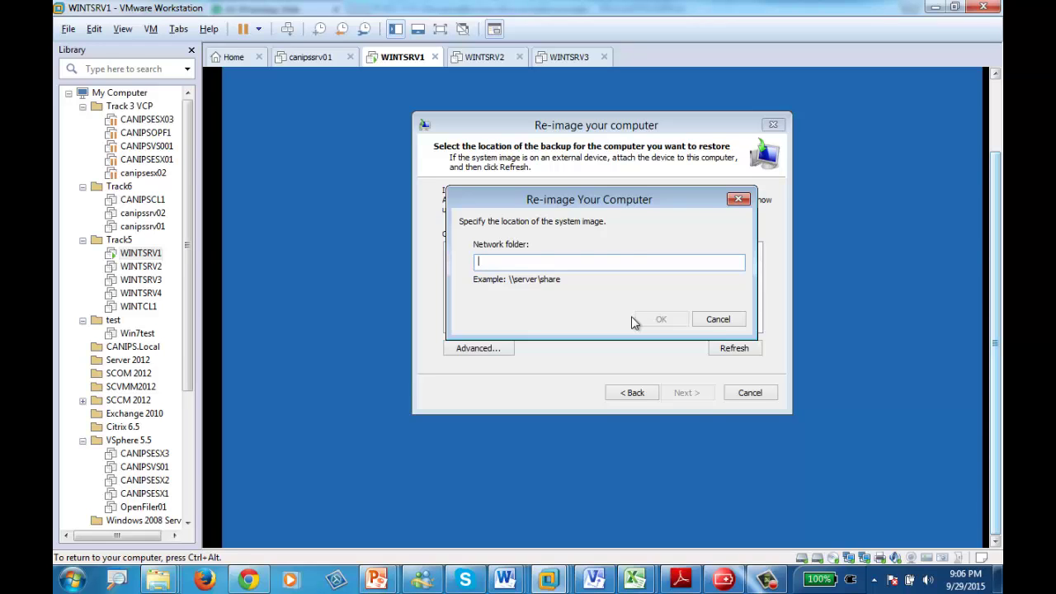
pyautogui.click(715, 322)
pyautogui.click(633, 392)
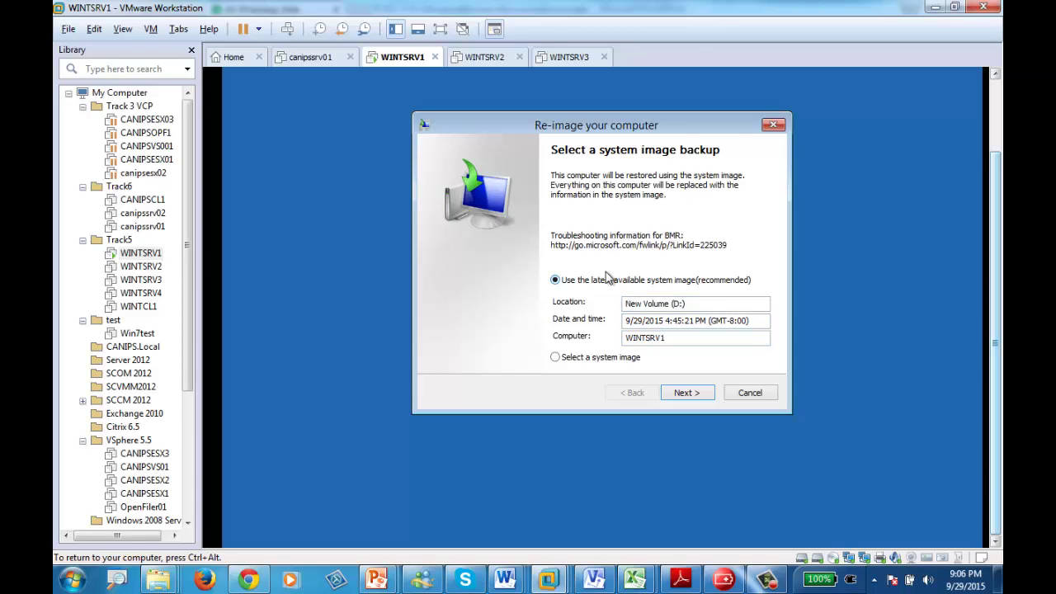
# - Keep the latest image on New Volume (D:), accept default restore options, and finish
pyautogui.click(710, 306)
pyautogui.doubleClick(705, 305)
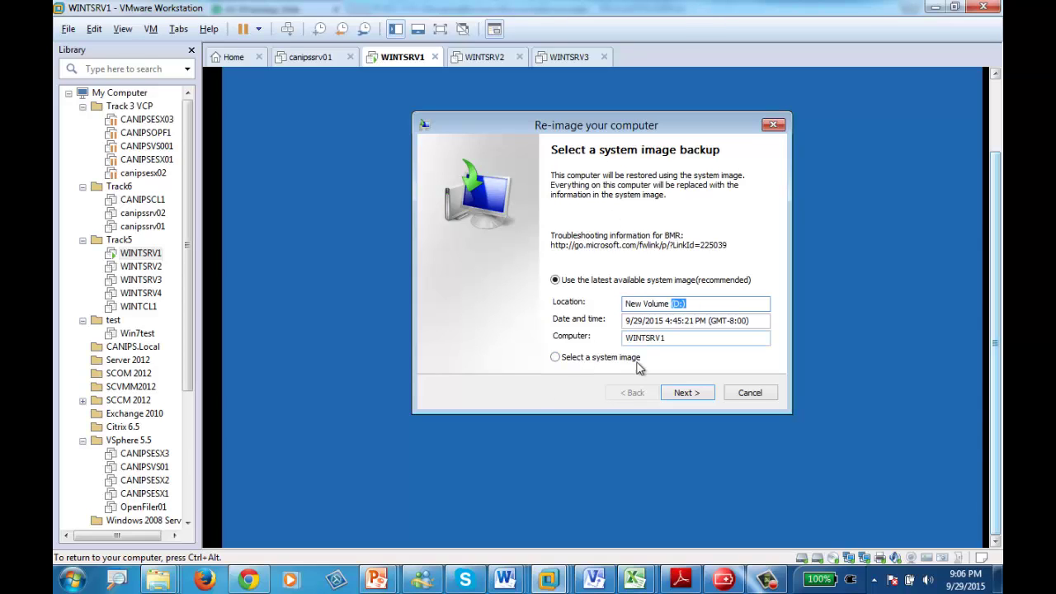
pyautogui.click(706, 396)
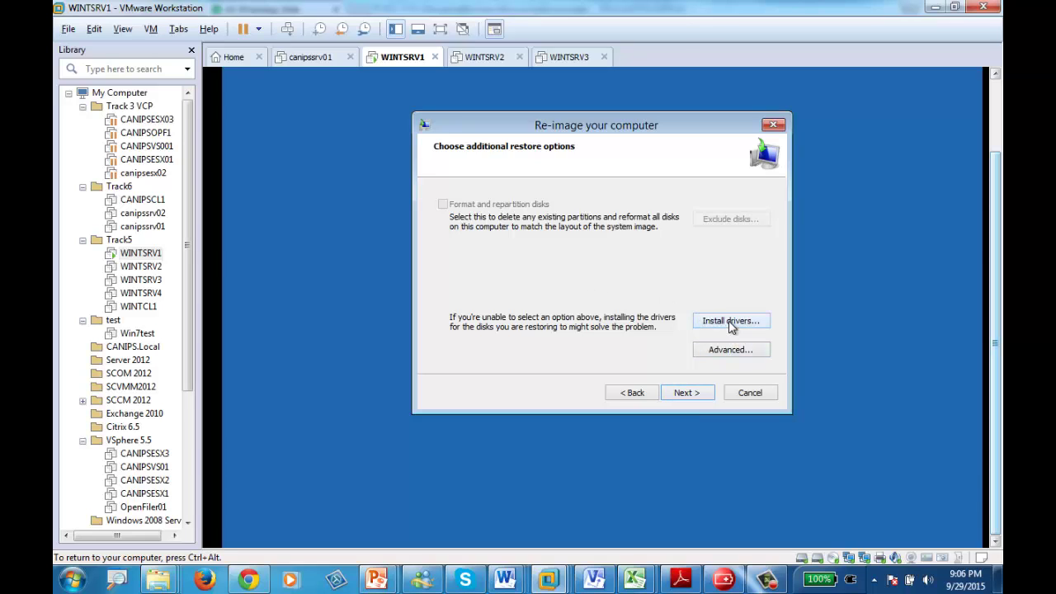
pyautogui.click(690, 392)
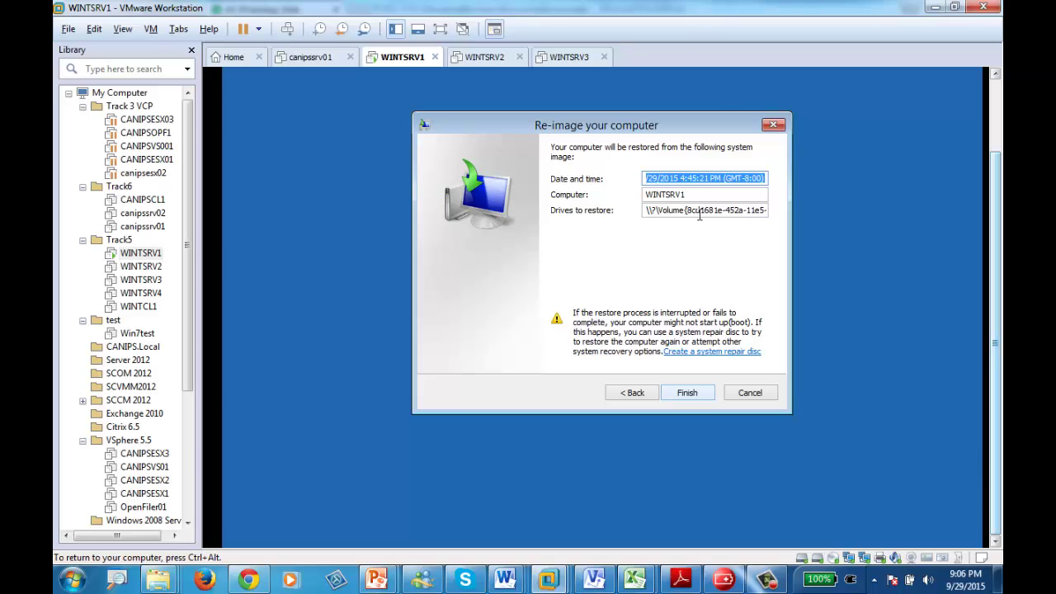
pyautogui.click(694, 395)
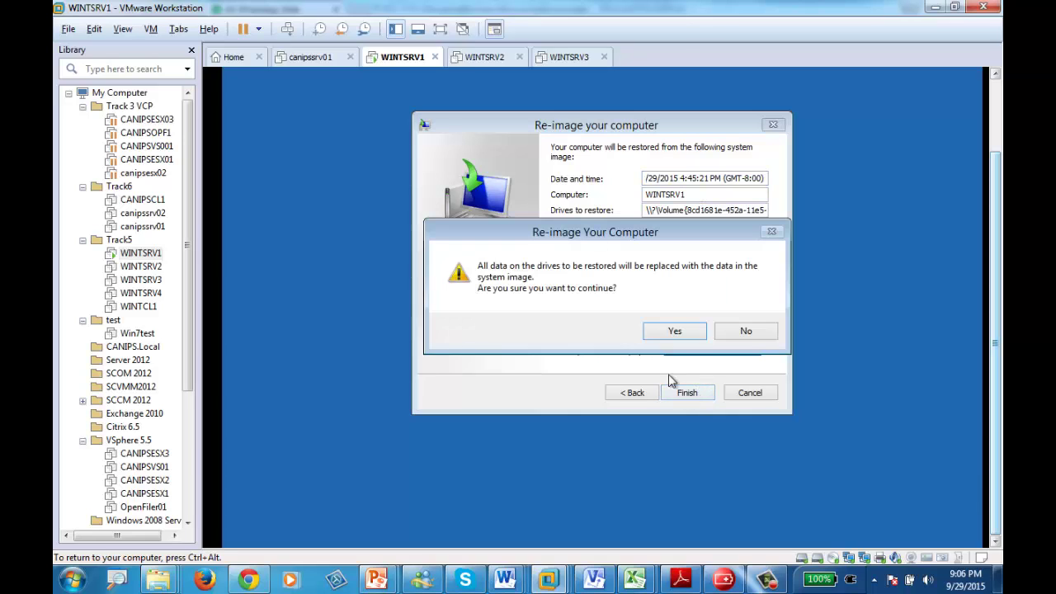
# - Confirm the re-image so WINTSRV1 restores disk C: from the backup and reboots
pyautogui.click(670, 330)
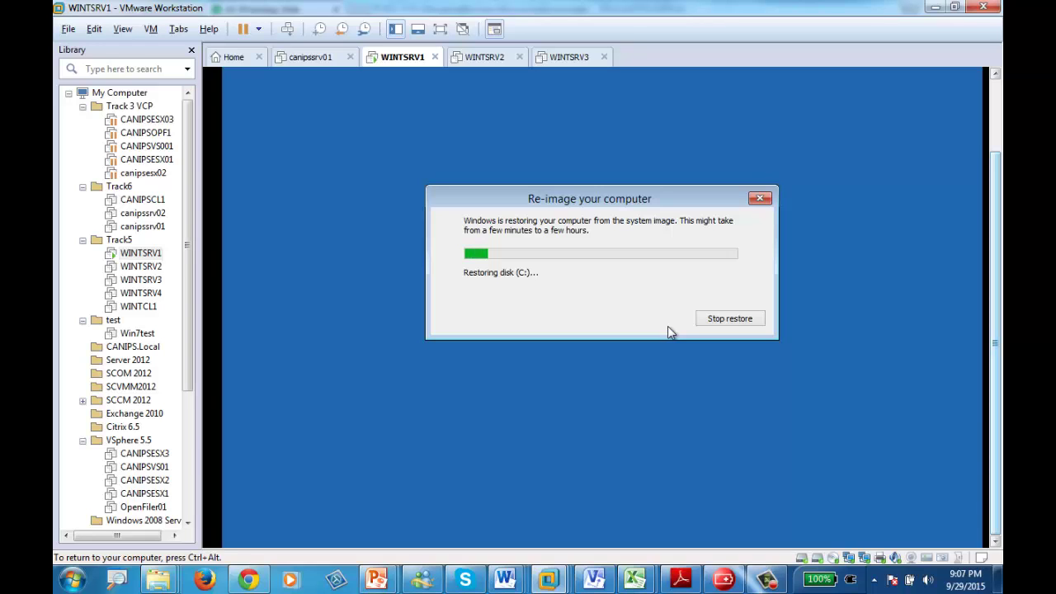
pyautogui.hotkey('ctrl', 'alt')
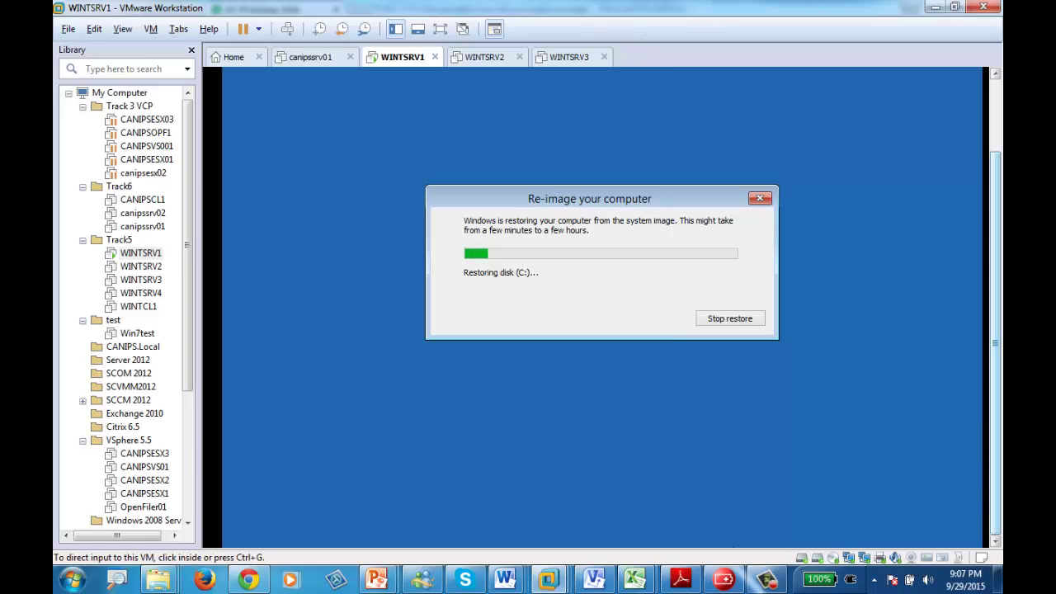
pyautogui.click(768, 581)
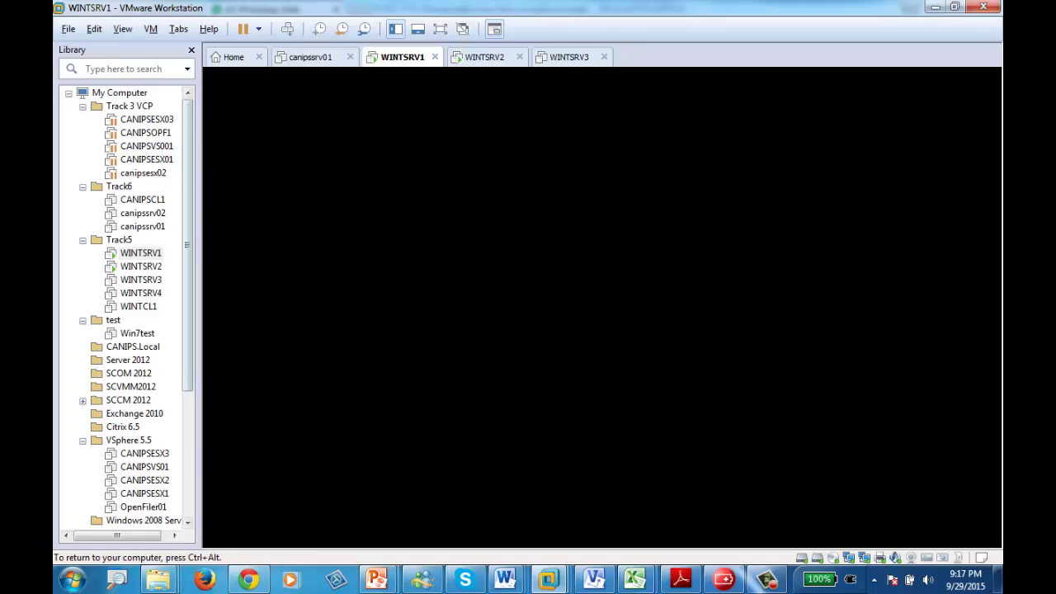
# - Sign in to restored WINTSRV1 as WINT\Administrator with the account password
pyautogui.hotkey('ctrl', 'alt')
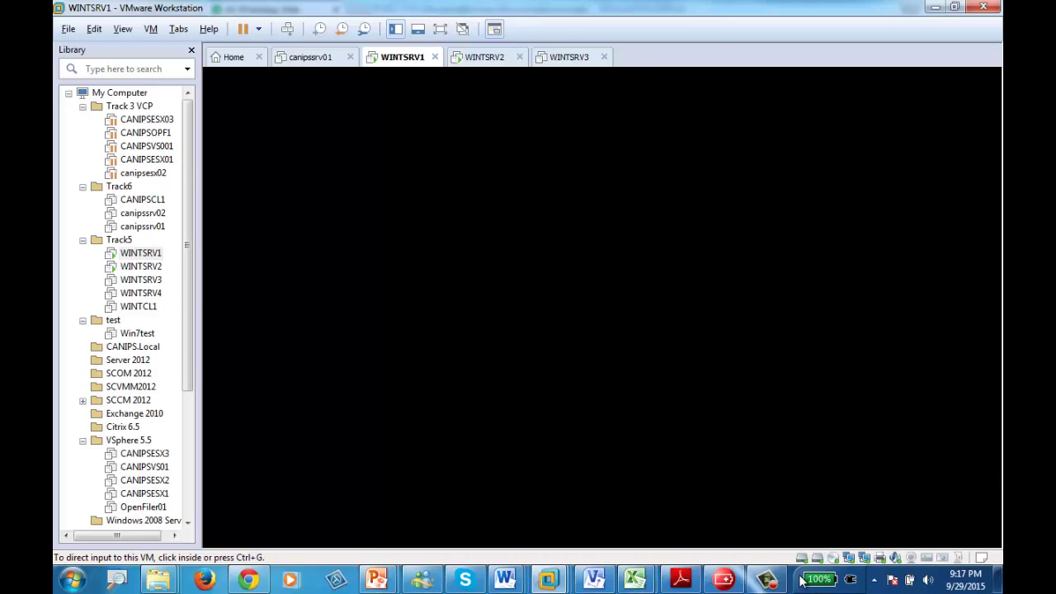
pyautogui.click(766, 580)
pyautogui.click(932, 528)
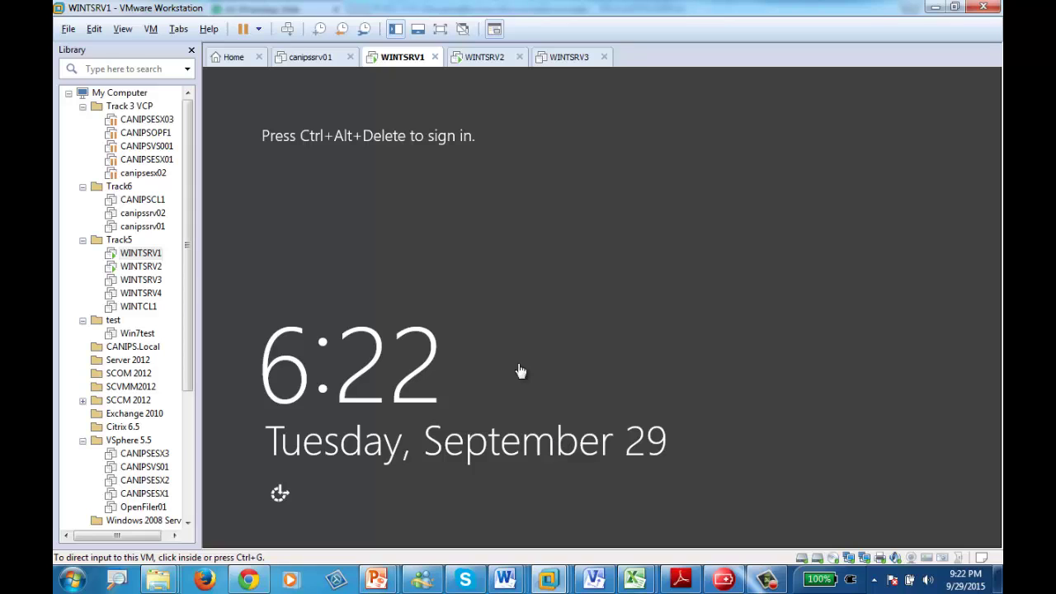
pyautogui.click(290, 31)
pyautogui.click(608, 207)
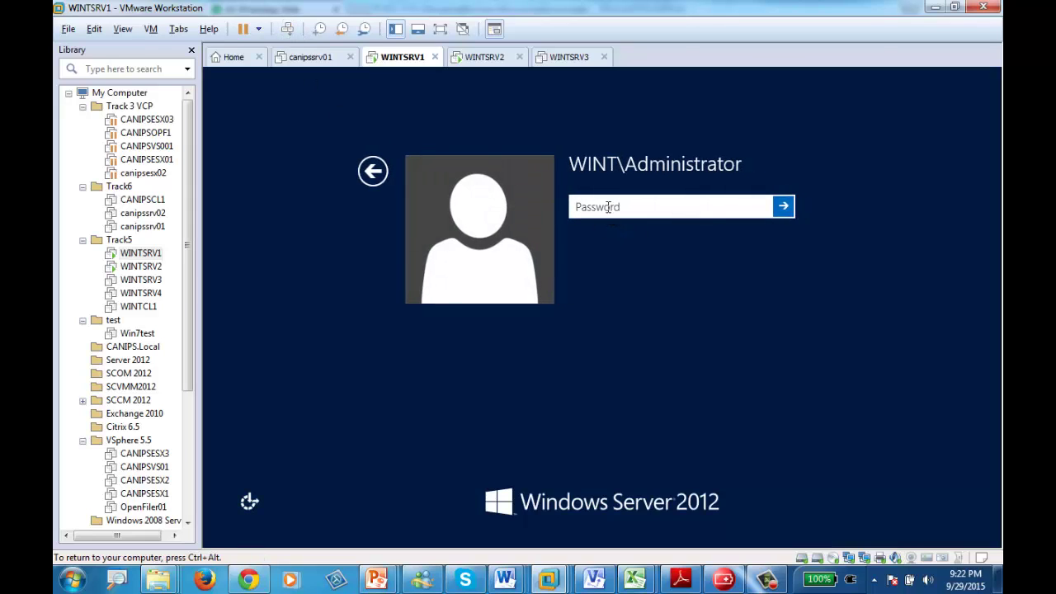
pyautogui.write('**********')
pyautogui.press('Return')
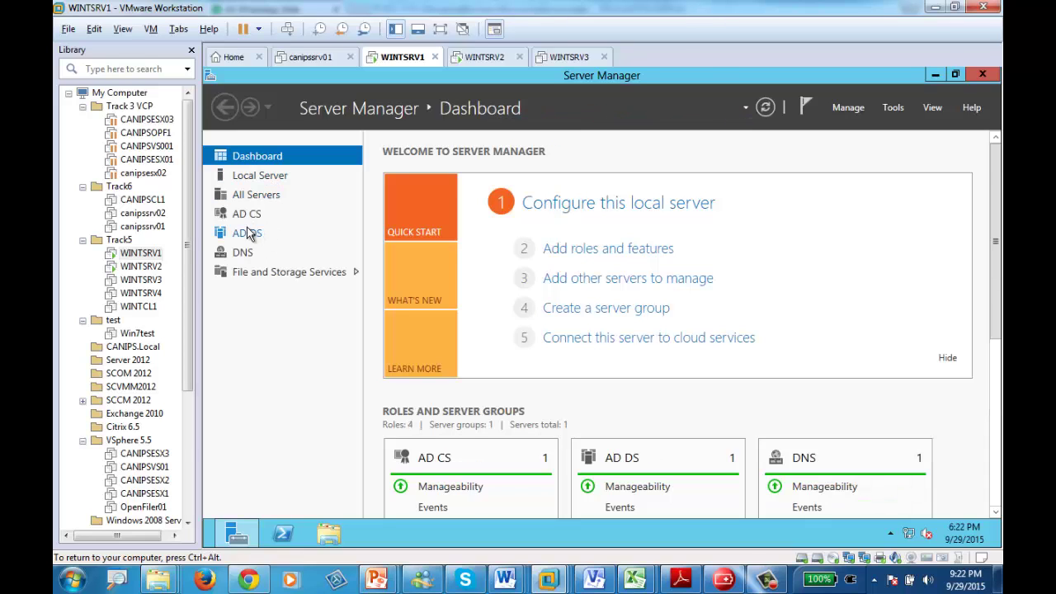
# - Launch Active Directory Users and Computers from the AD DS page and view wint.pri's Users container
pyautogui.click(245, 234)
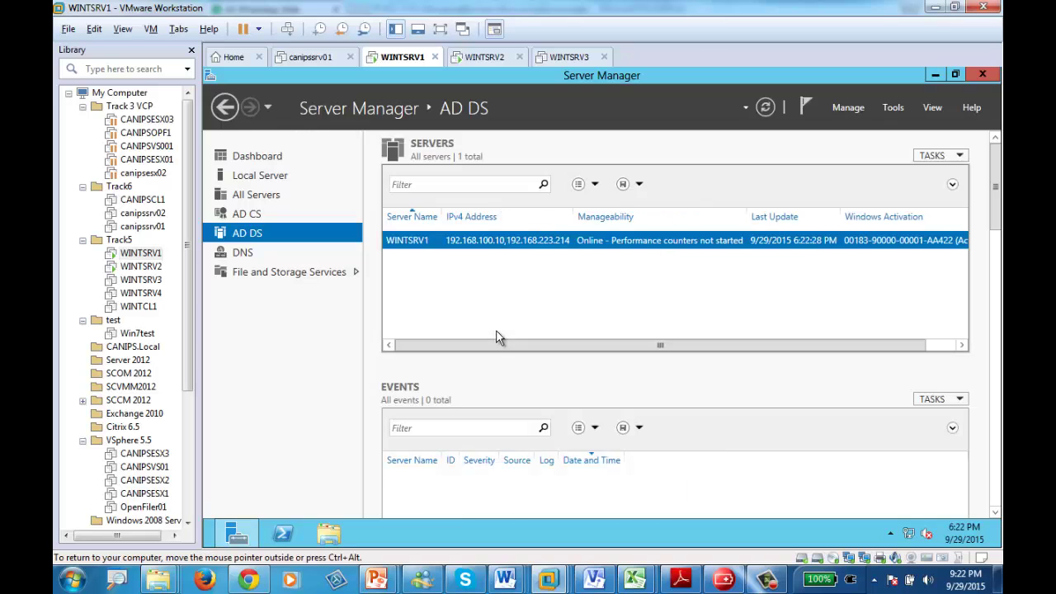
pyautogui.rightClick(465, 243)
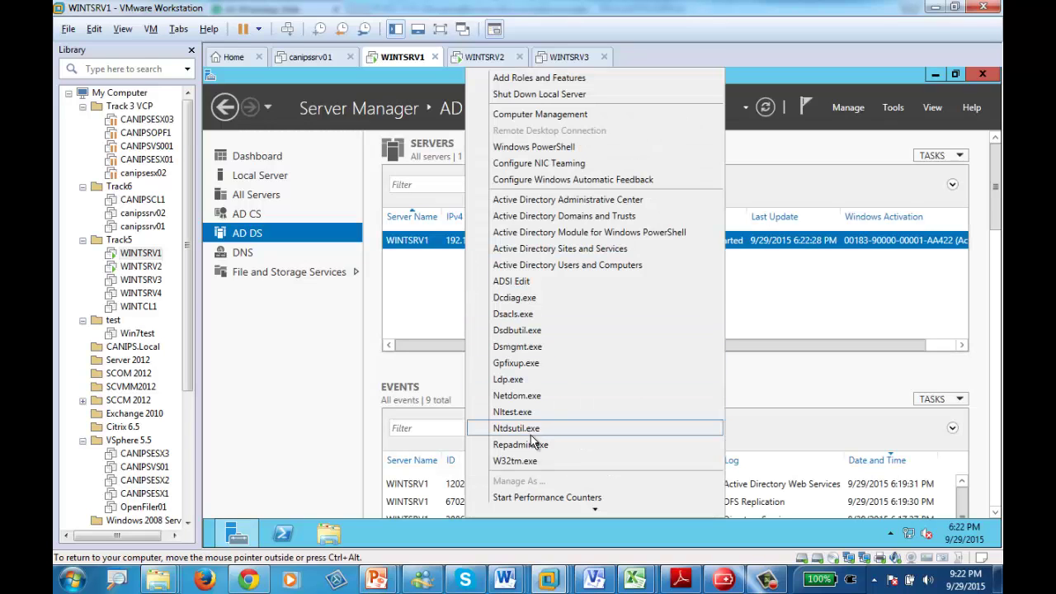
pyautogui.click(582, 275)
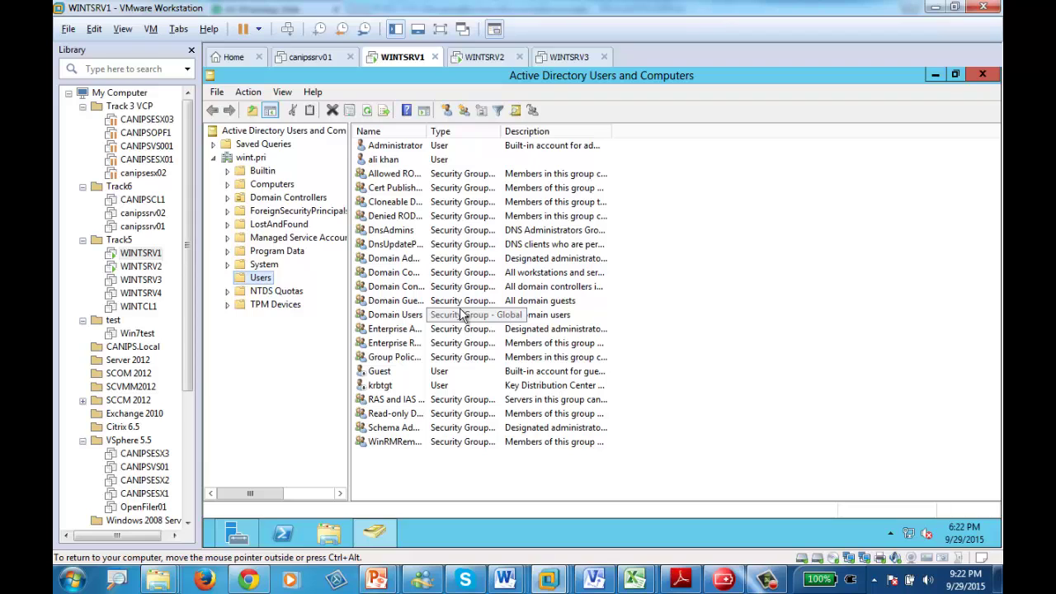
pyautogui.click(724, 580)
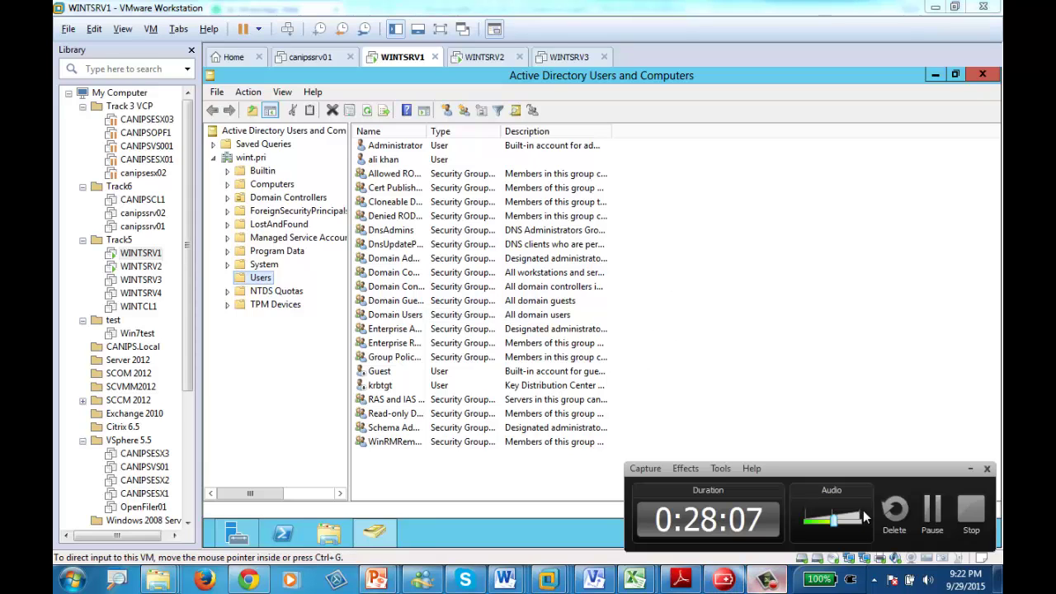